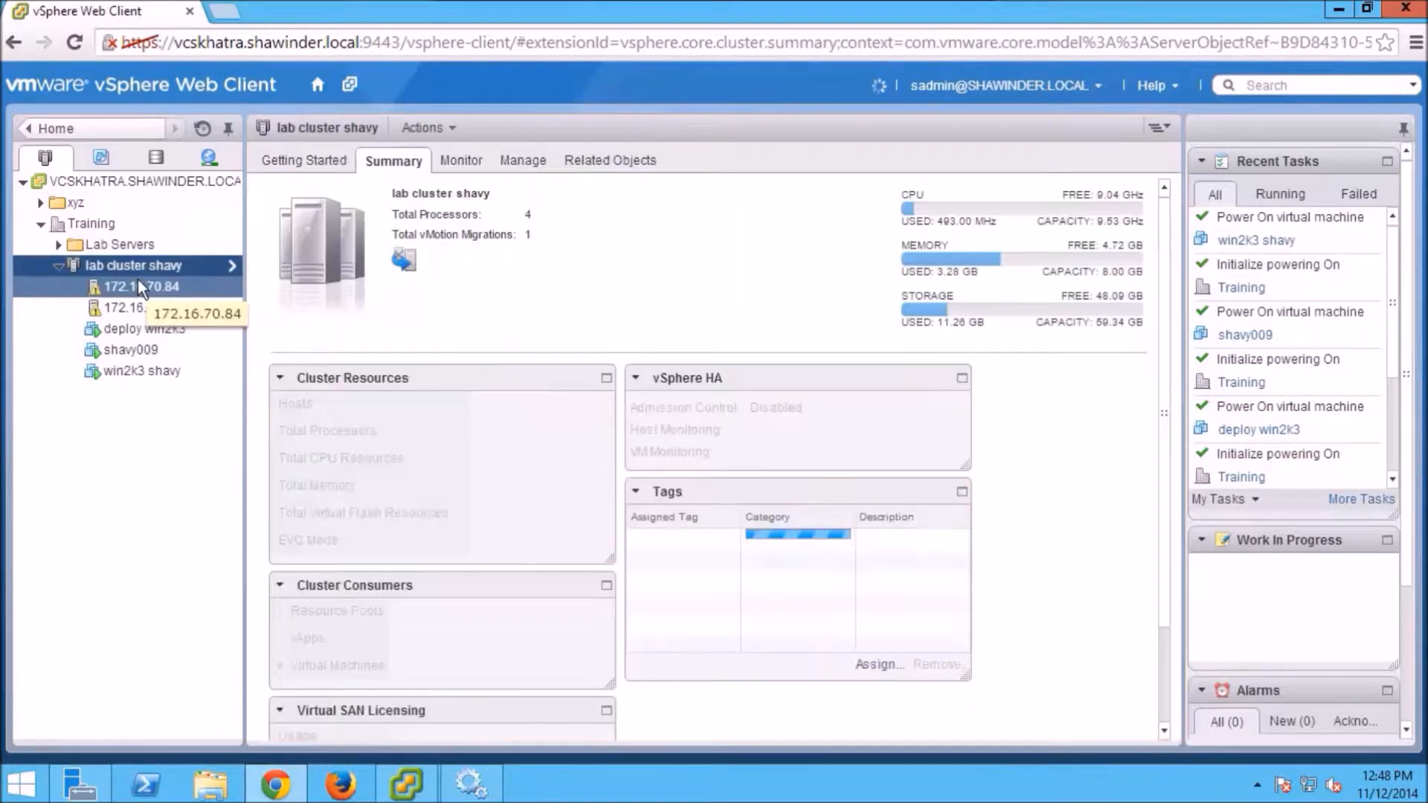
Step: Examine the vSphere HA host status, runtime info and heartbeat datastores of lab cluster shavy
click(137, 282)
mouse_move(203, 342)
mouse_down()
mouse_move(197, 312)
mouse_move(225, 370)
mouse_move(226, 359)
mouse_up()
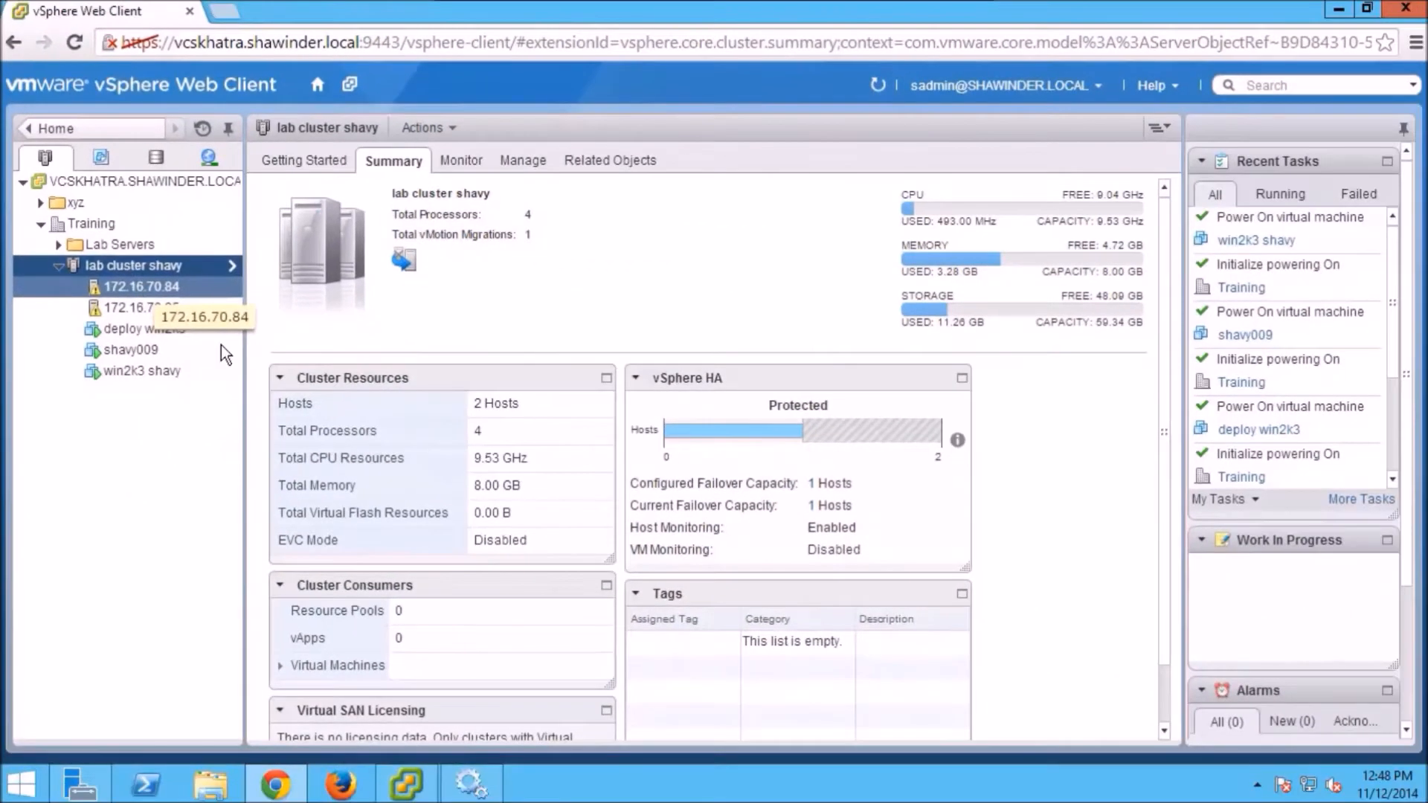
click(464, 161)
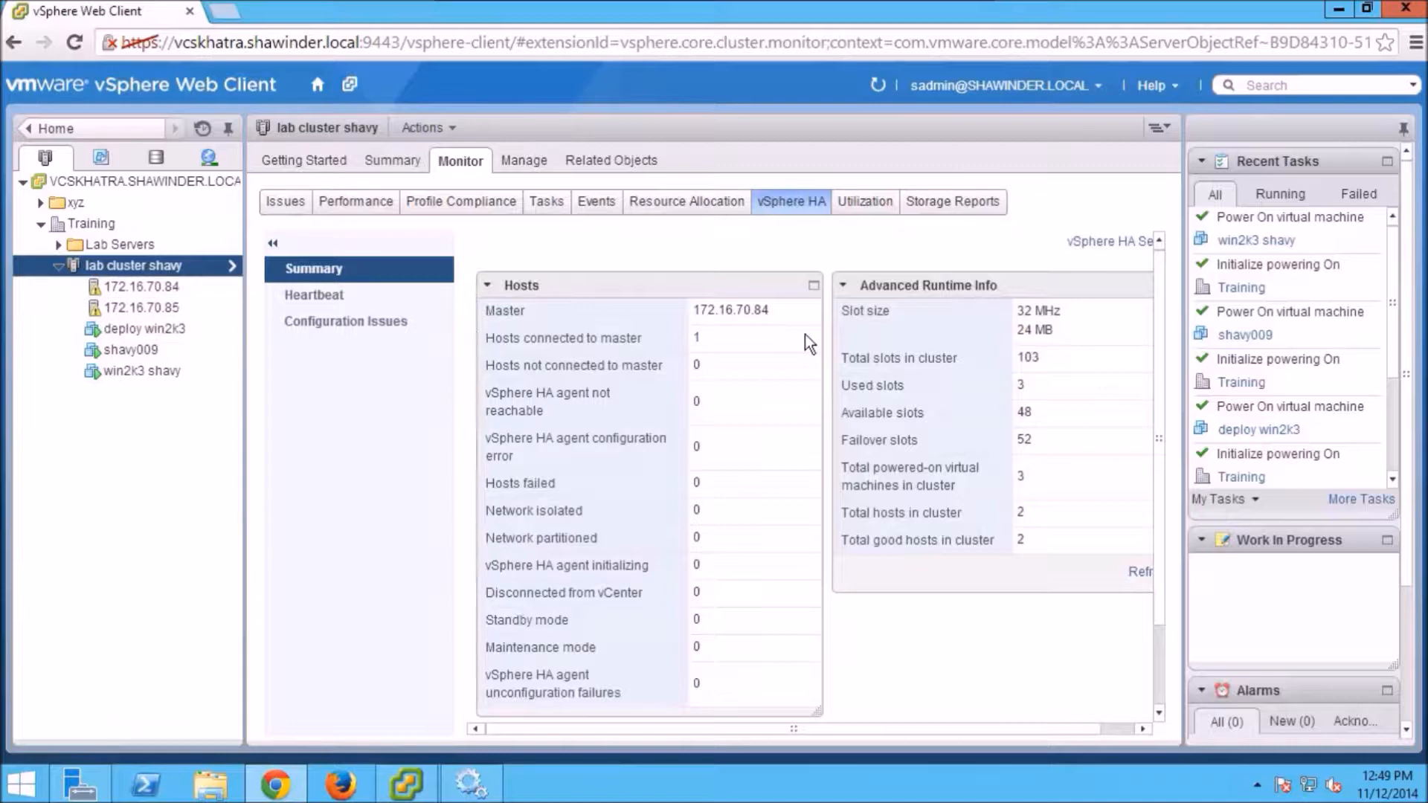
scroll(1159, 507, down, 3)
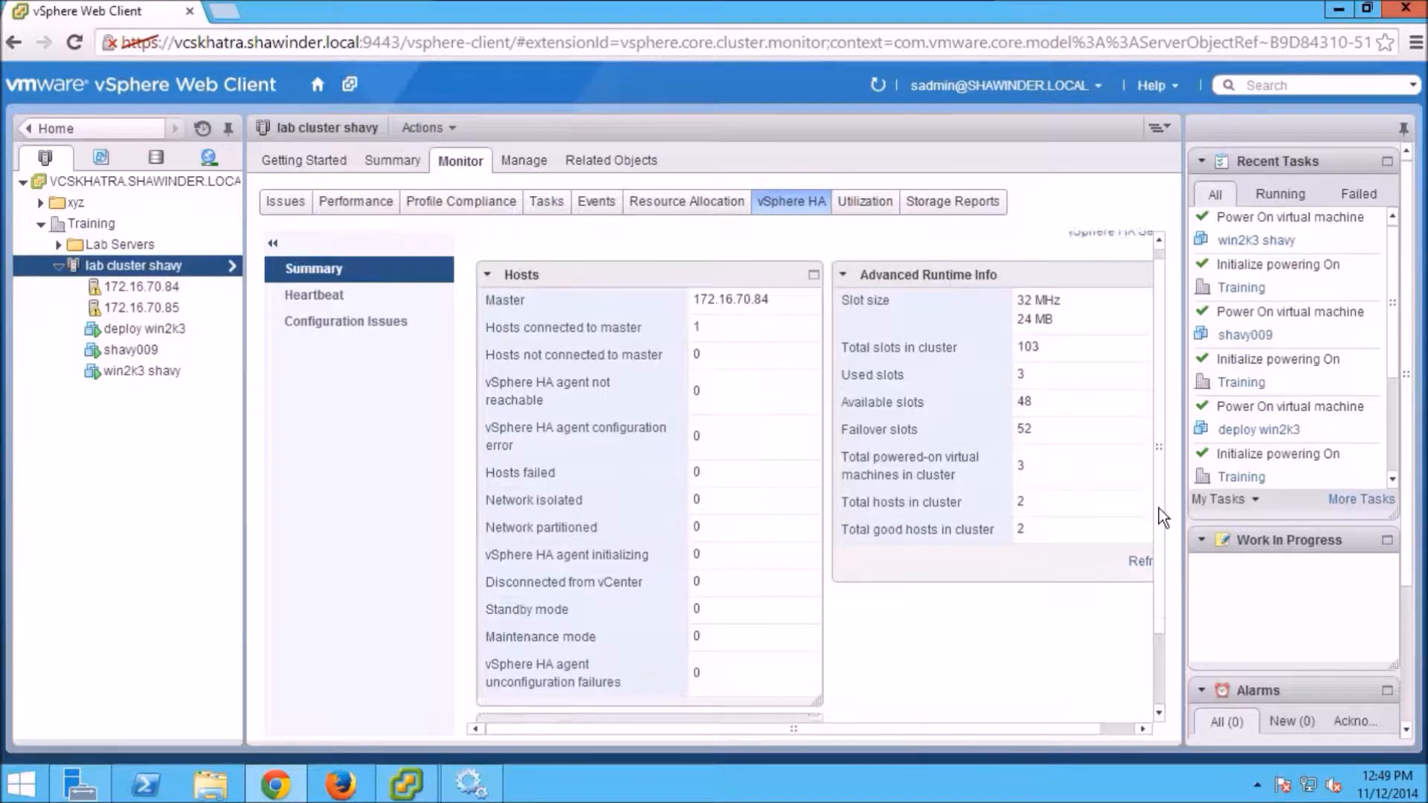
click(328, 295)
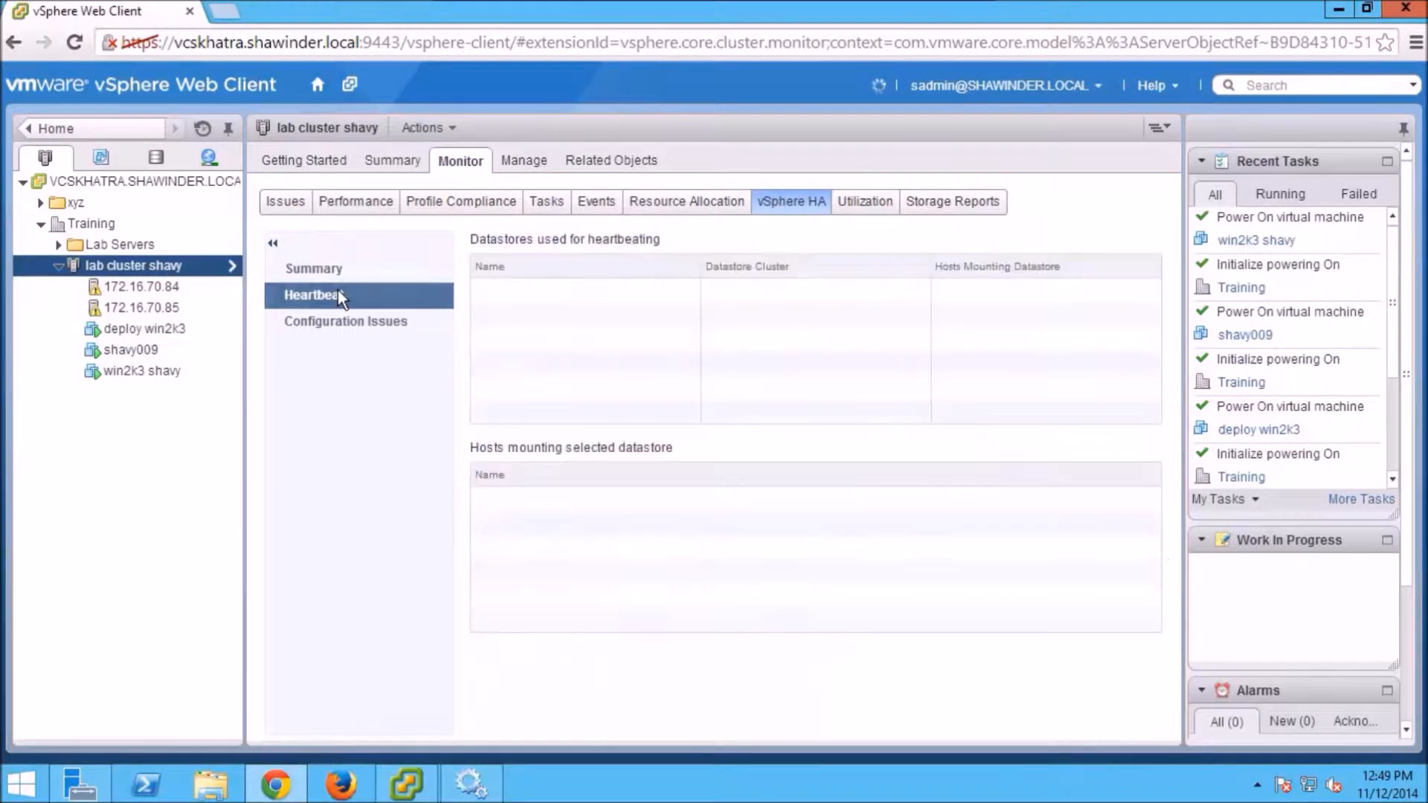
click(551, 288)
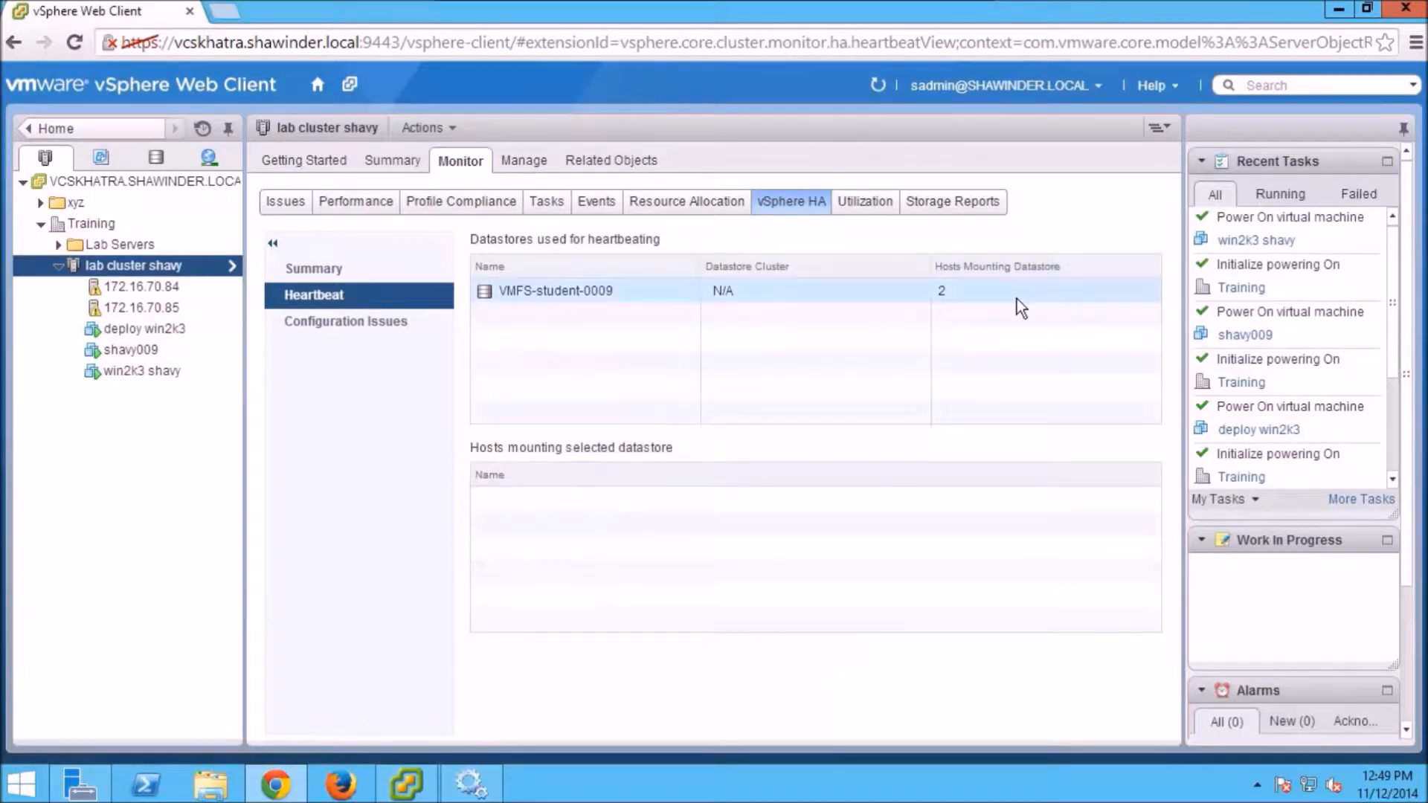
Step: Try enabling Management traffic on the vmk2 VMkernel adapter of host 172.16.70.84 and discard the edit
click(177, 289)
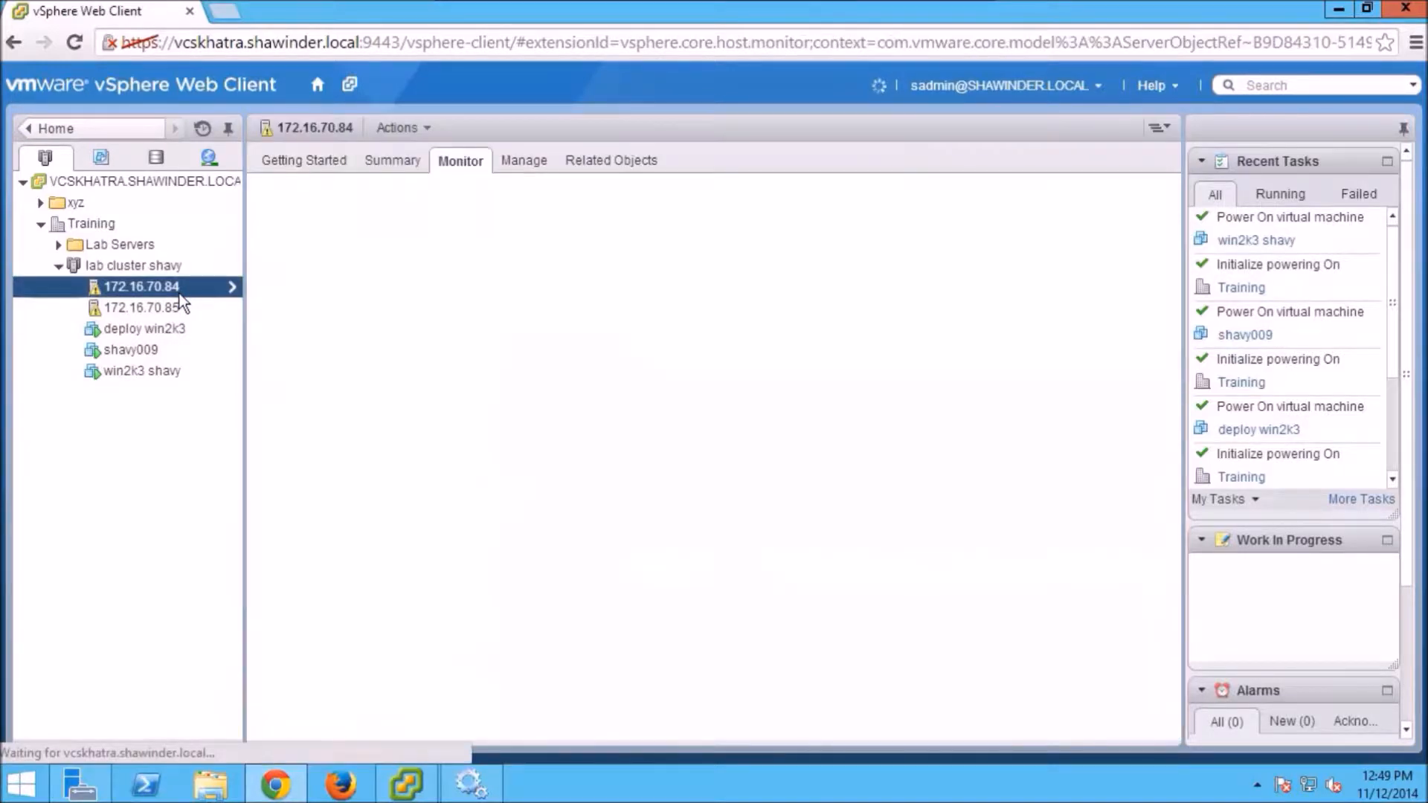
click(521, 161)
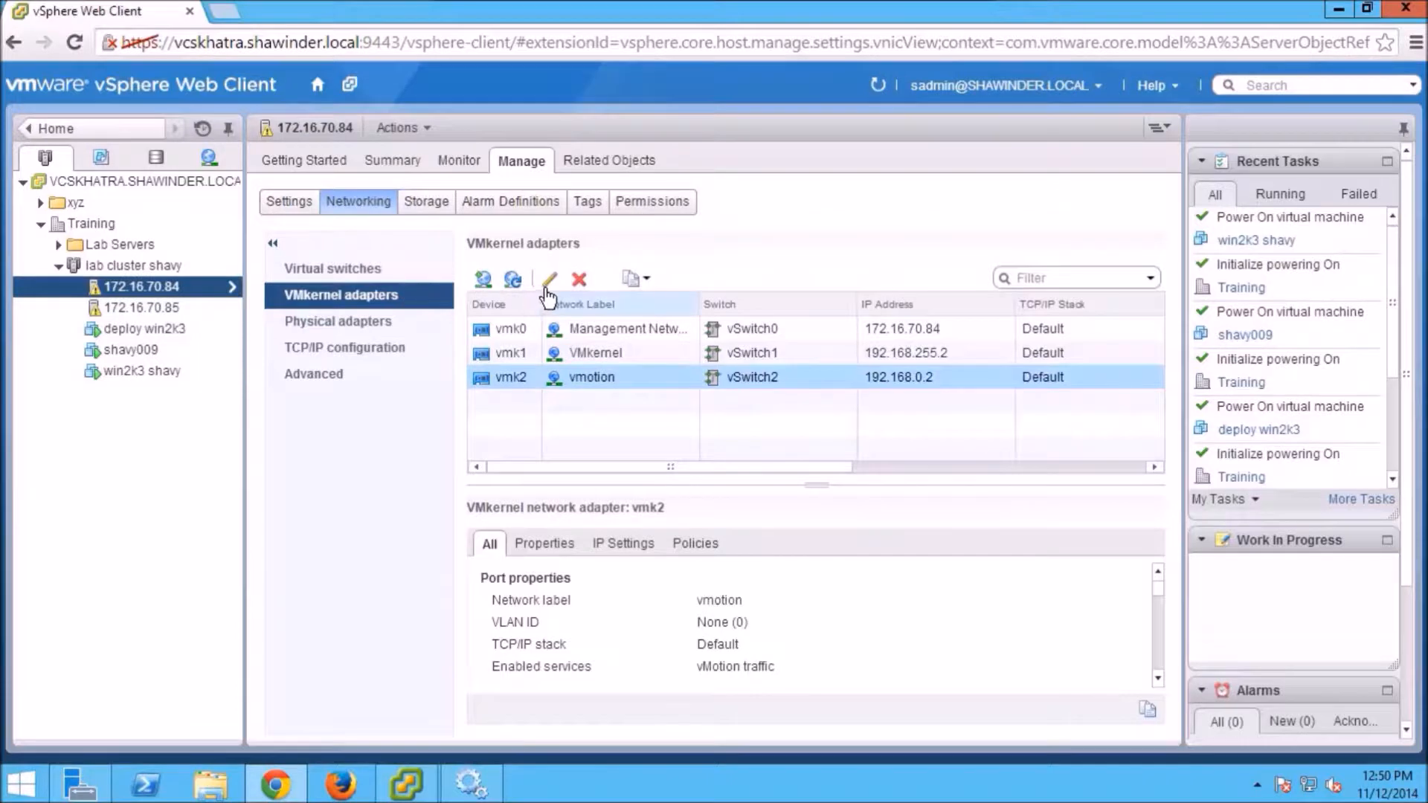
click(550, 281)
click(670, 358)
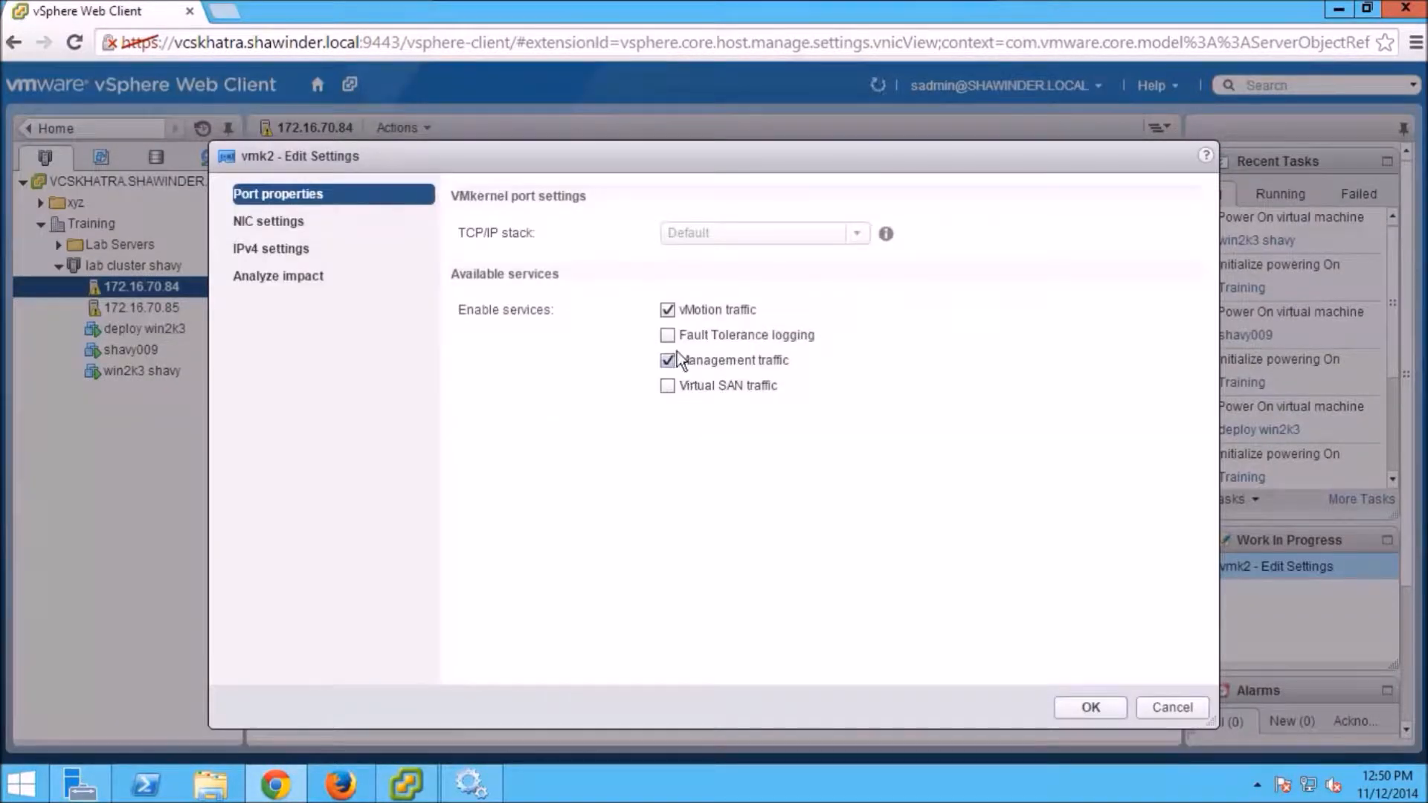
click(1182, 707)
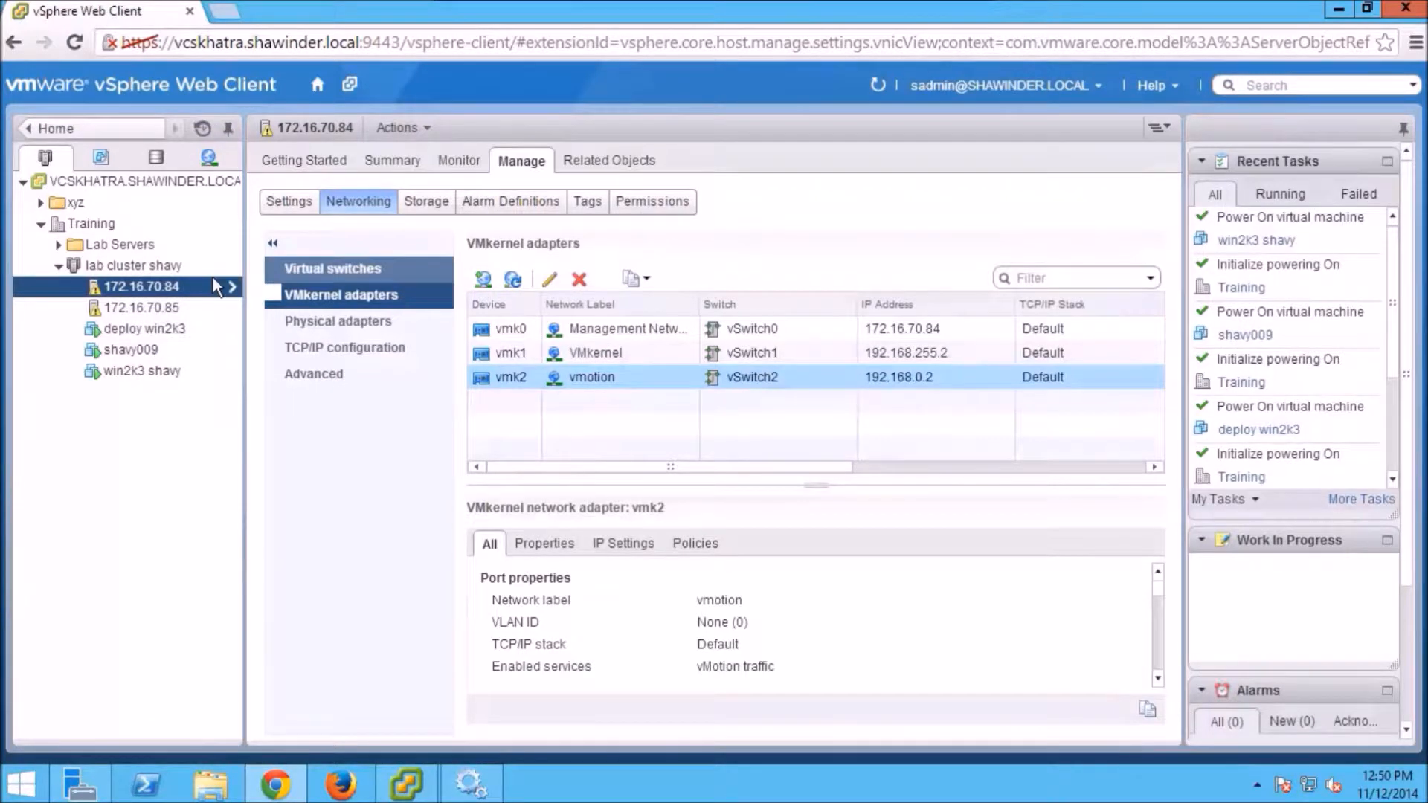
click(149, 265)
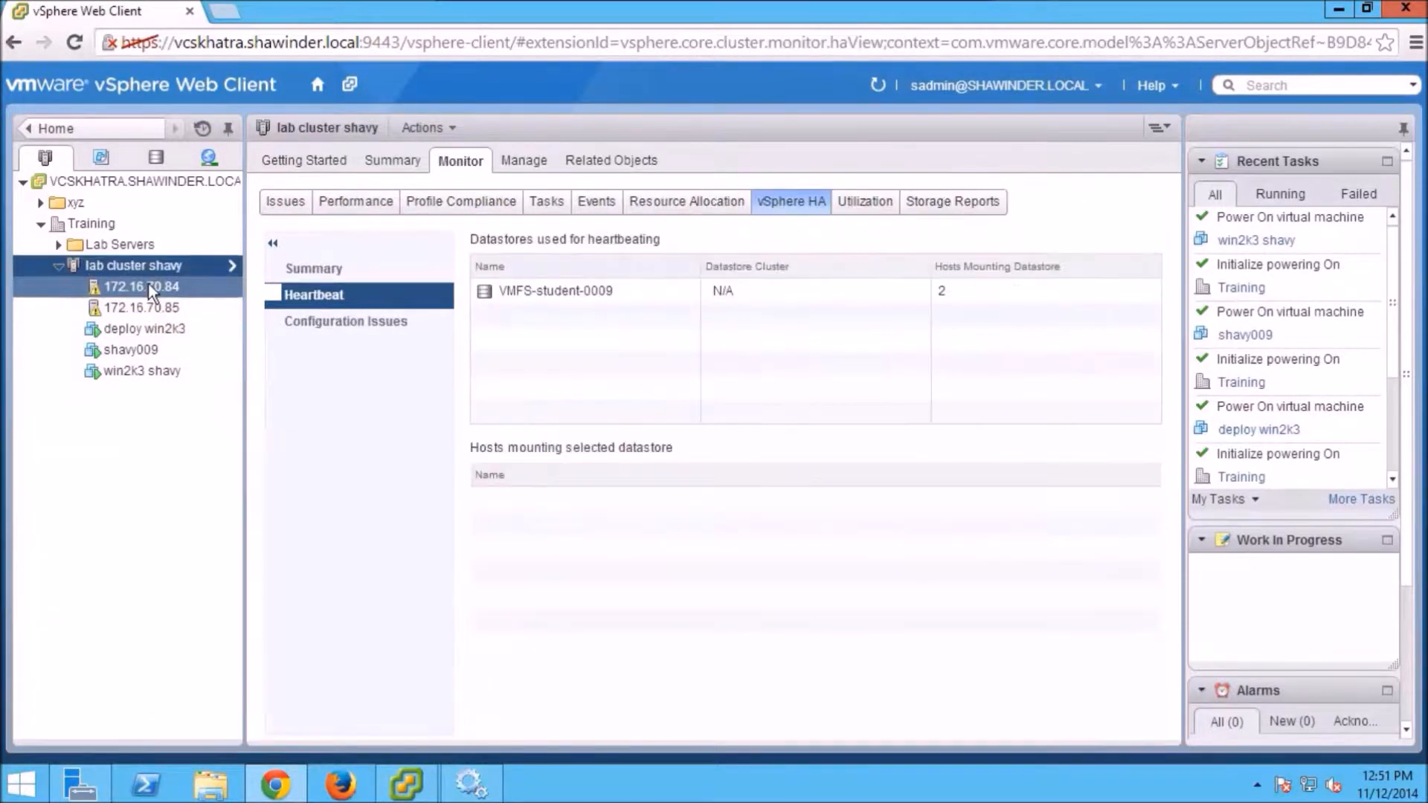
right_click(148, 283)
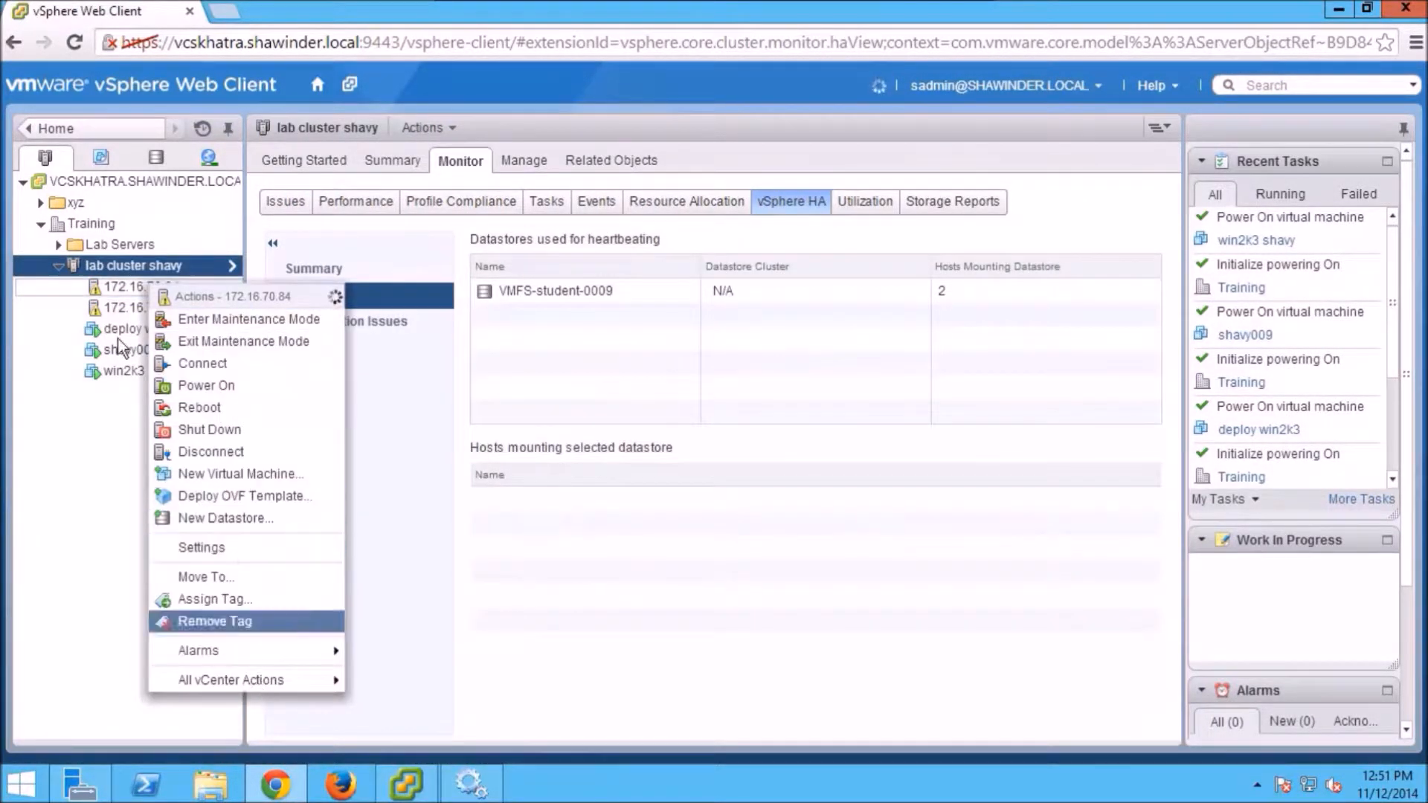
mouse_move(188, 680)
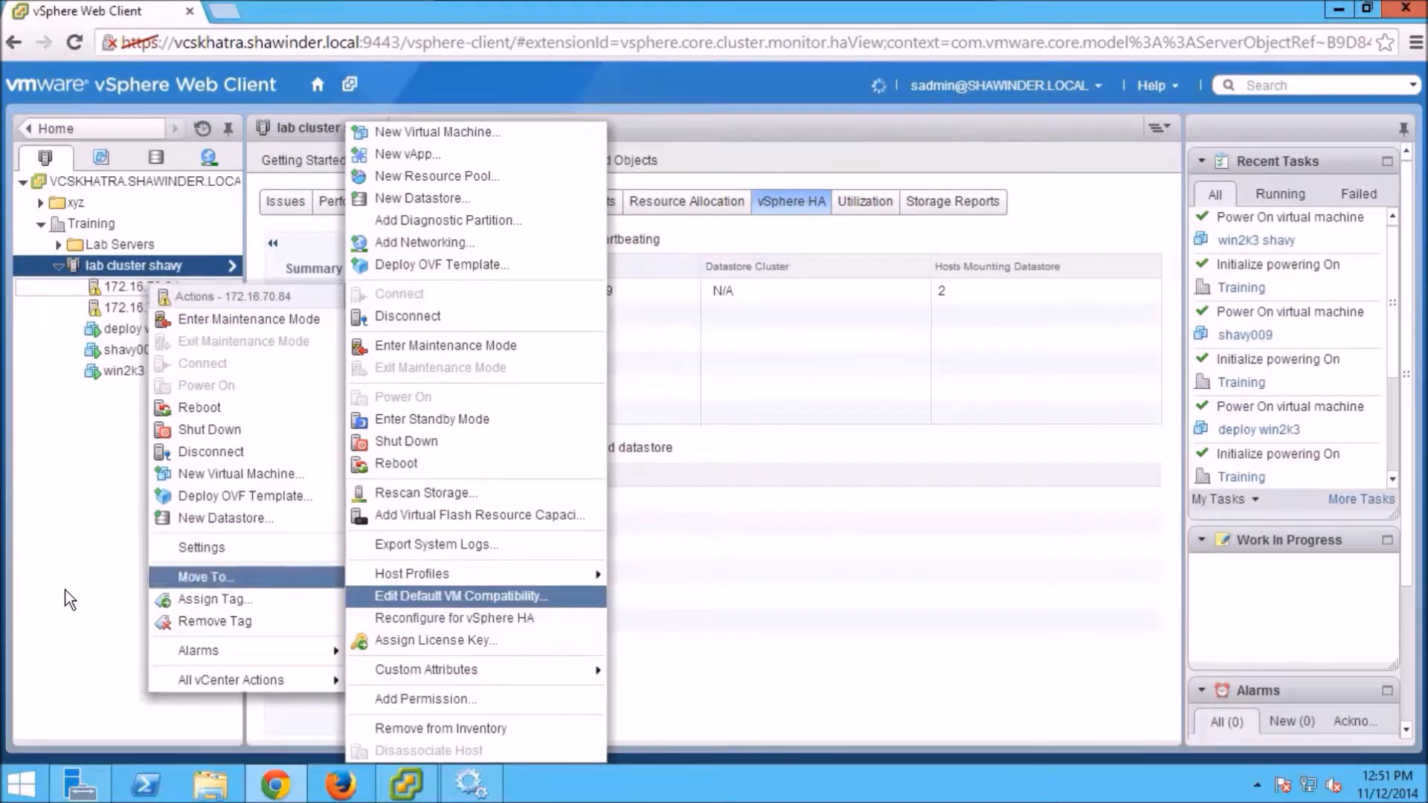
click(63, 570)
Step: Check which host each of the virtual machines shavy009, deploy win2k3 and win2k3 shavy runs on
click(132, 349)
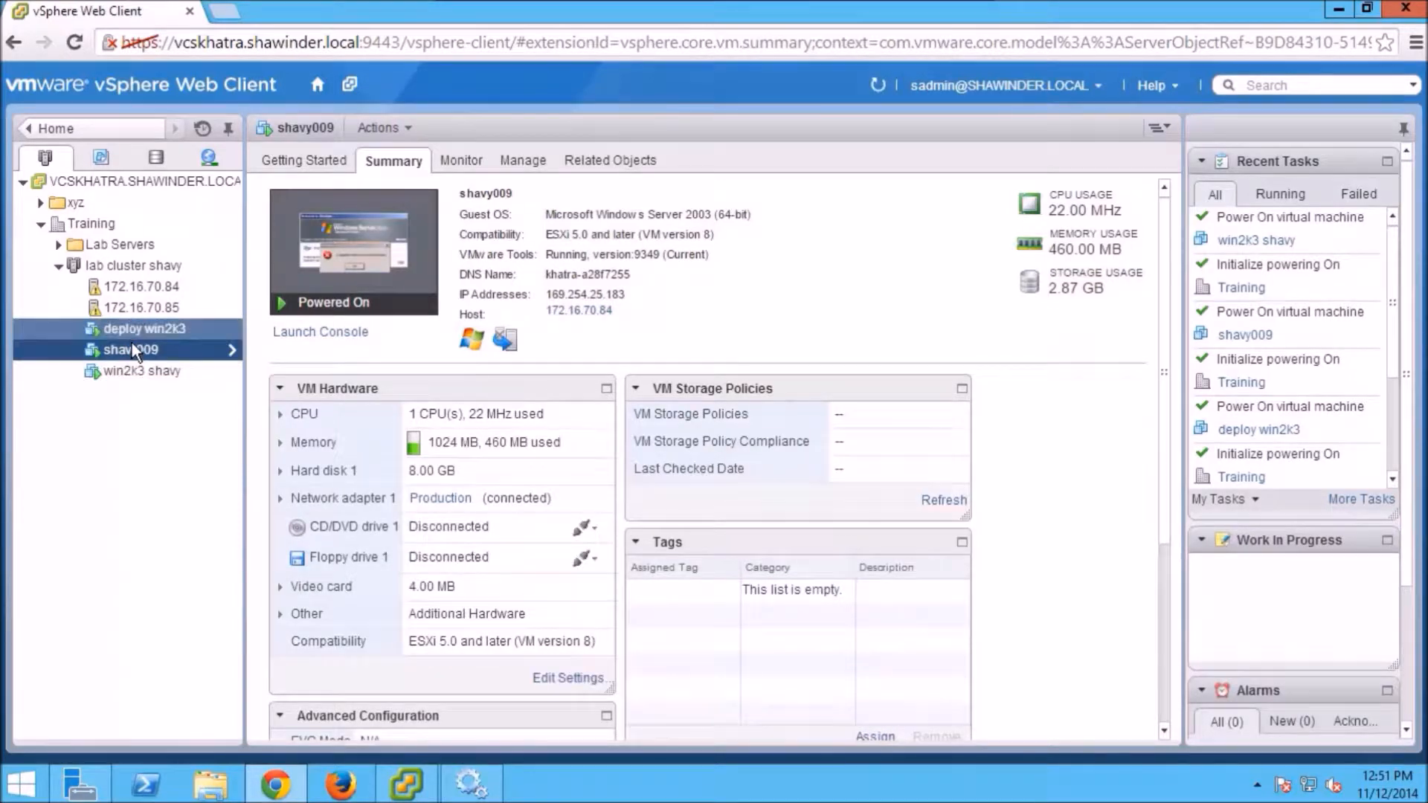
click(131, 329)
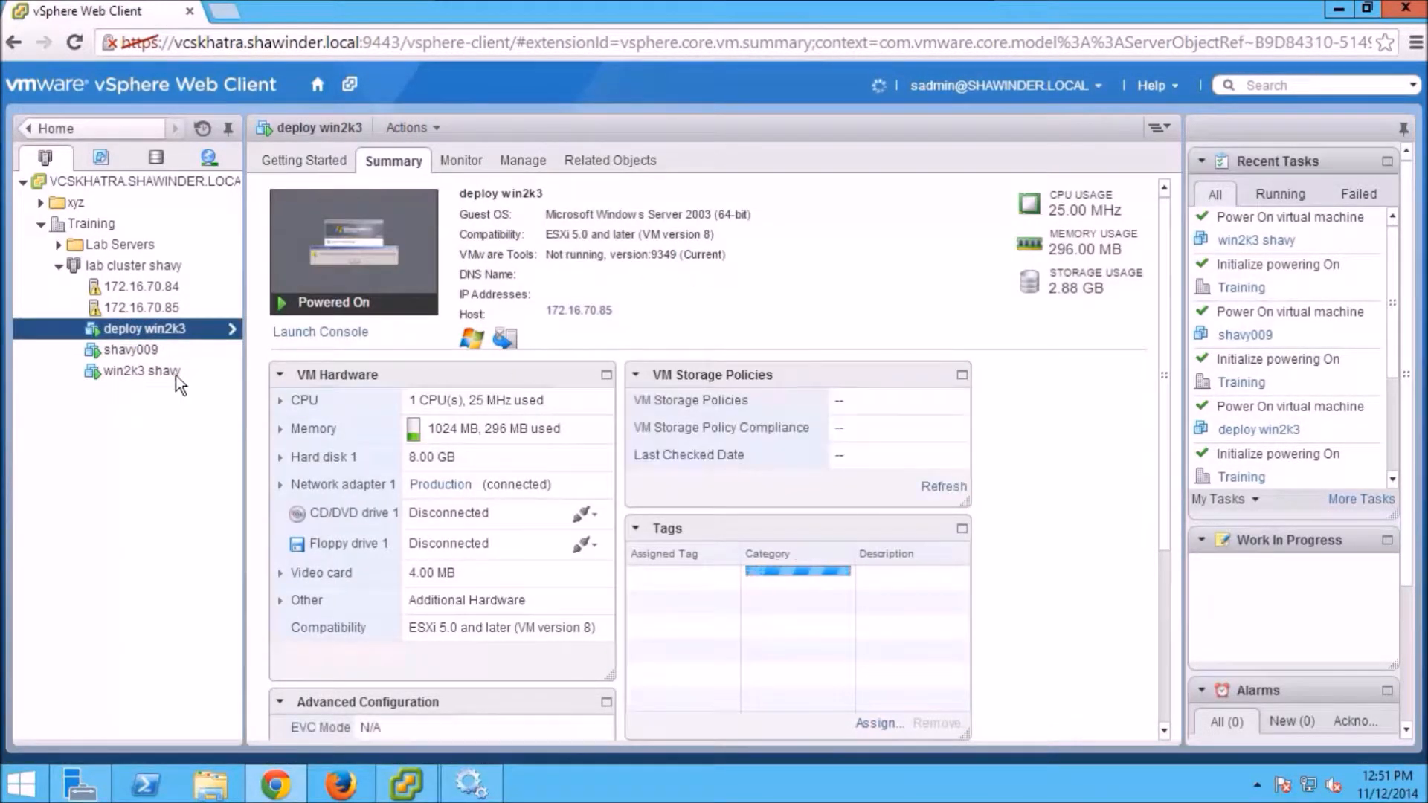
click(179, 371)
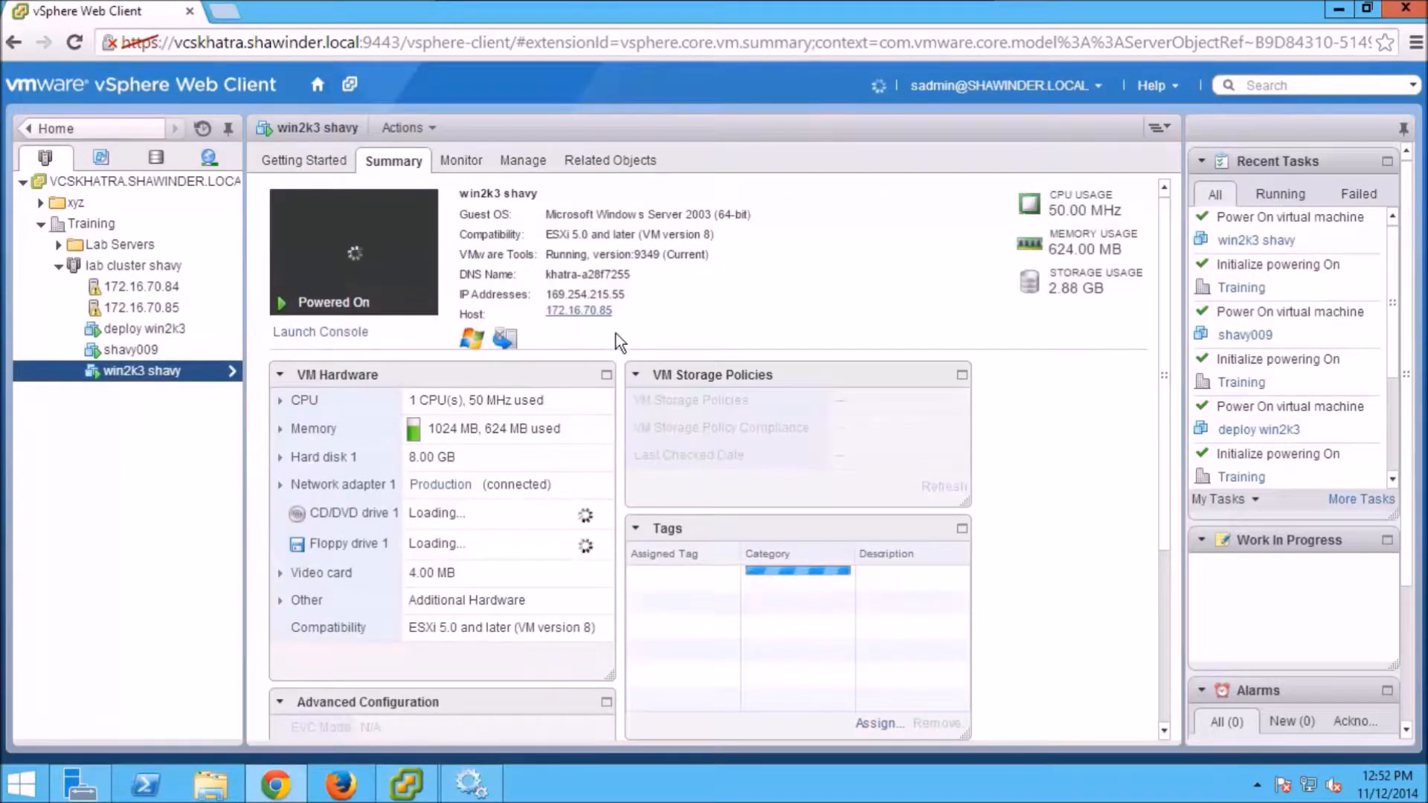
click(142, 348)
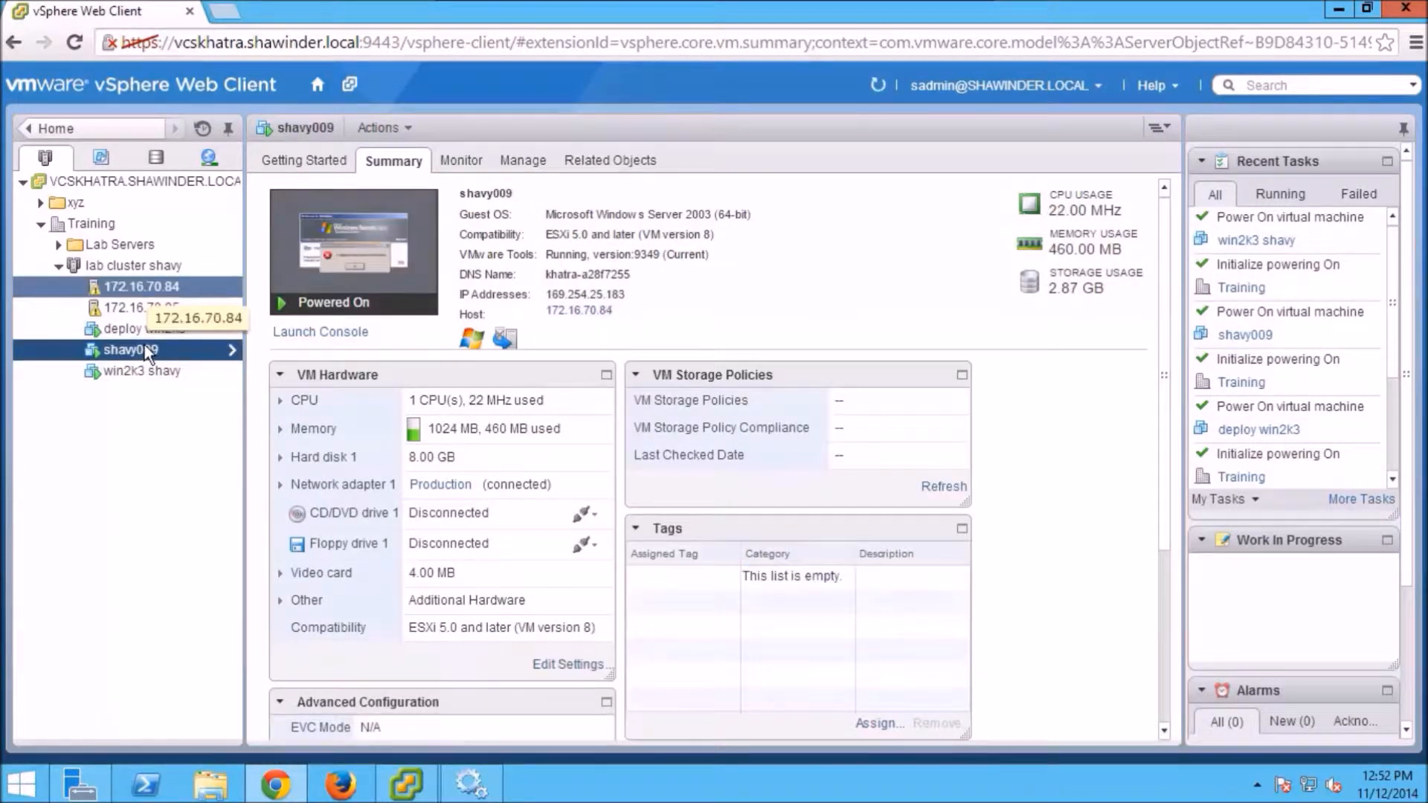
Step: Reboot host 172.16.70.84, logging "for ha test" as the reason
right_click(134, 287)
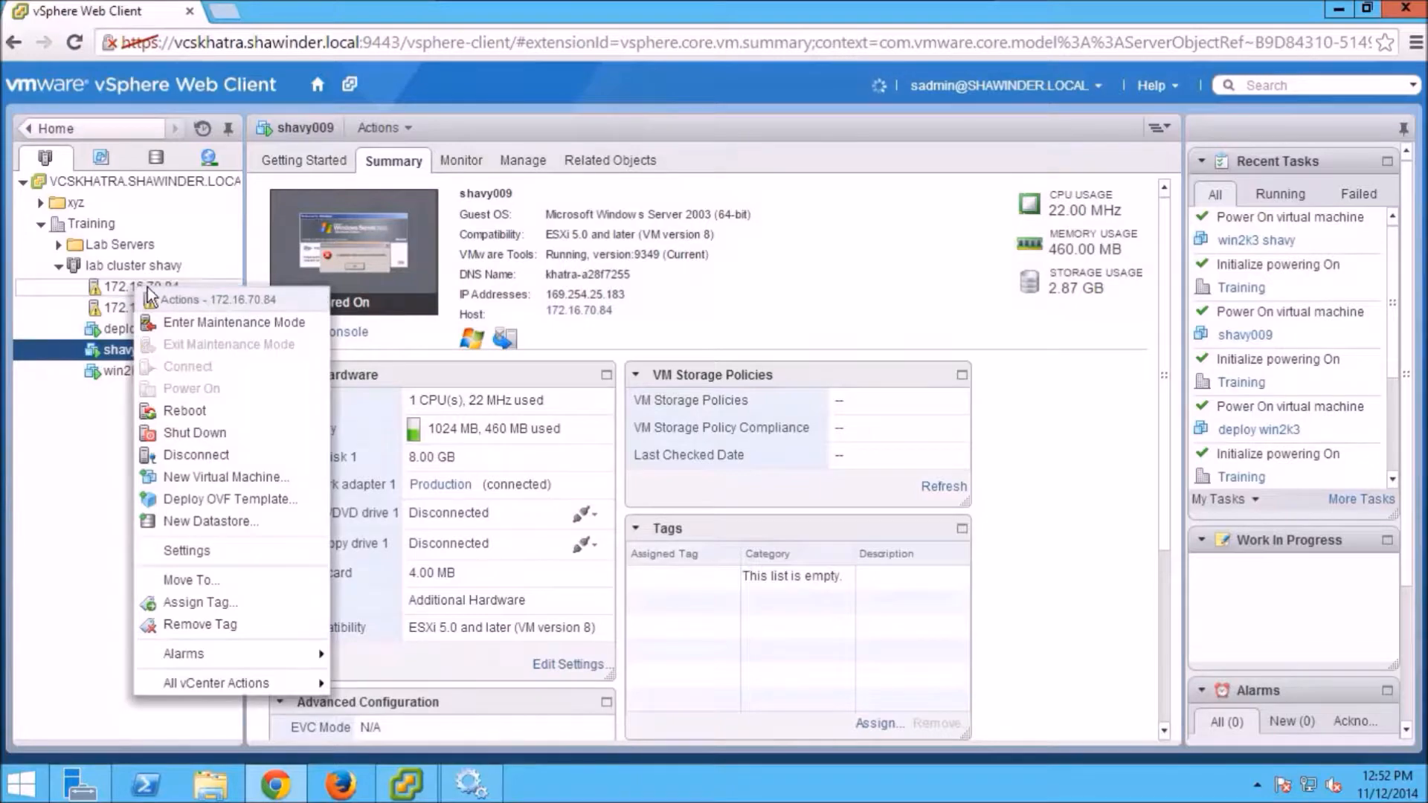
click(281, 412)
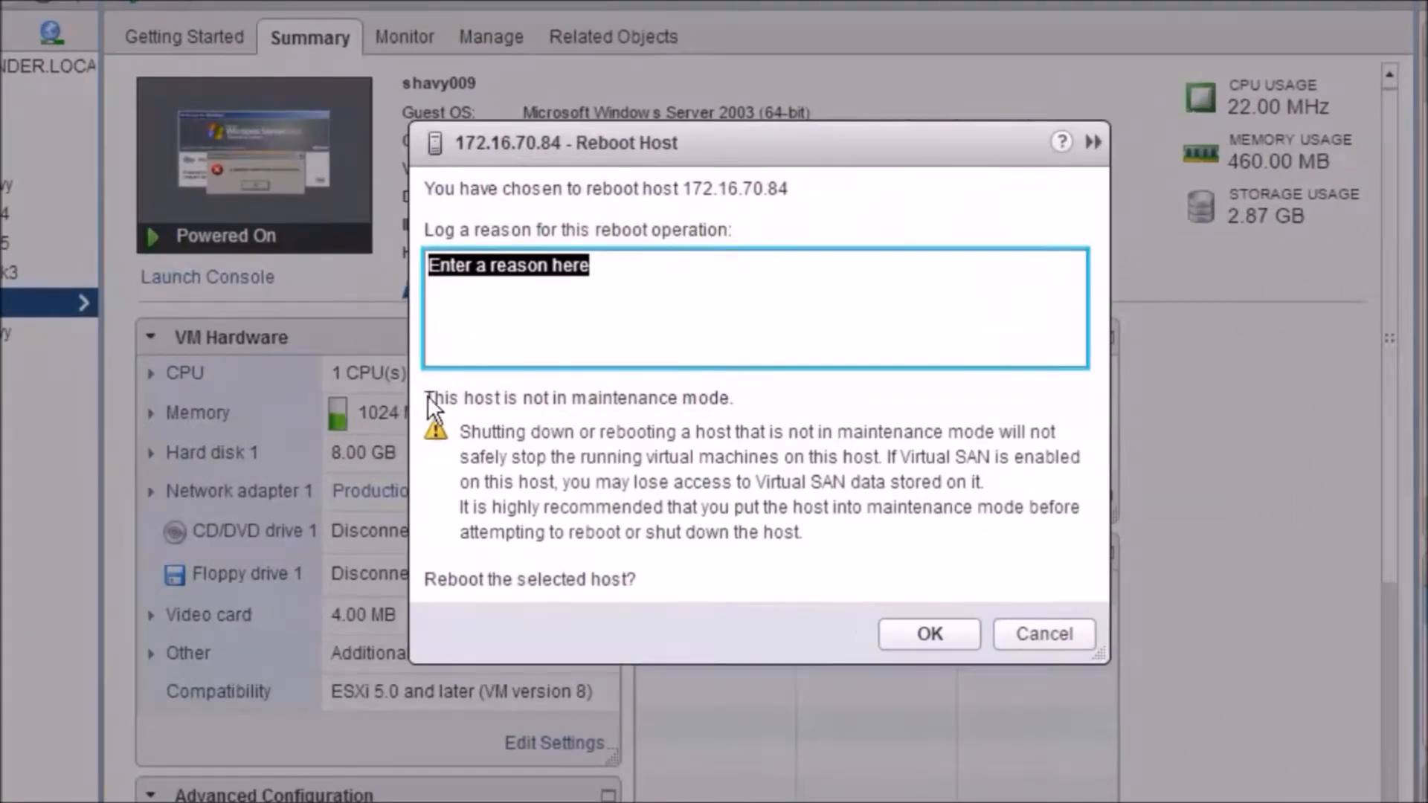
text(for ha test)
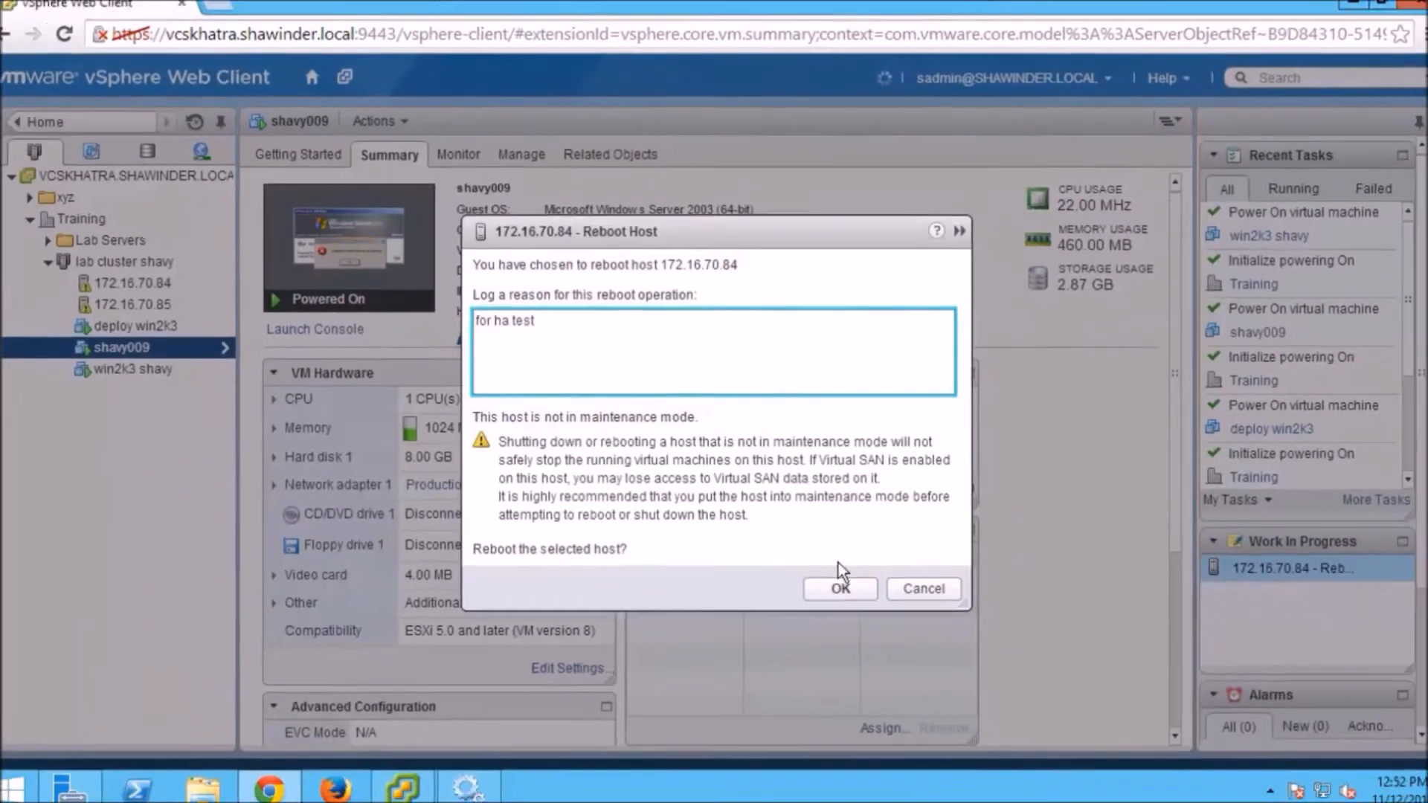
click(929, 634)
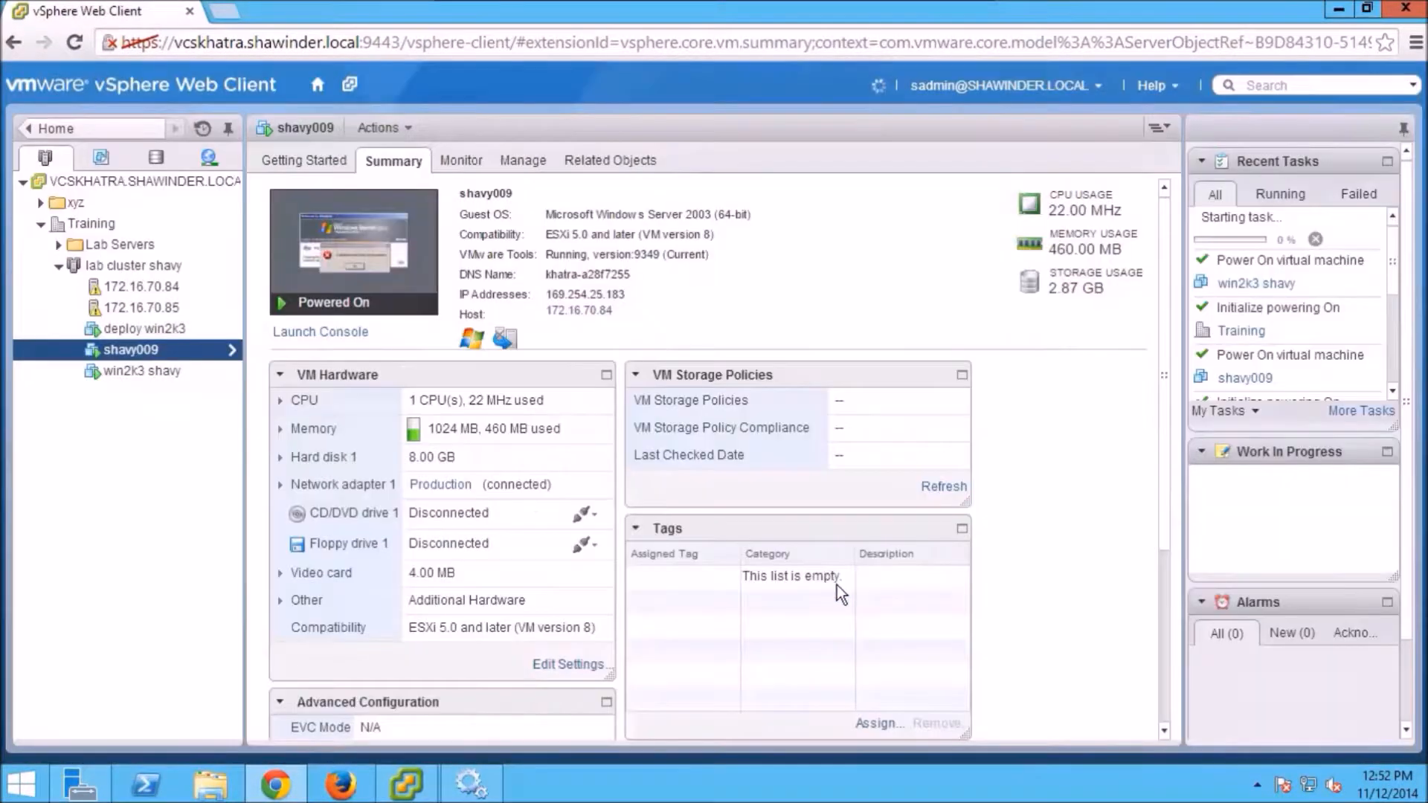
Step: Follow the failover by refreshing the cluster's events and the virtual machine list of host 172.16.70.85
click(134, 266)
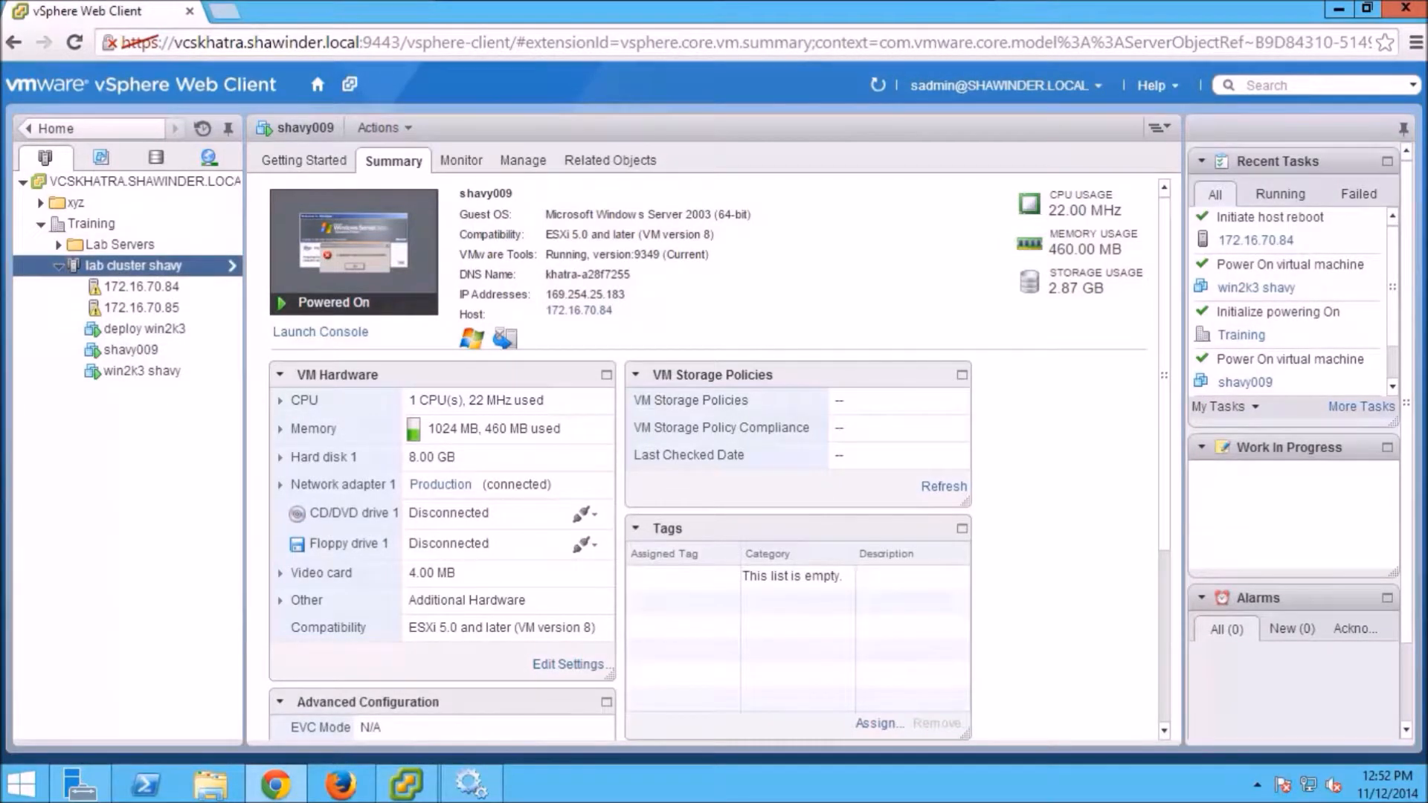
click(461, 163)
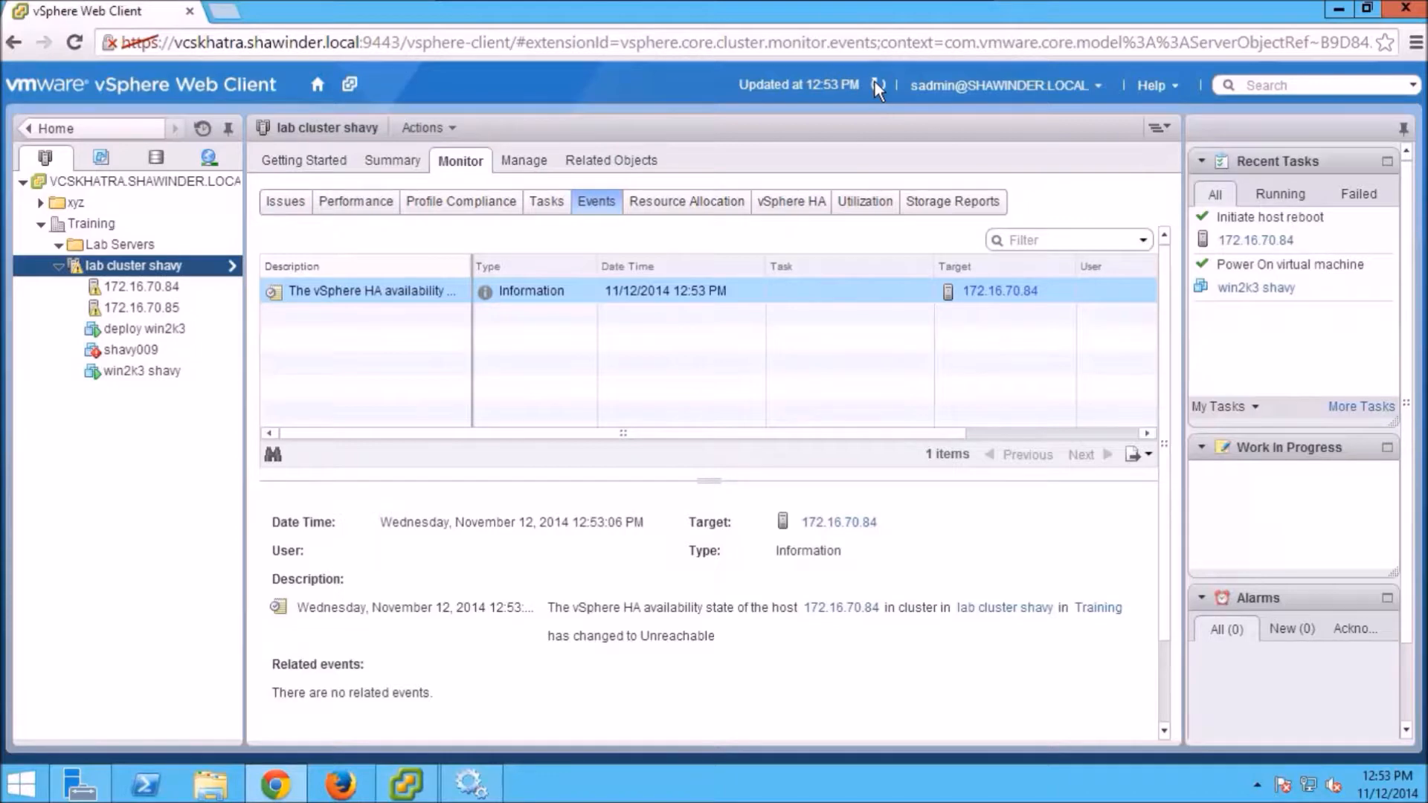
click(875, 85)
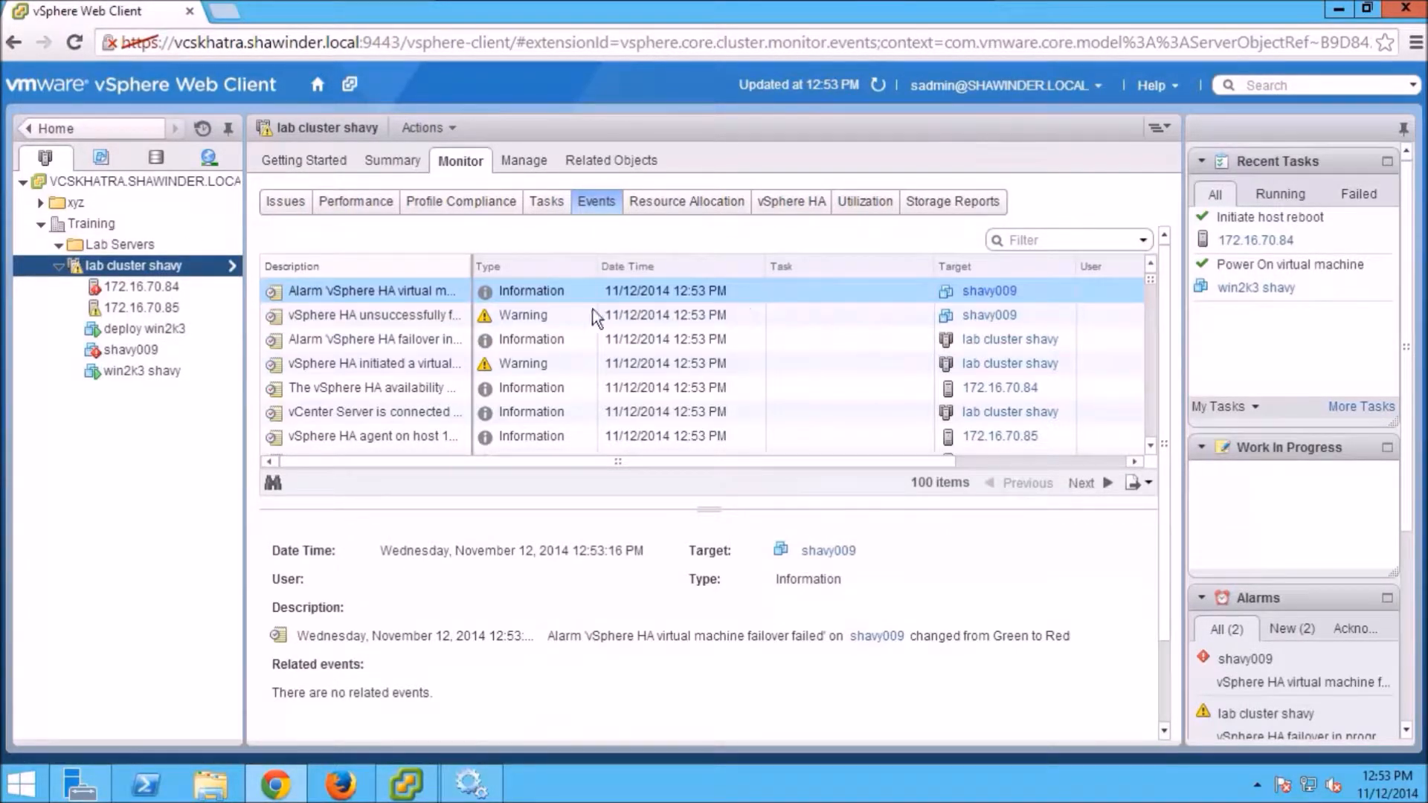
click(158, 306)
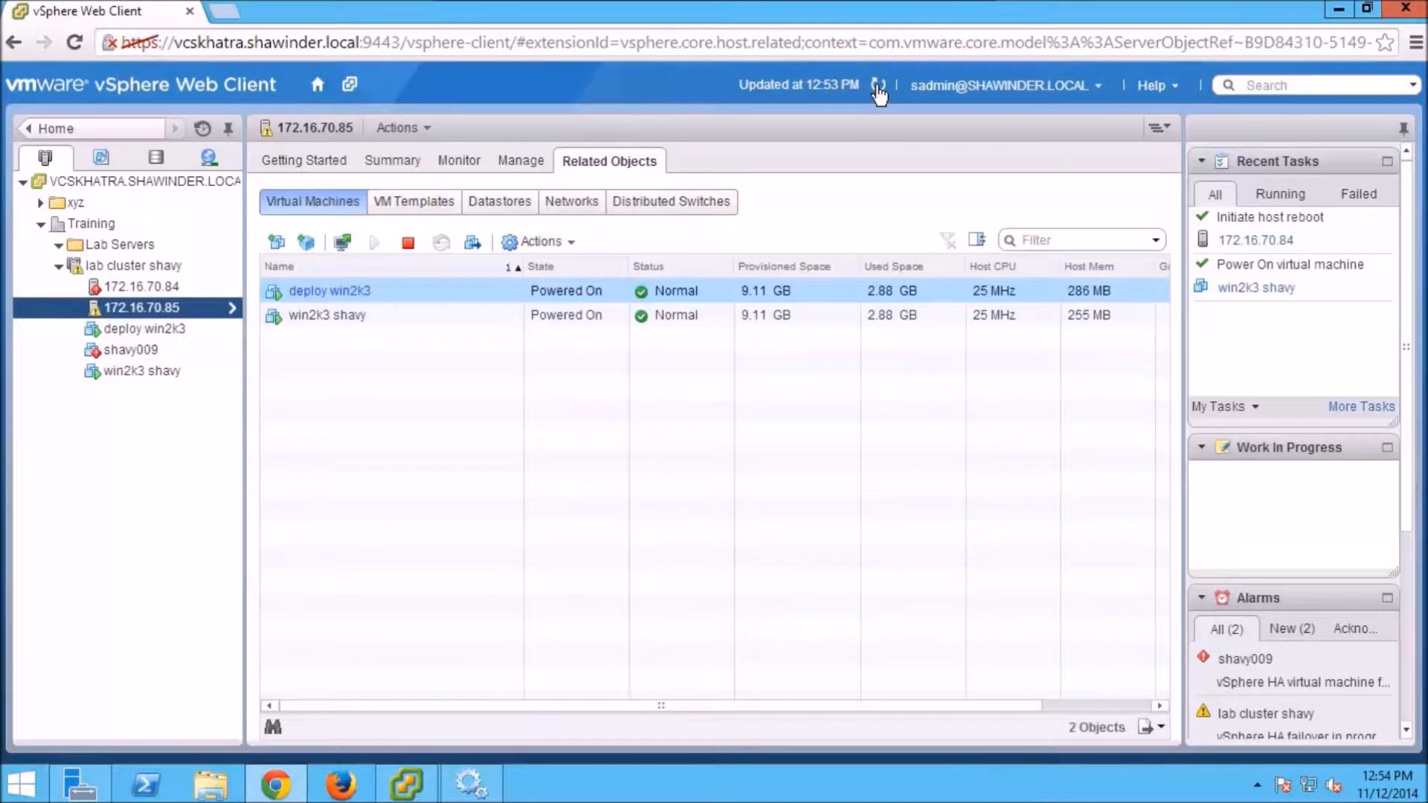
click(878, 85)
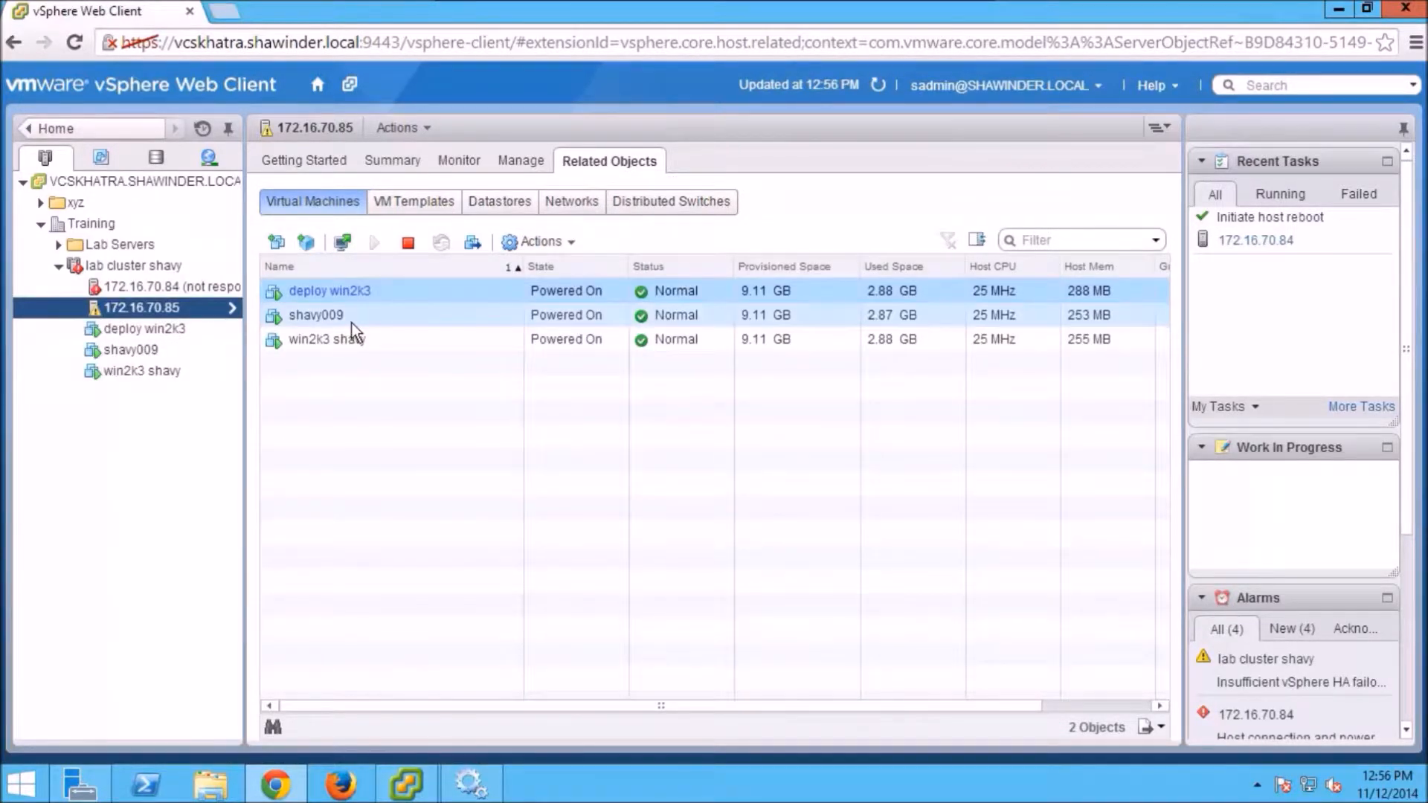
Step: Examine the cluster's vSphere HA summary and CPU and memory allocation, plus the summaries of deploy win2k3 and shavy009
click(172, 266)
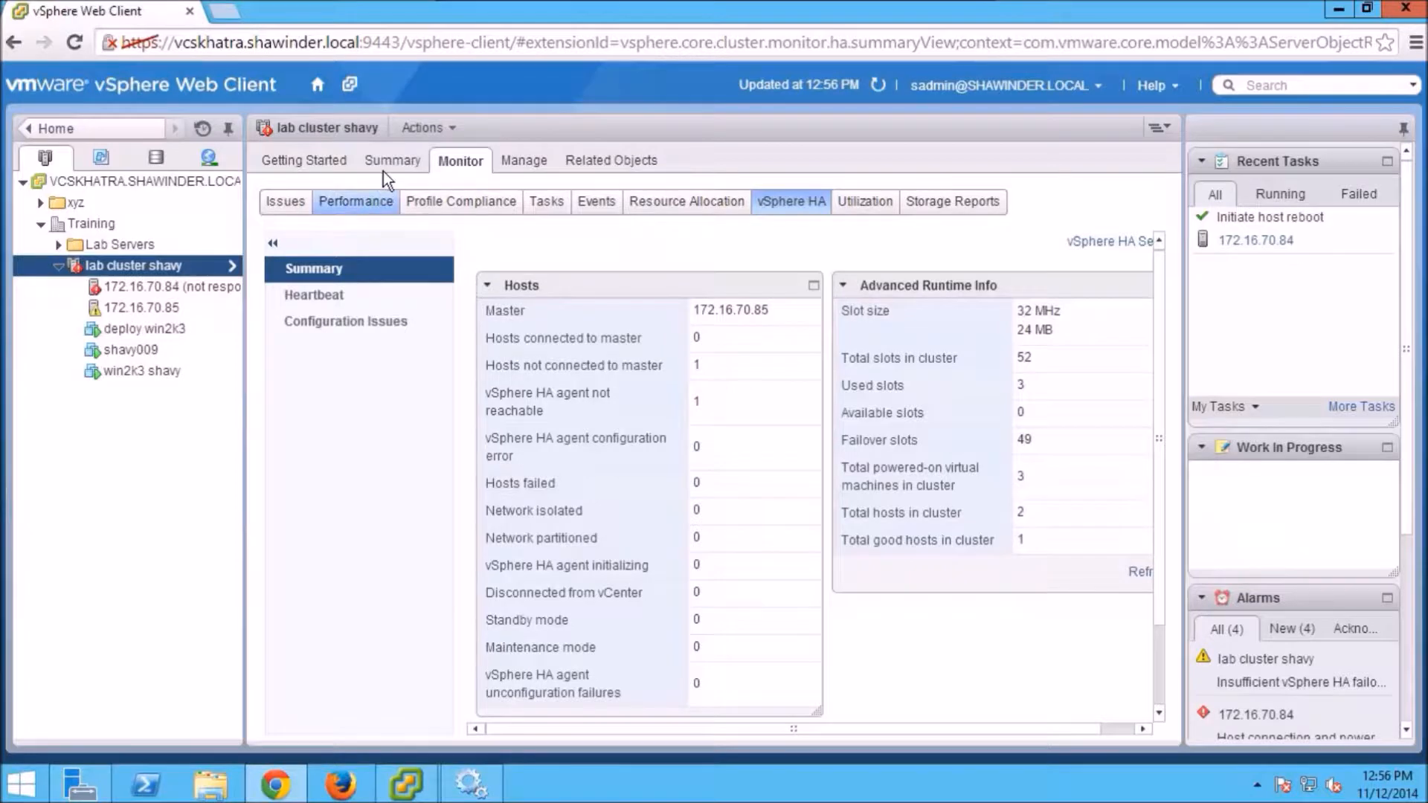
click(686, 201)
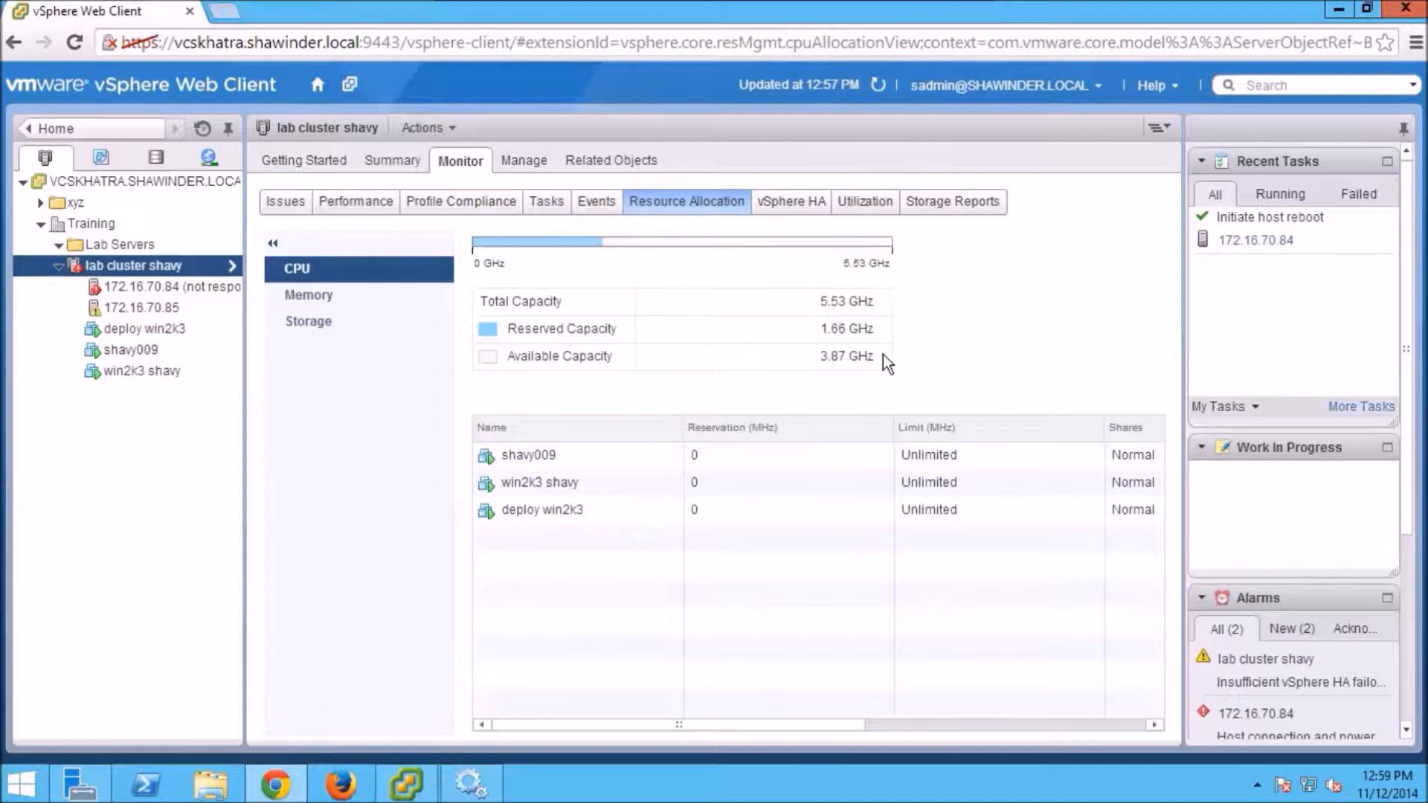
click(165, 335)
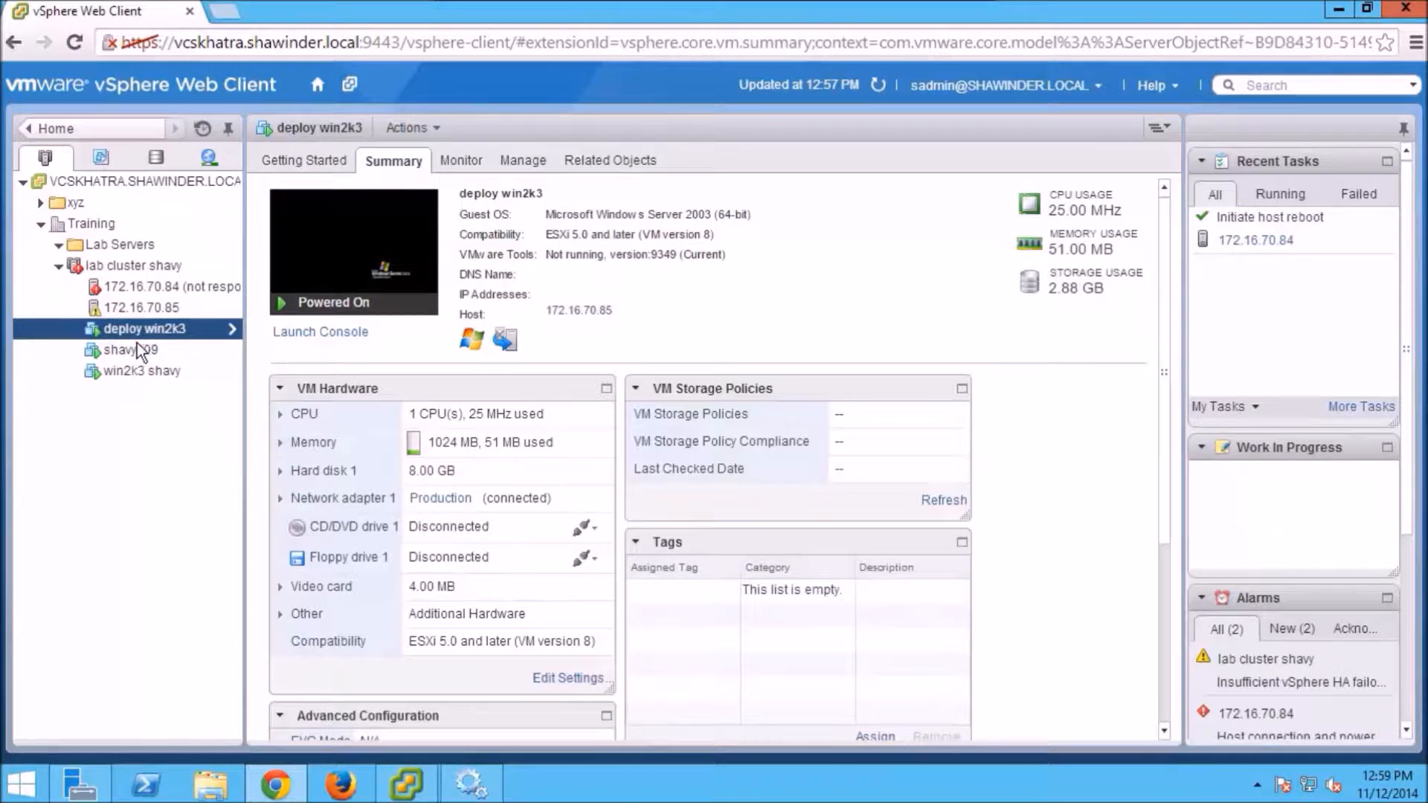
click(131, 348)
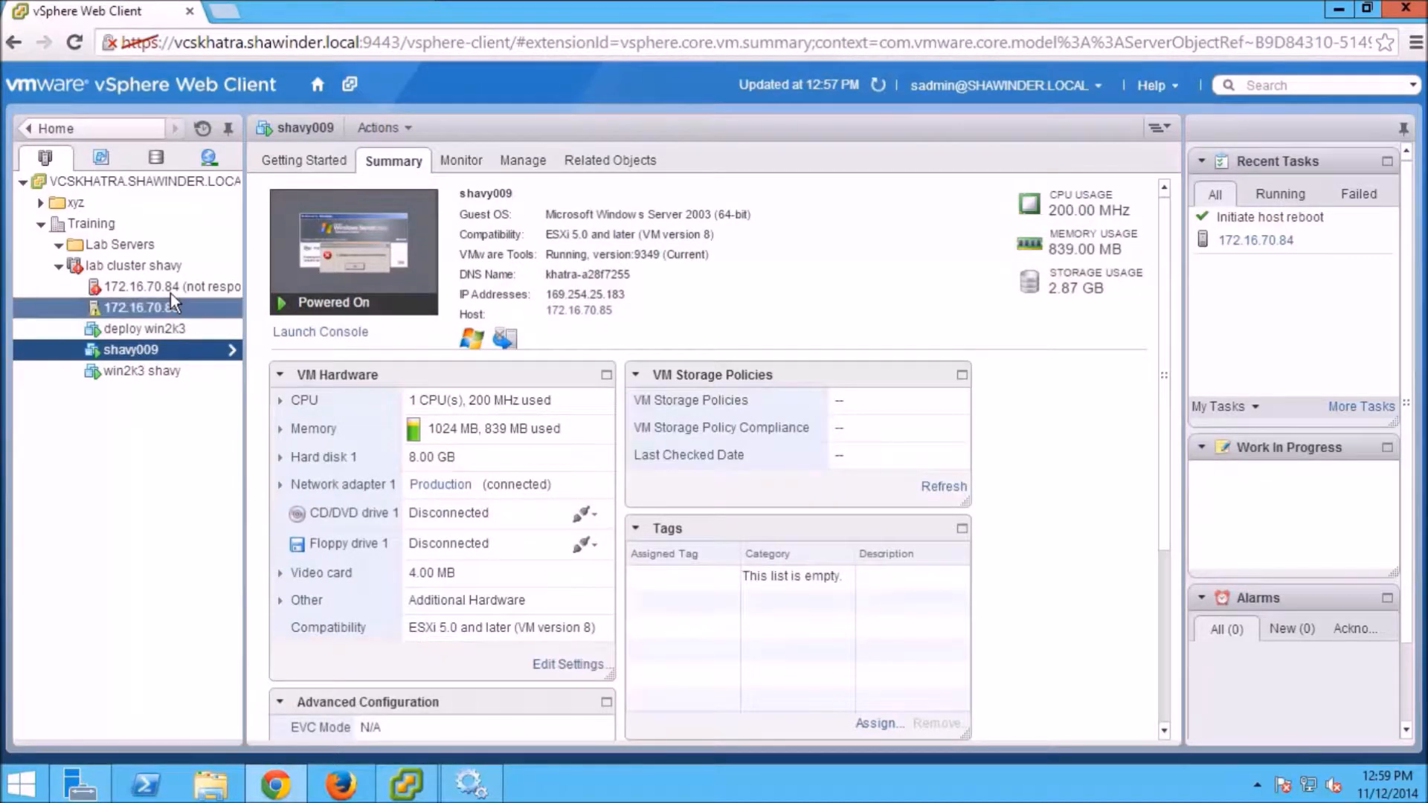
click(136, 266)
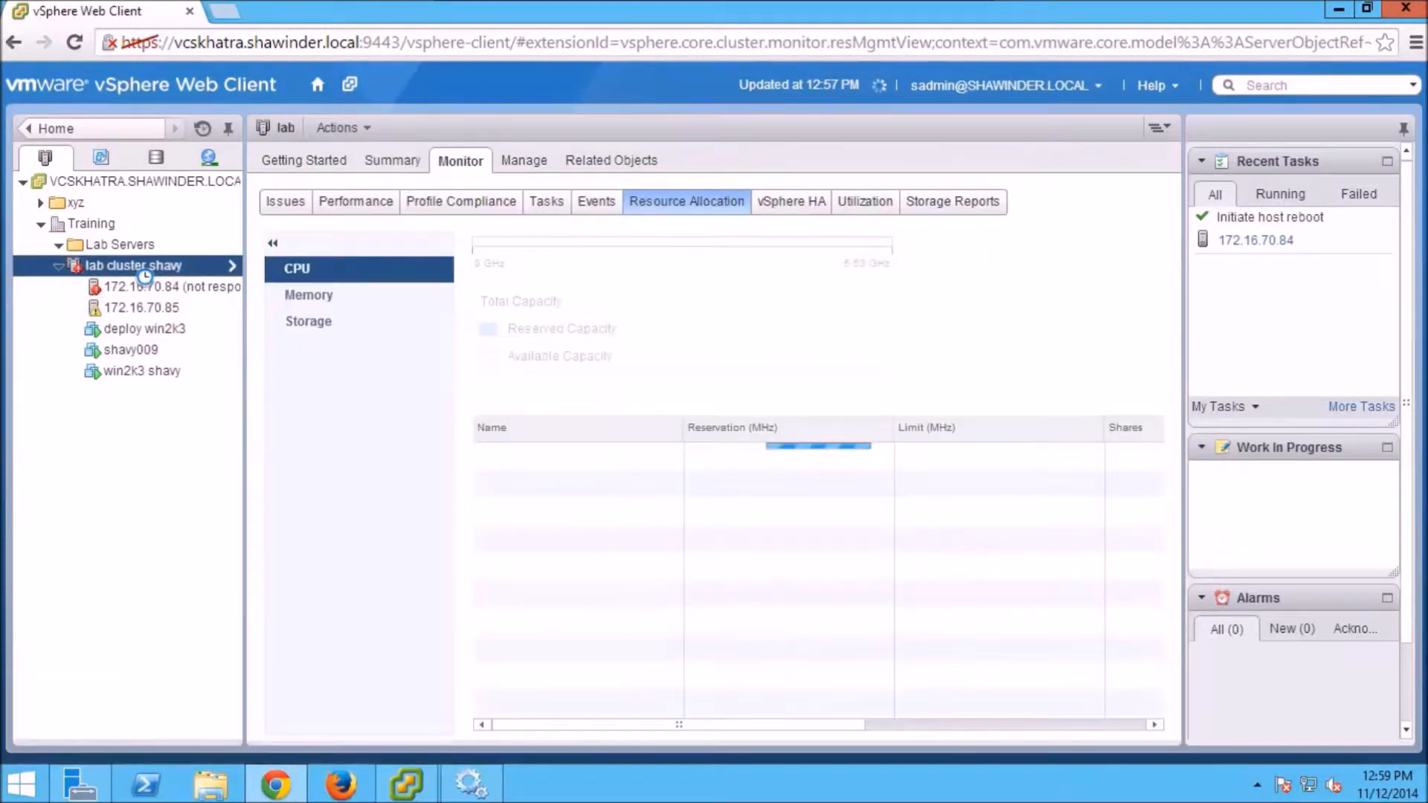
click(300, 293)
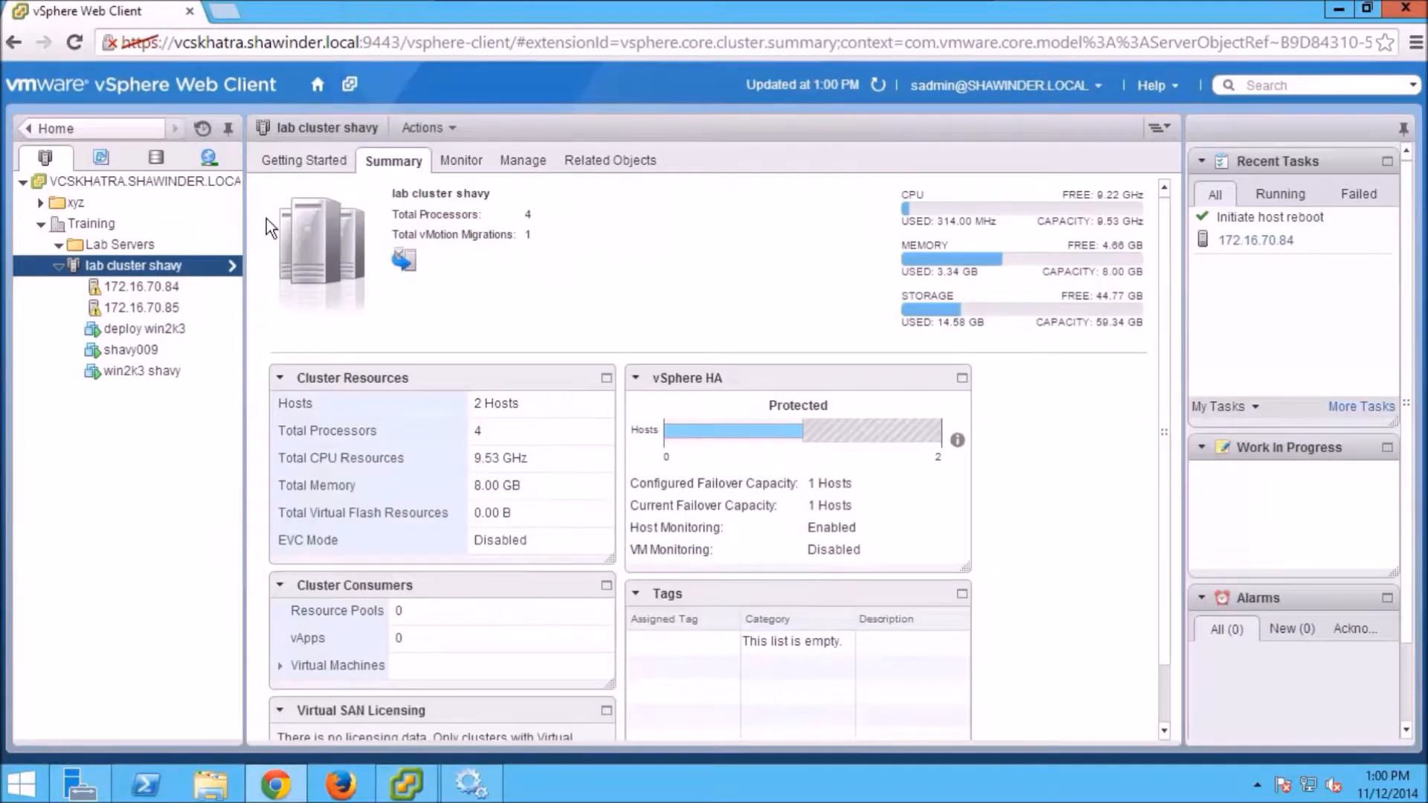
Step: Review the admission control policy in the vSphere HA settings of lab cluster shavy, and check the cluster's HA slot runtime information
right_click(202, 266)
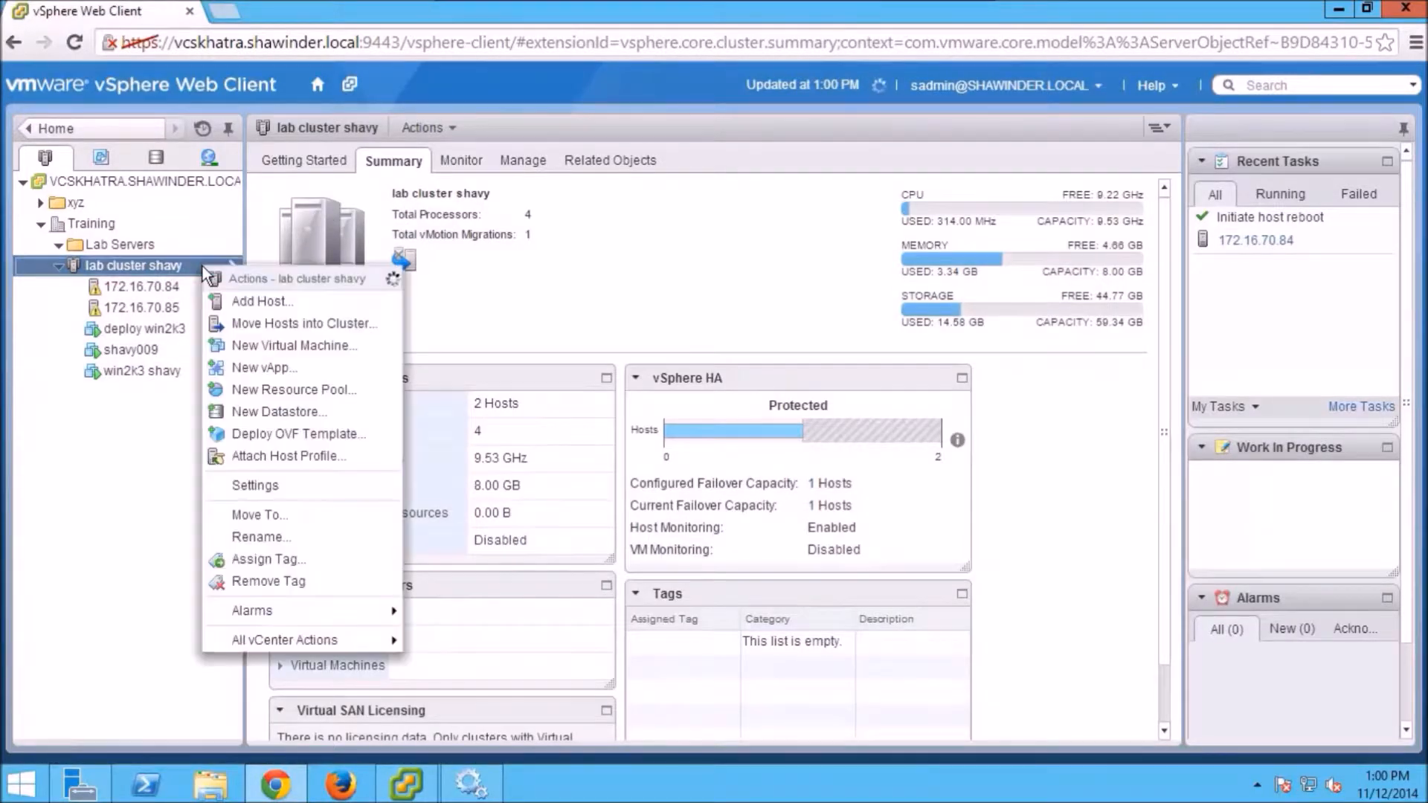
click(341, 487)
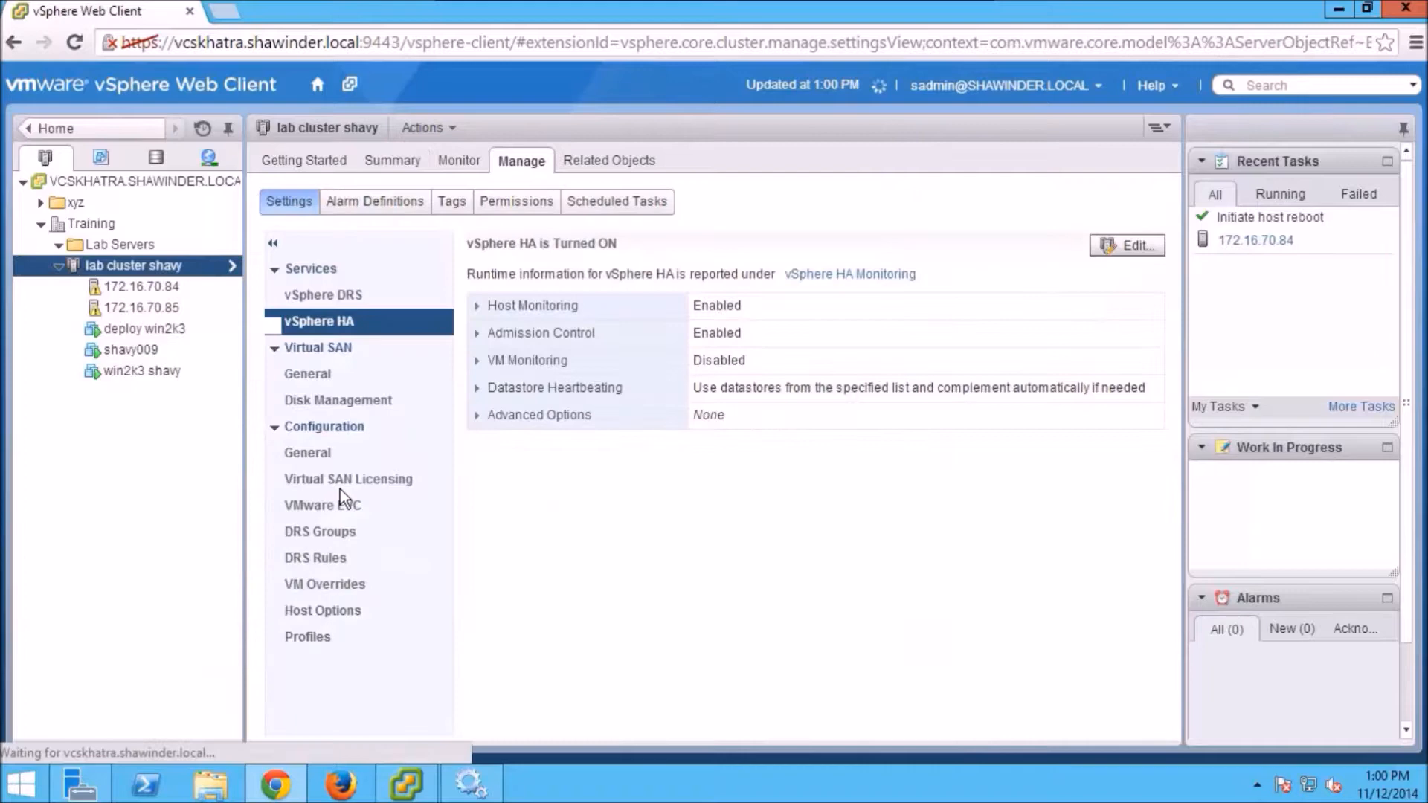
click(1132, 249)
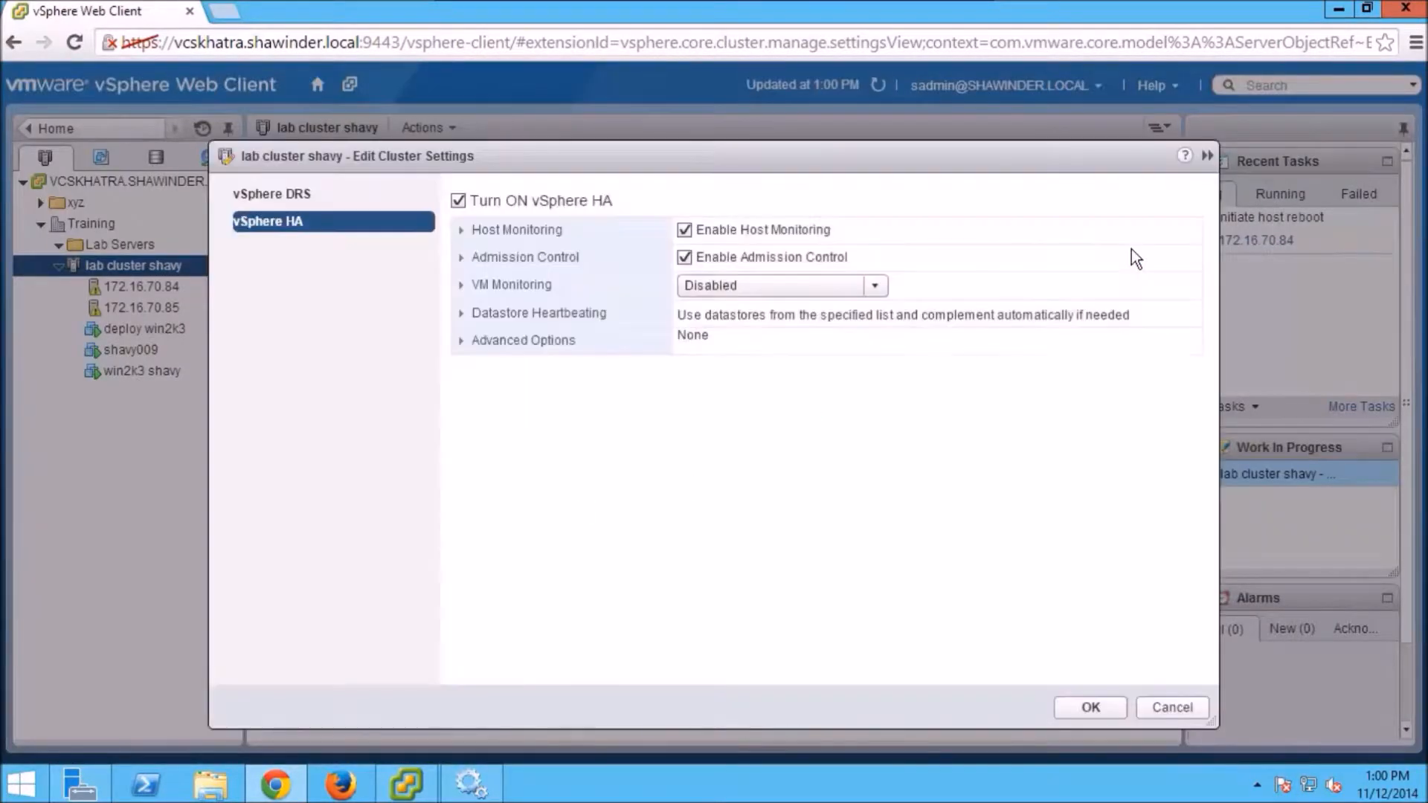
click(462, 258)
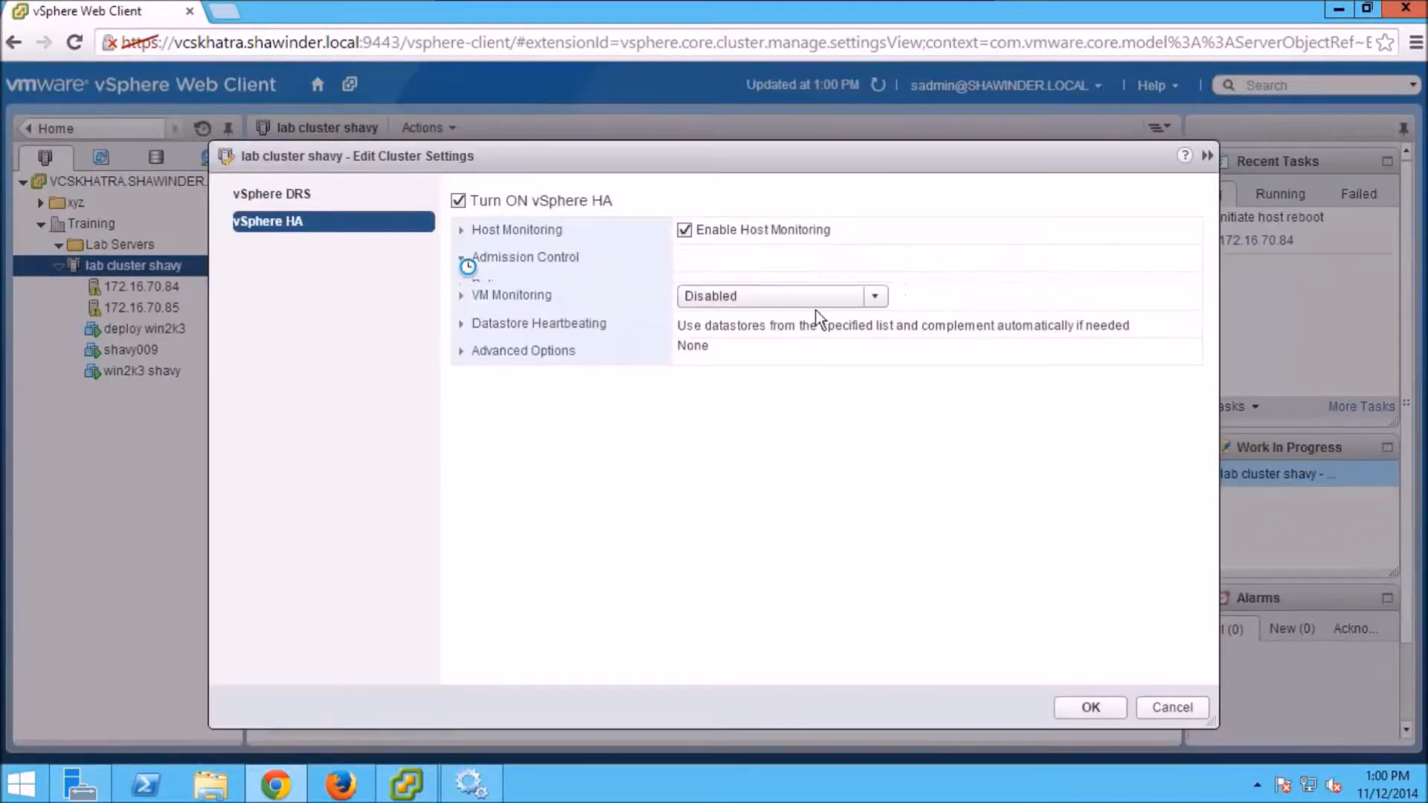
scroll(870, 402, down, 1)
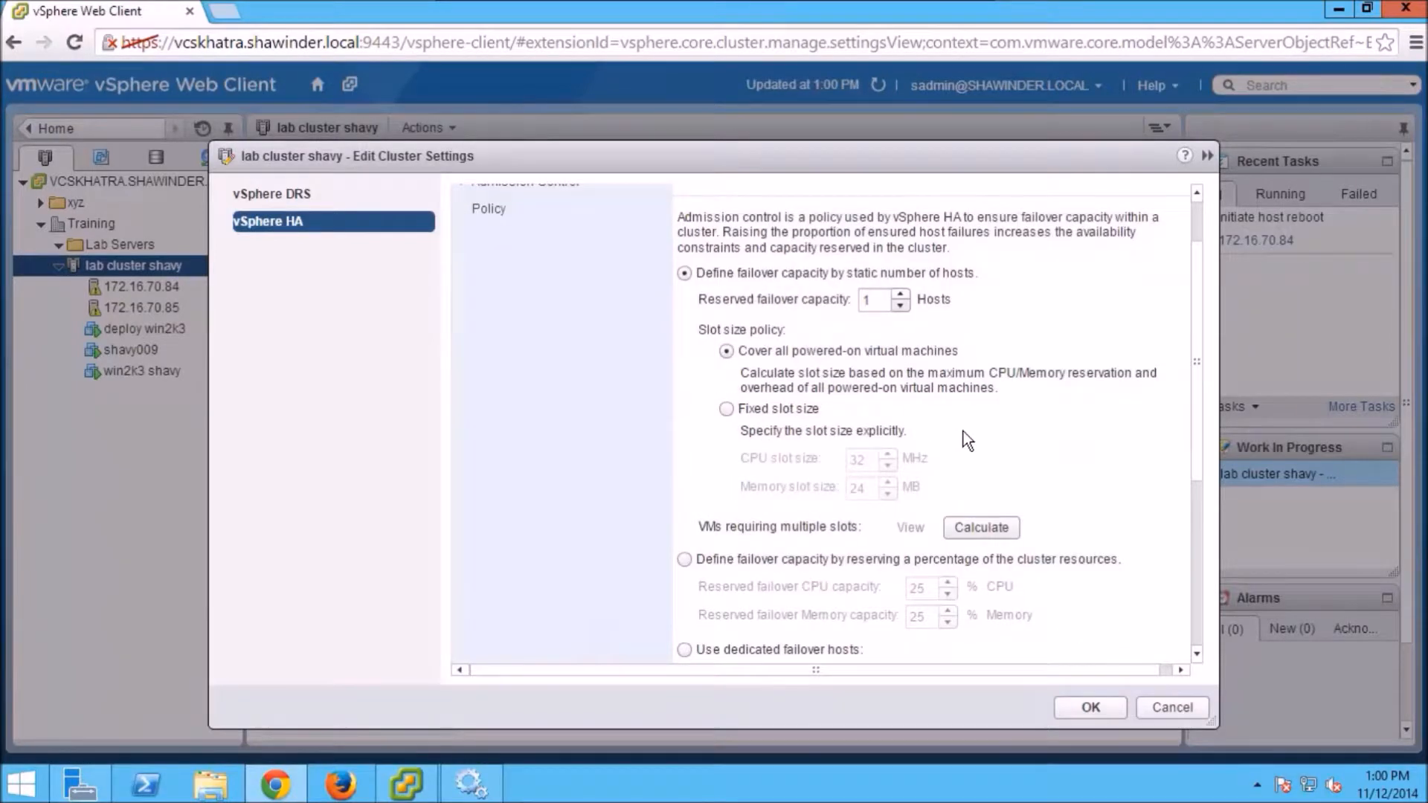
click(1089, 711)
click(455, 161)
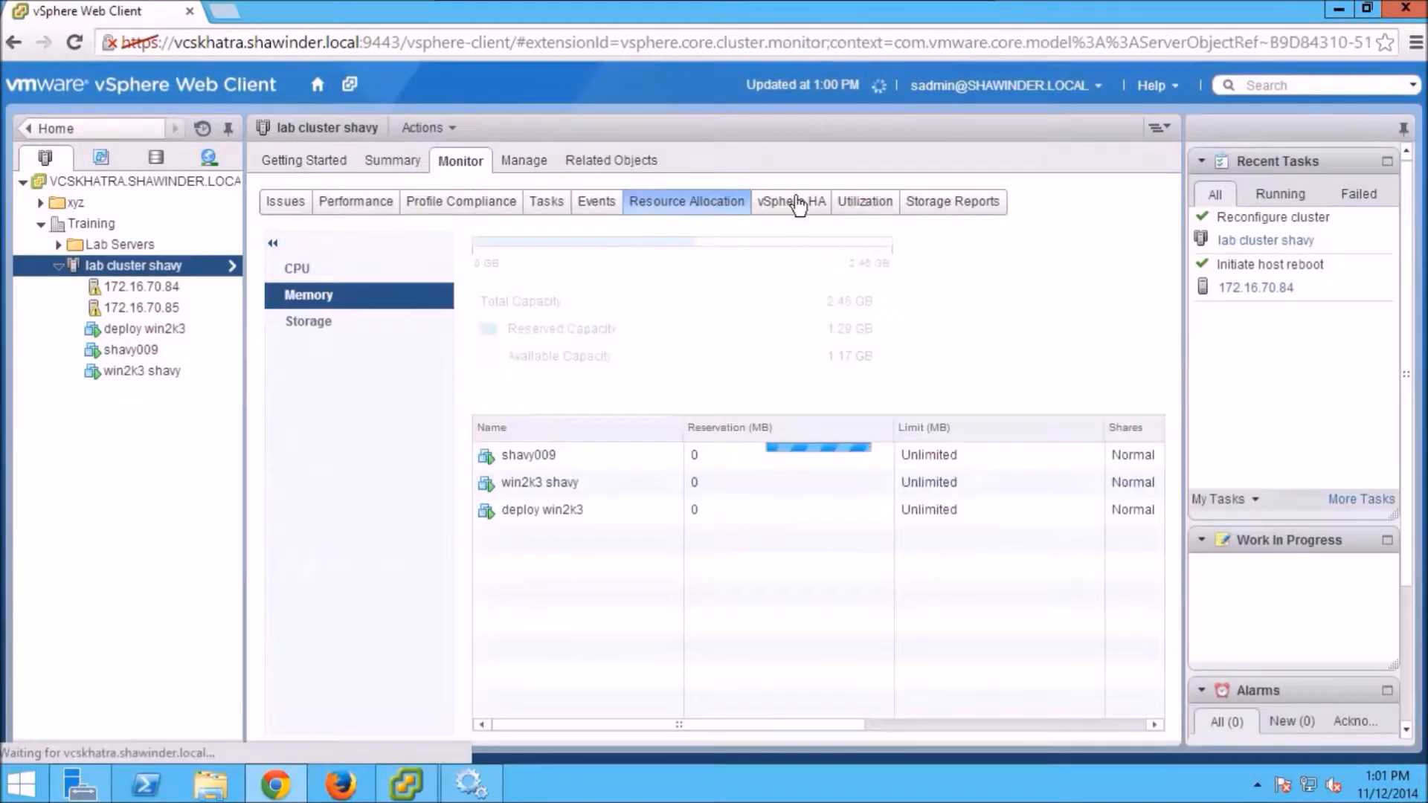
click(795, 201)
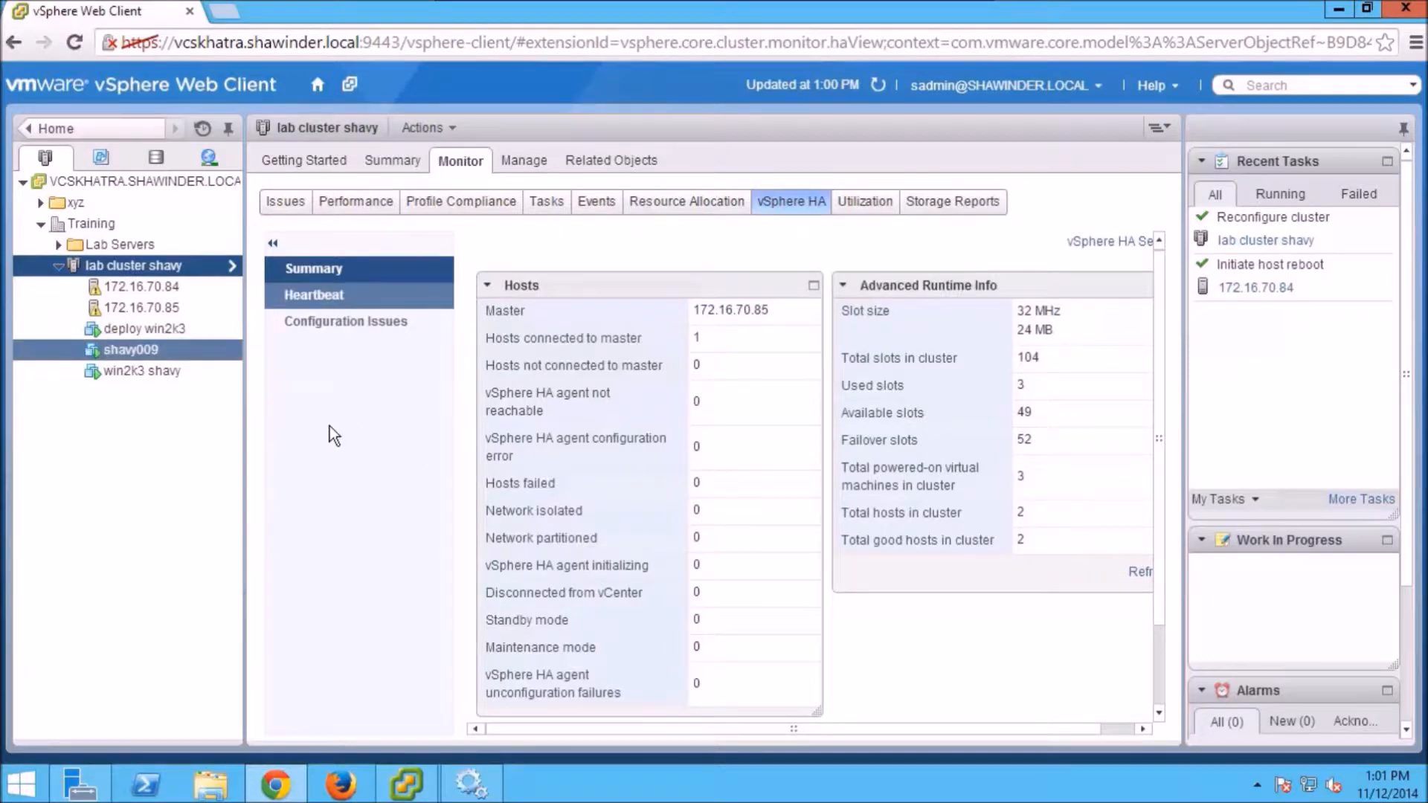
Step: Set the CPU reservation of virtual machine shavy009 to 512 MHz and refresh the cluster's HA runtime information
right_click(146, 353)
click(272, 583)
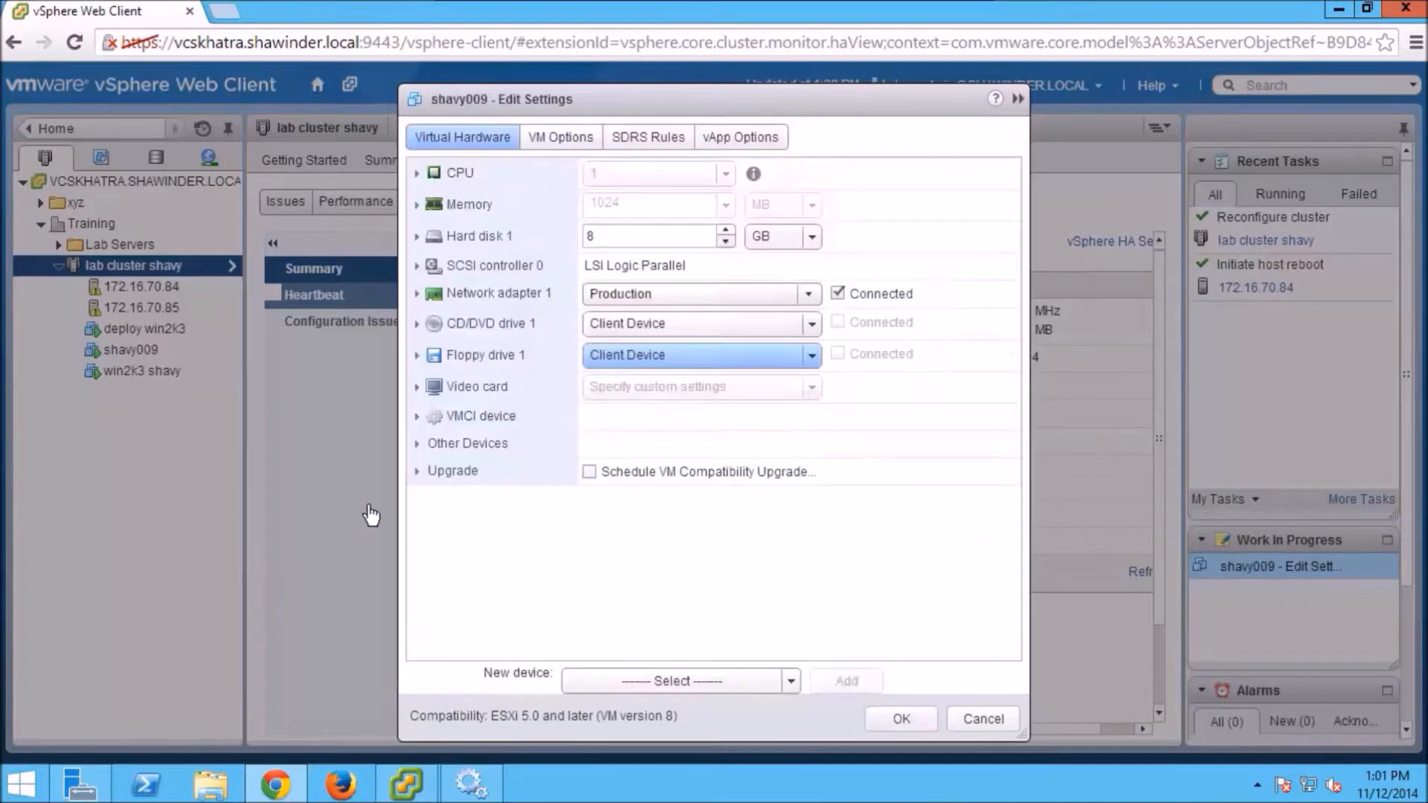
click(417, 173)
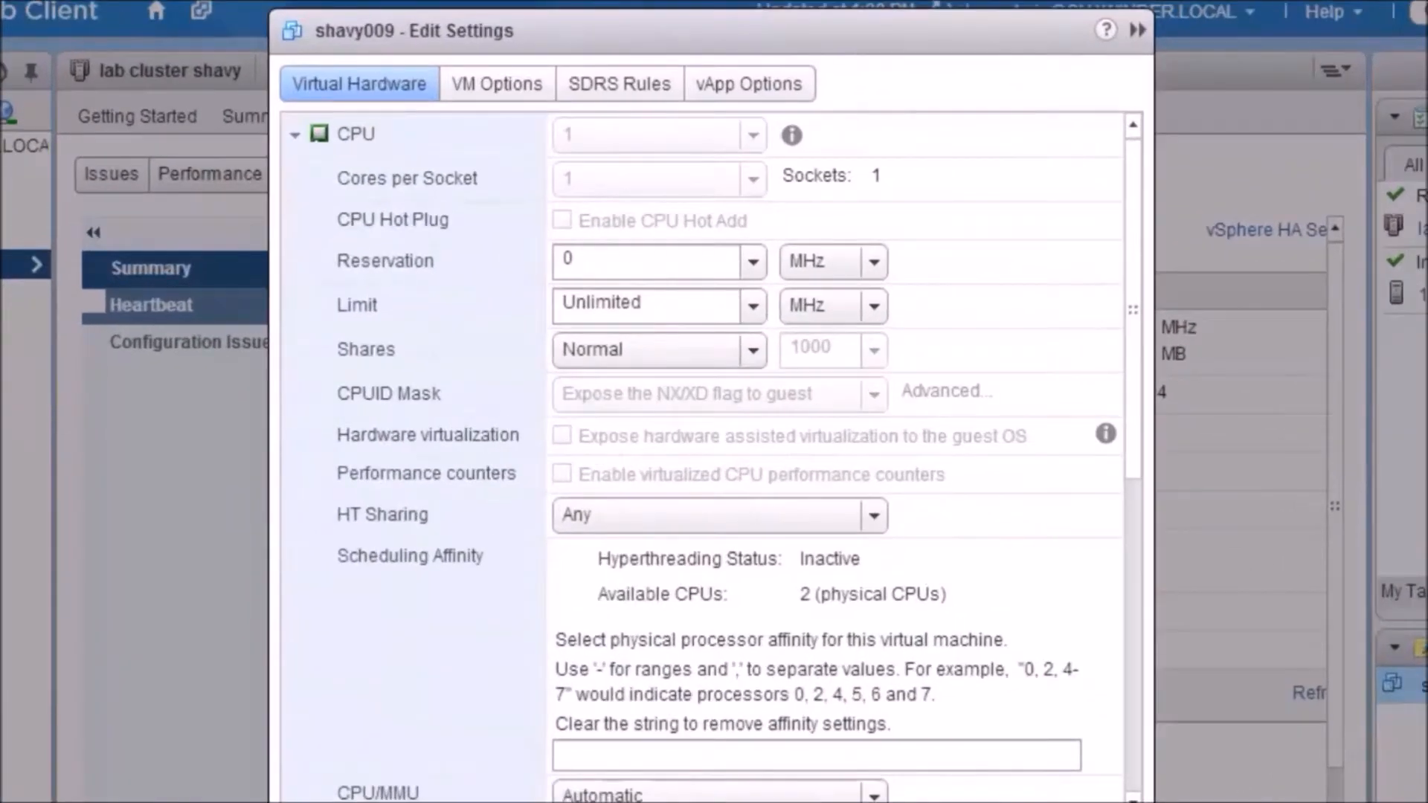
click(654, 264)
key(BackSpace)
text(512)
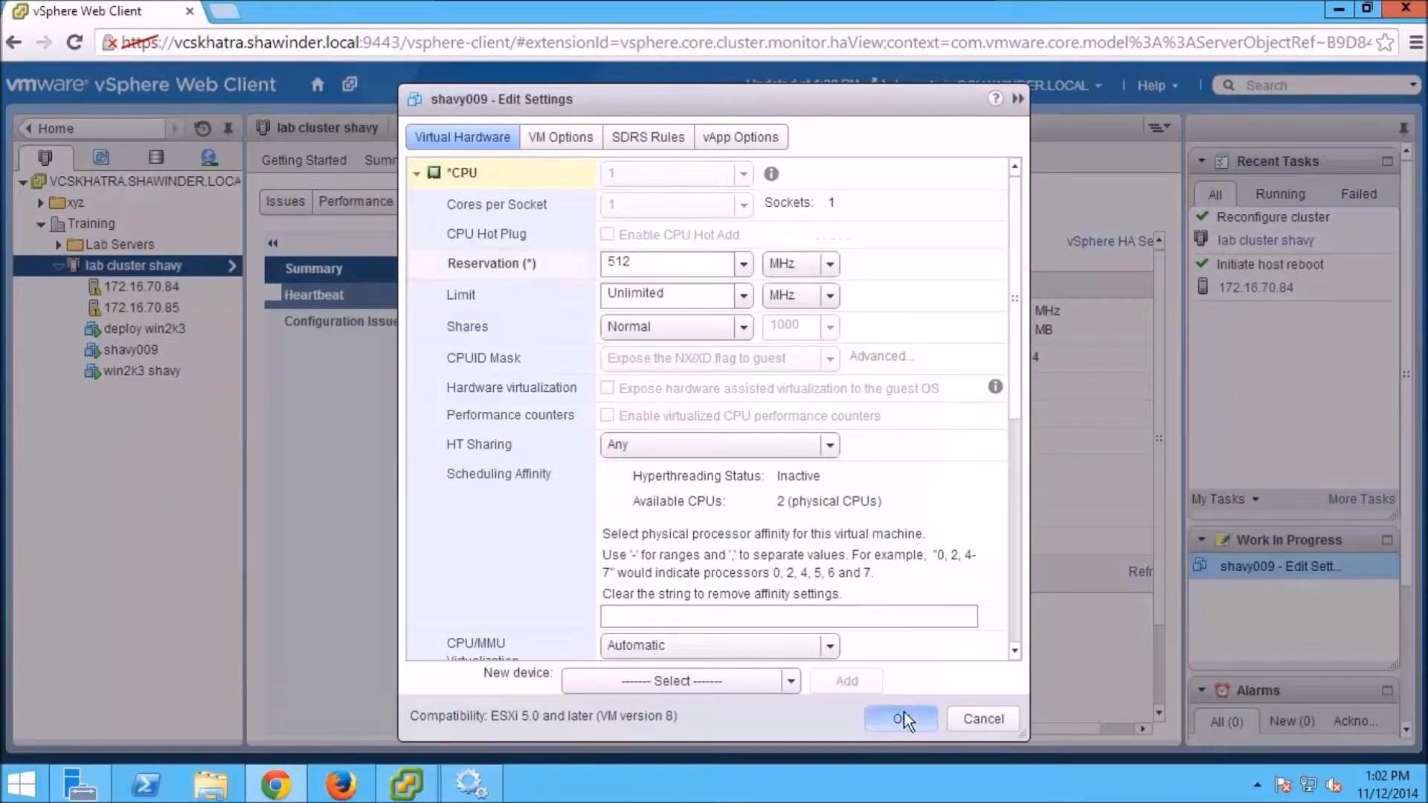
click(903, 719)
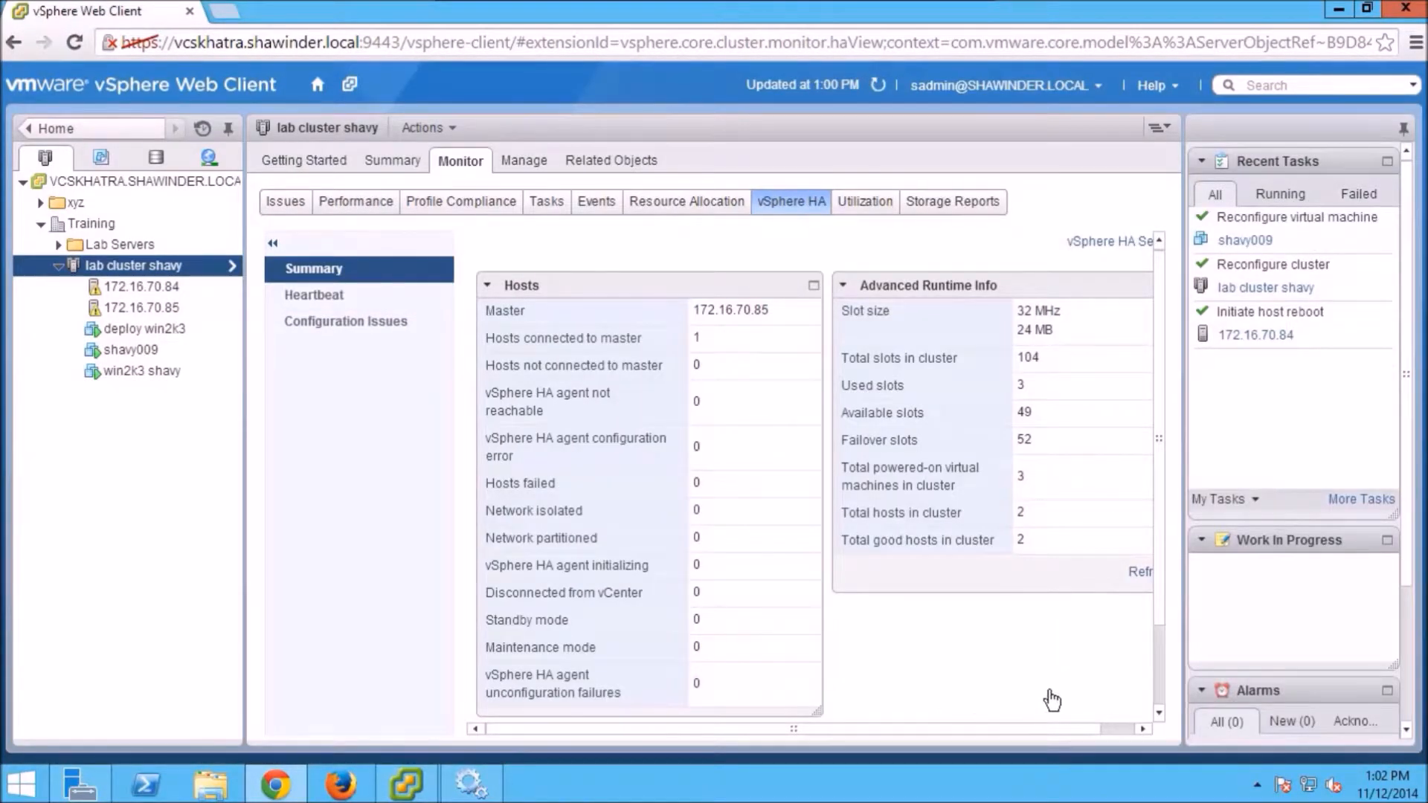
click(1140, 574)
Step: Switch the cluster's admission control slot size policy to a fixed slot size with a CPU slot of 300 MHz
right_click(200, 265)
click(274, 484)
click(1149, 247)
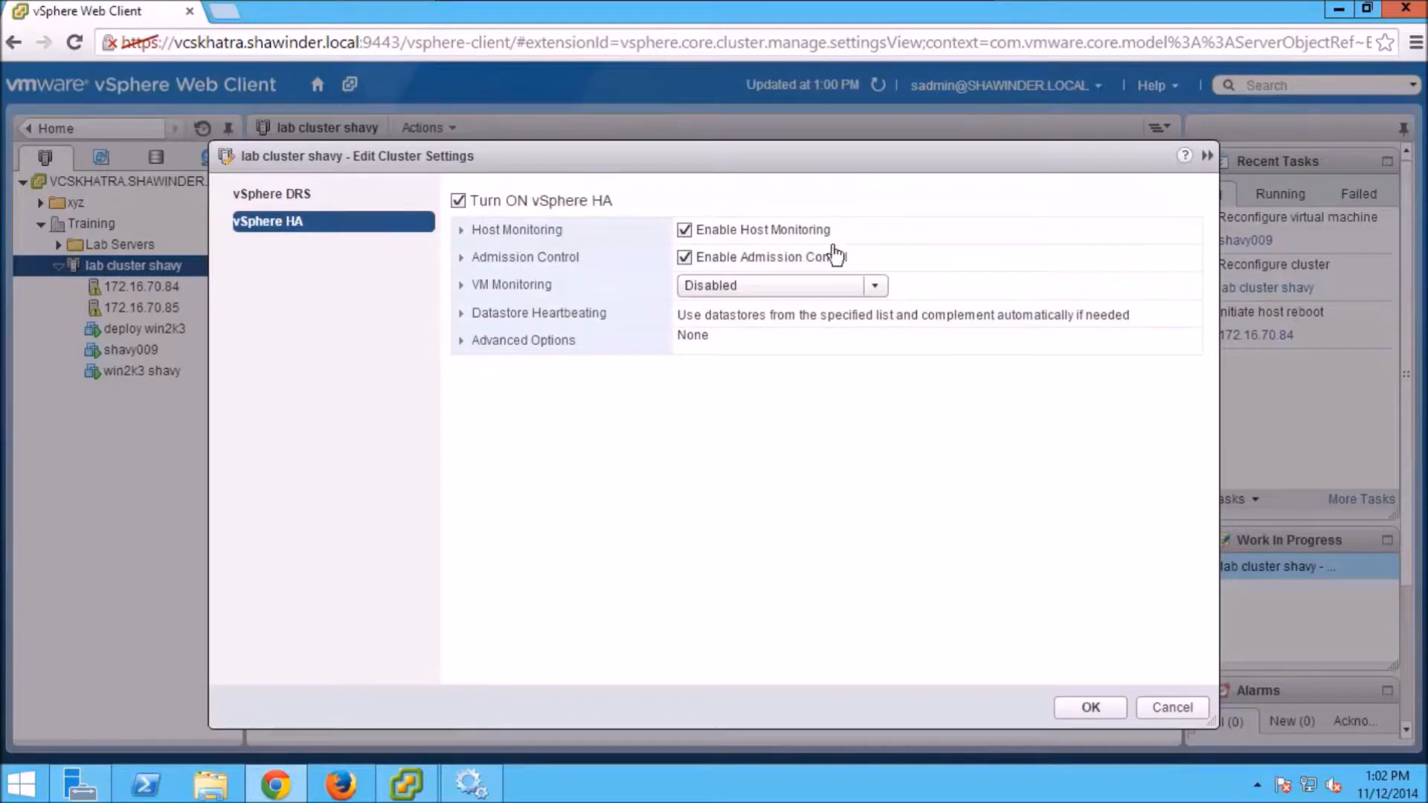
click(474, 260)
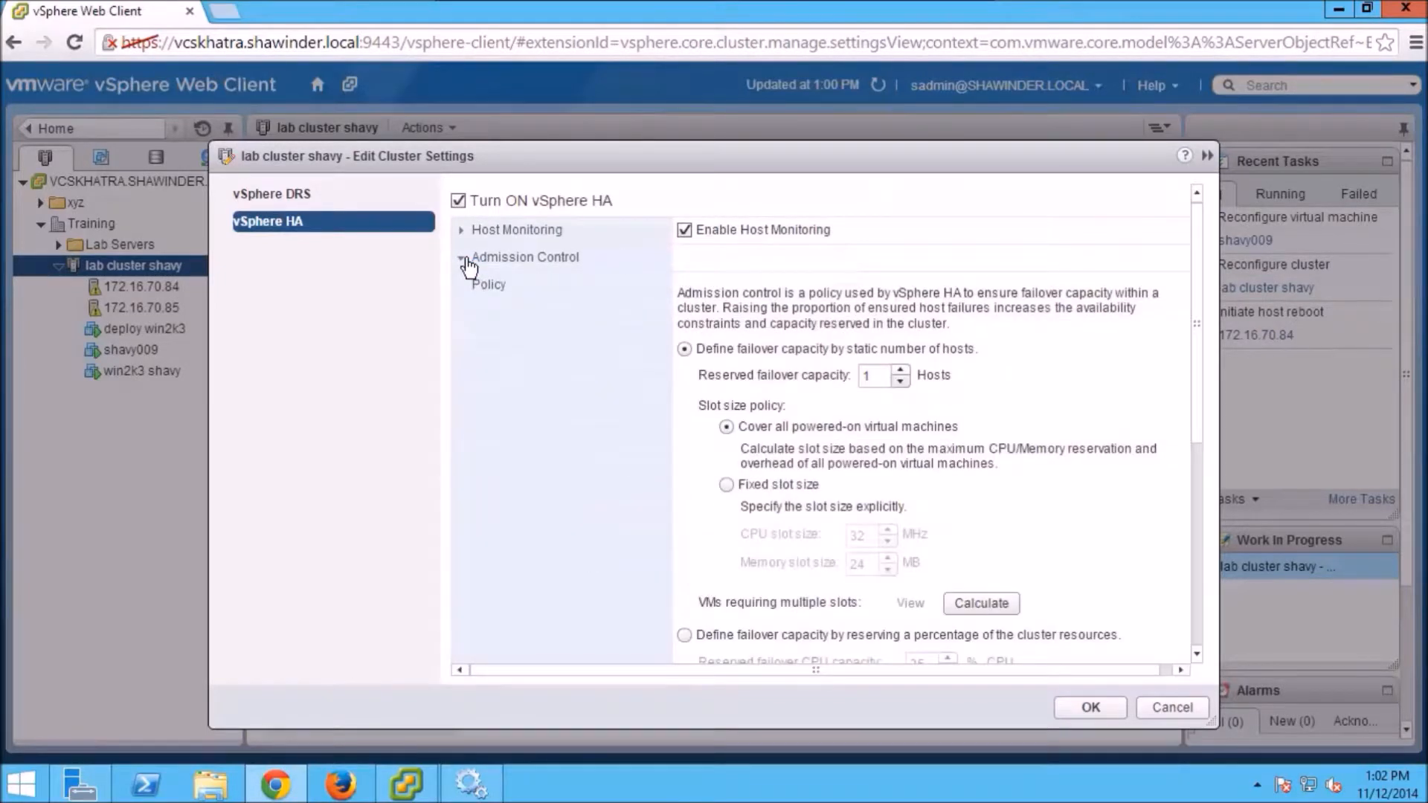
click(726, 486)
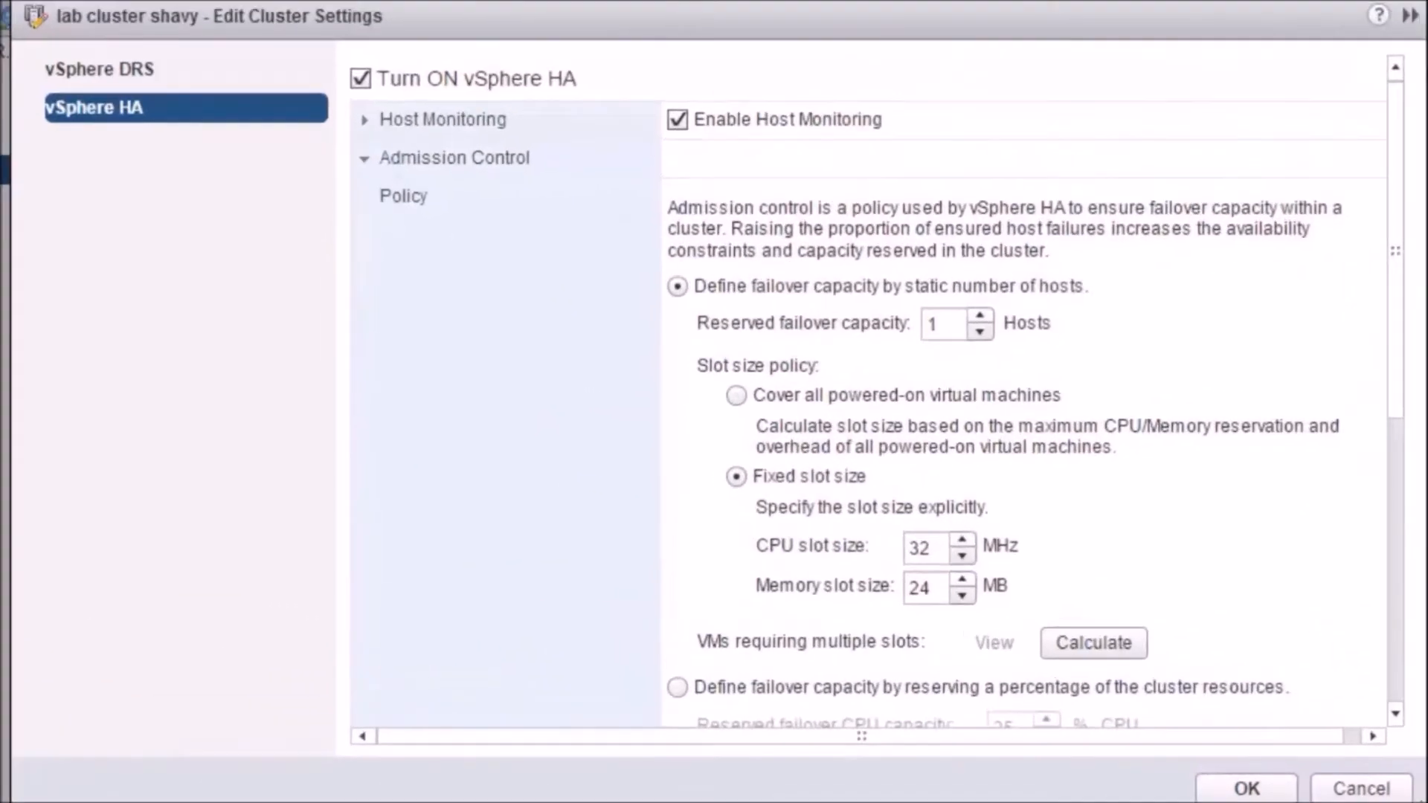
drag(867, 536, 836, 541)
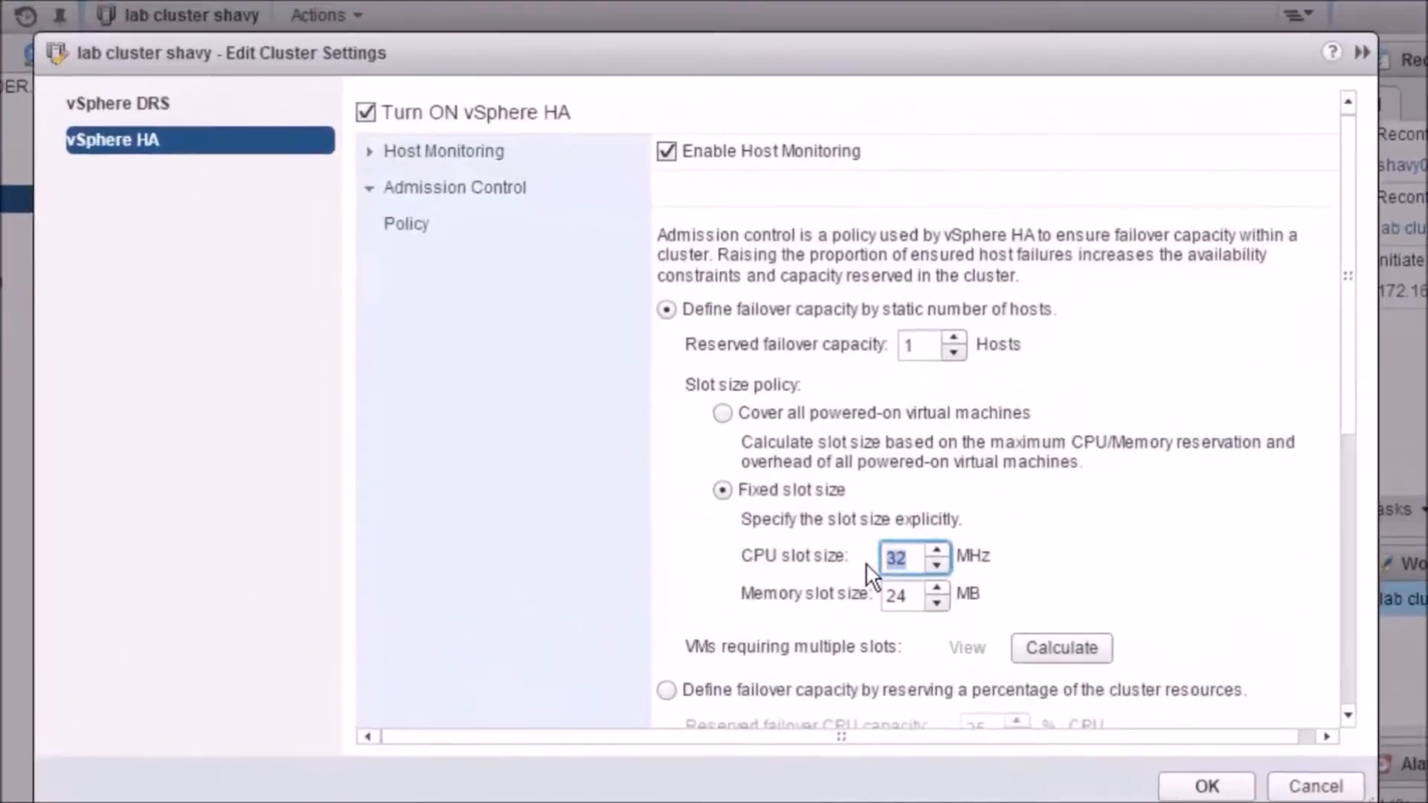
text(300)
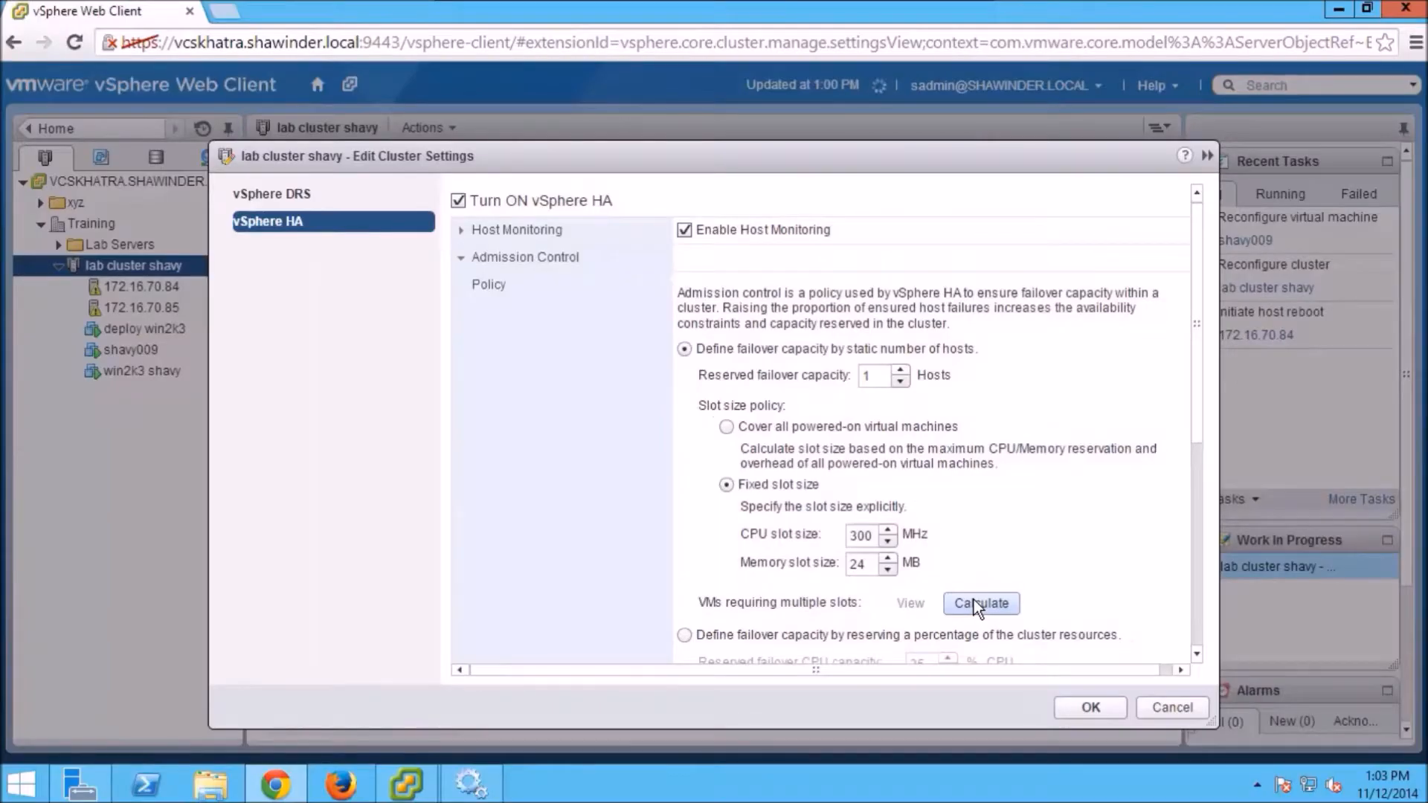
Step: Calculate and view the virtual machines requiring multiple slots, and save the settings to check the cluster's HA runtime information
click(975, 600)
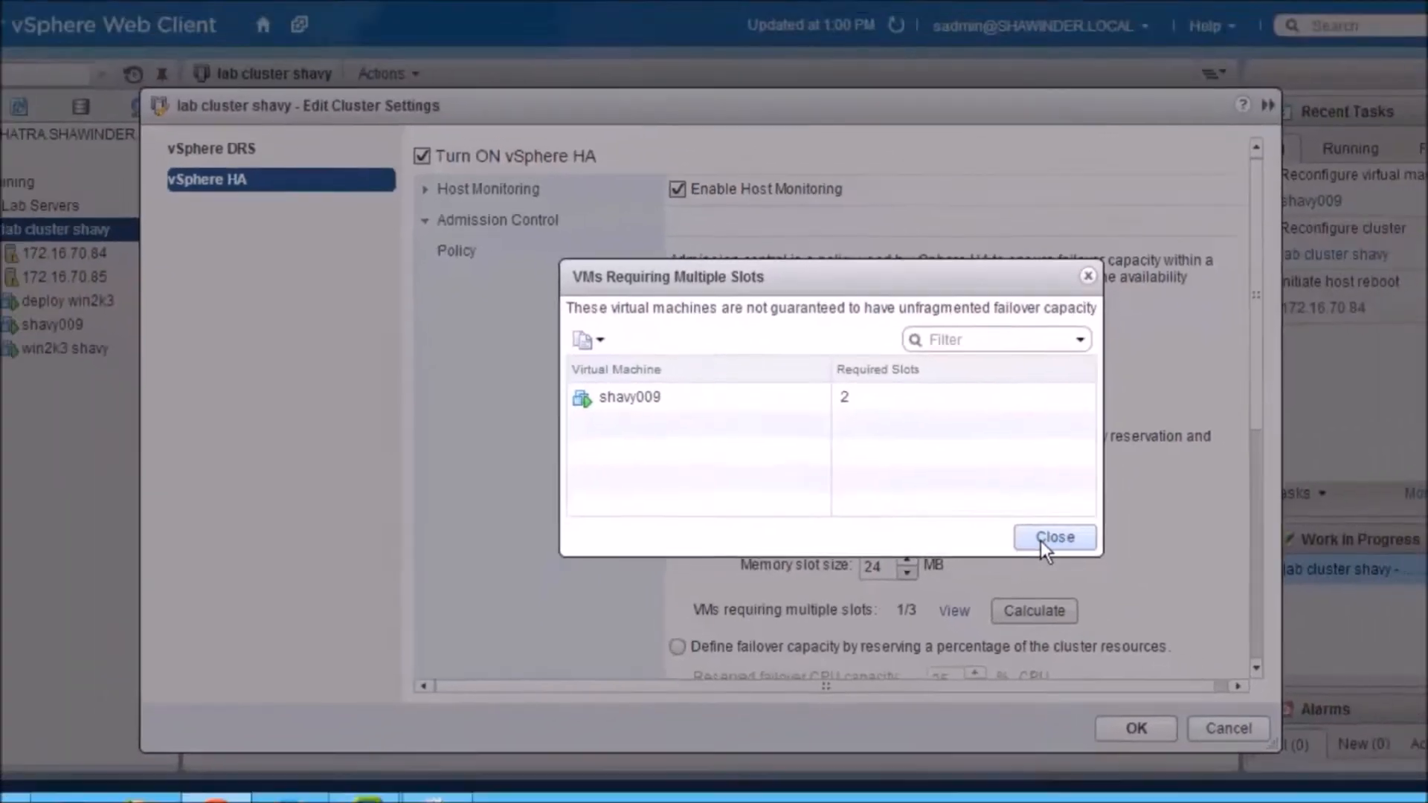
click(1115, 536)
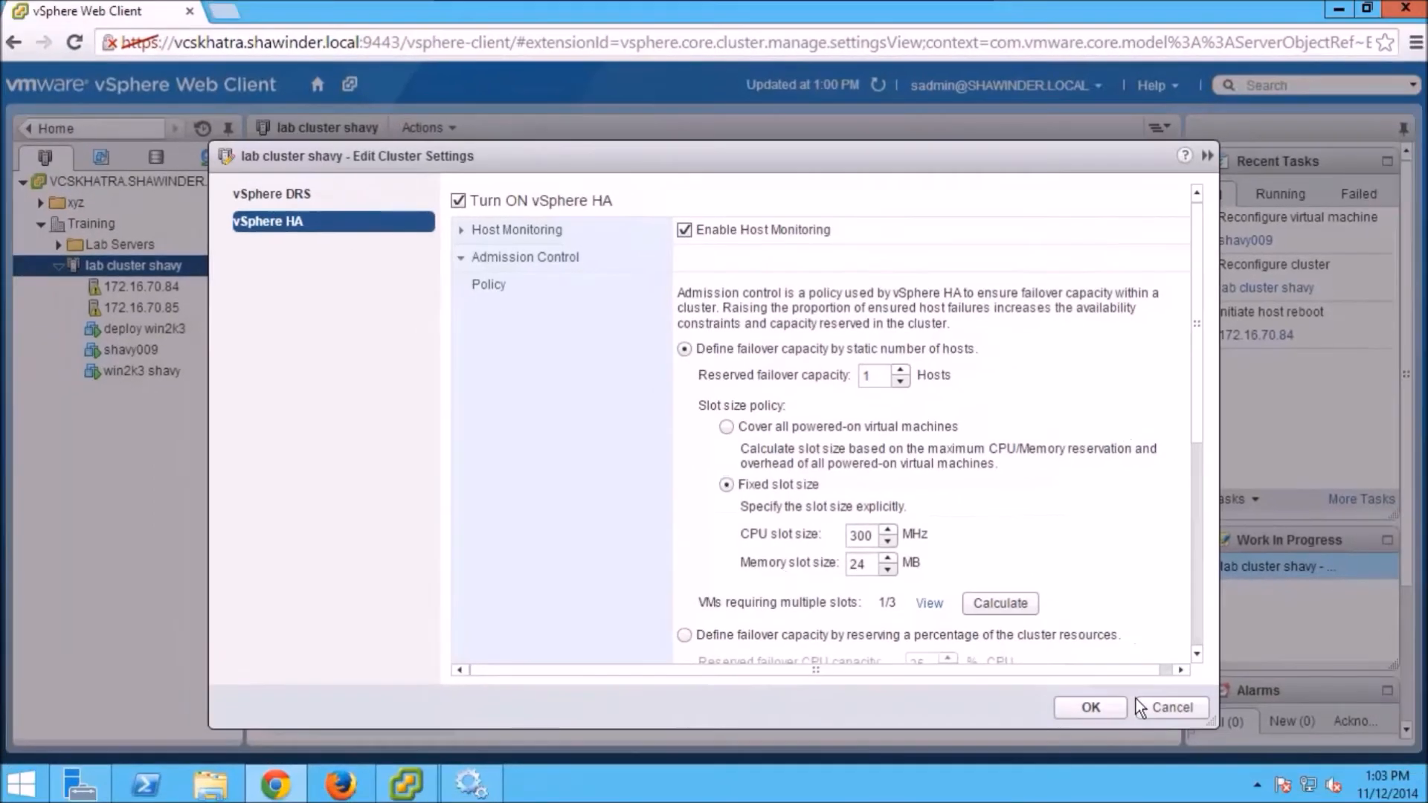
click(1091, 706)
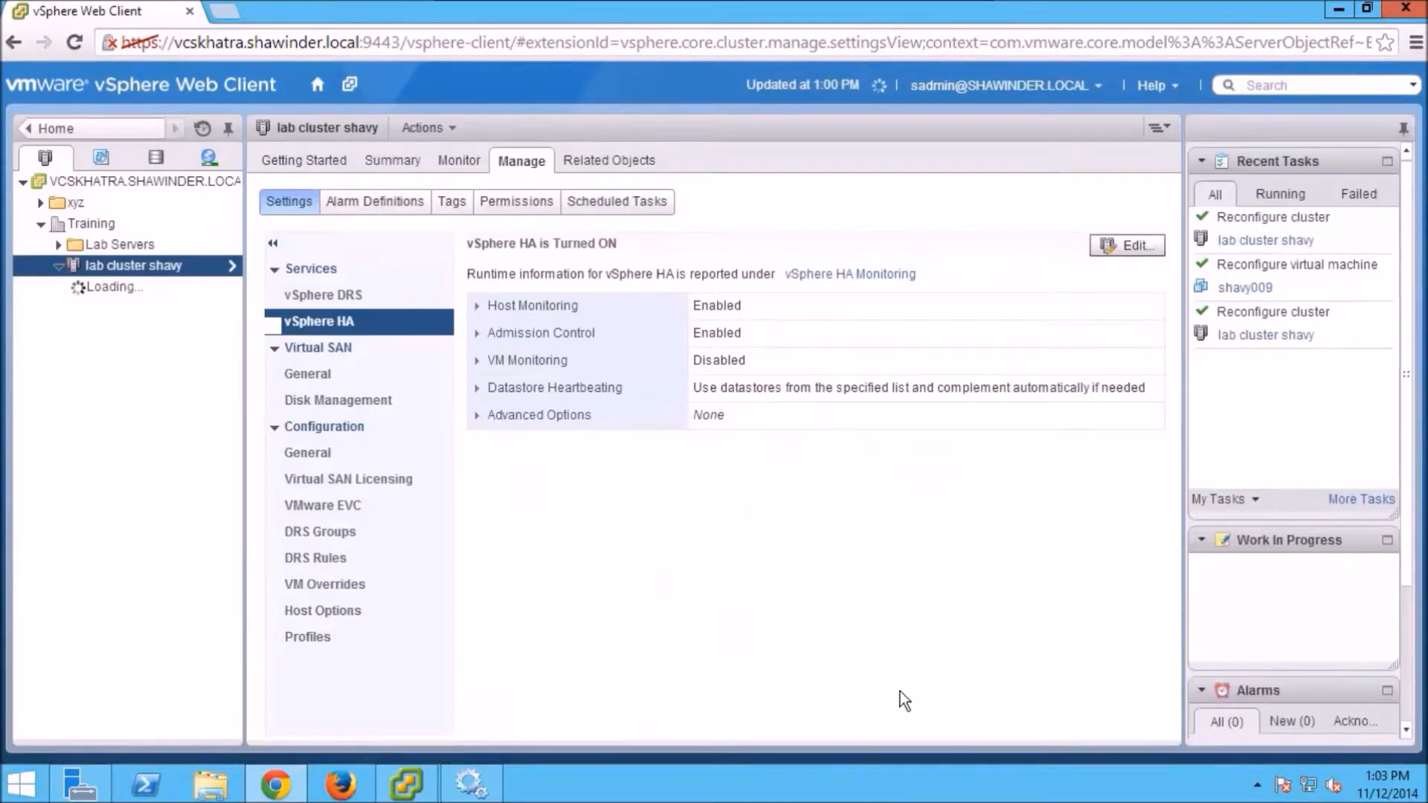
click(459, 162)
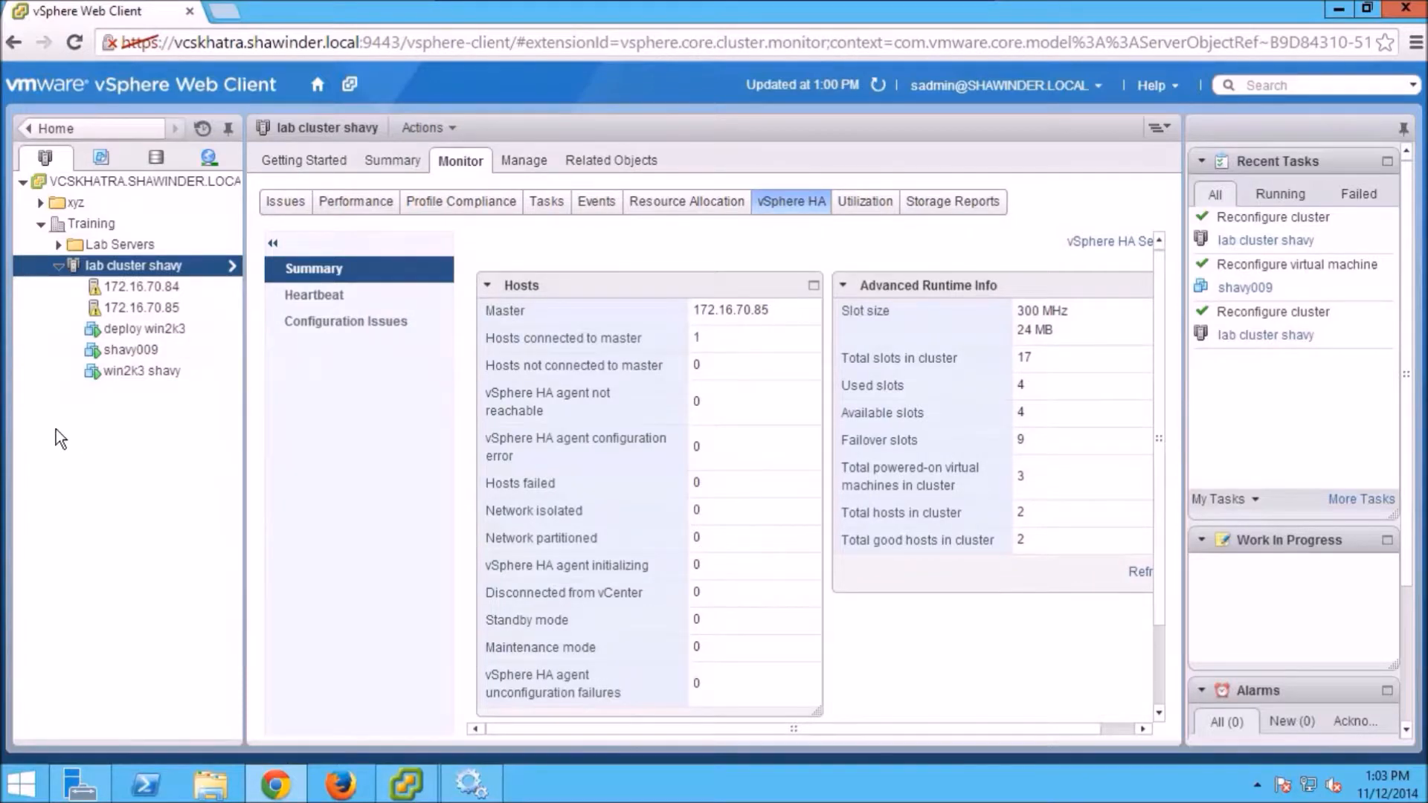
Step: Set the slot size policy of lab cluster shavy to cover all powered-on virtual machines
right_click(190, 265)
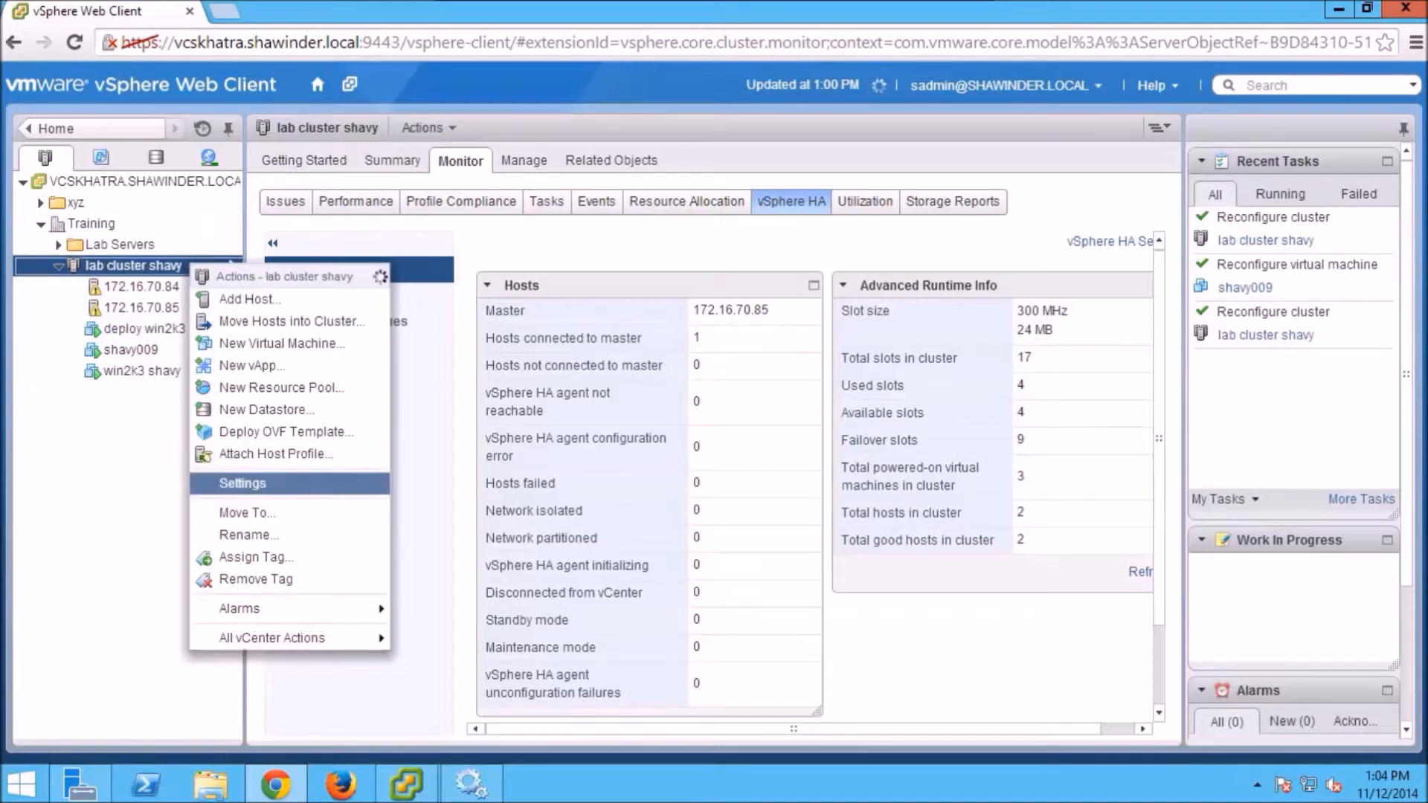
click(262, 482)
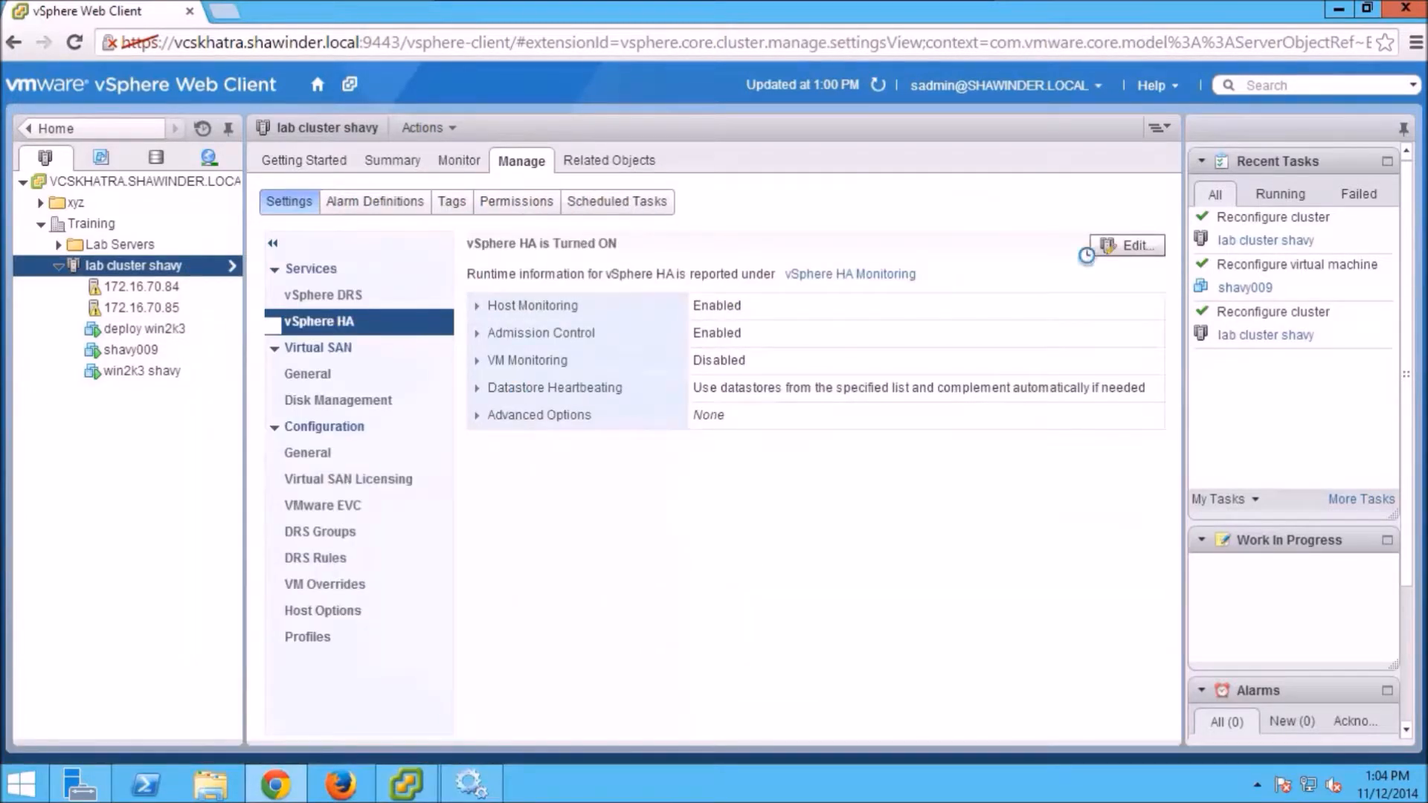
click(1127, 245)
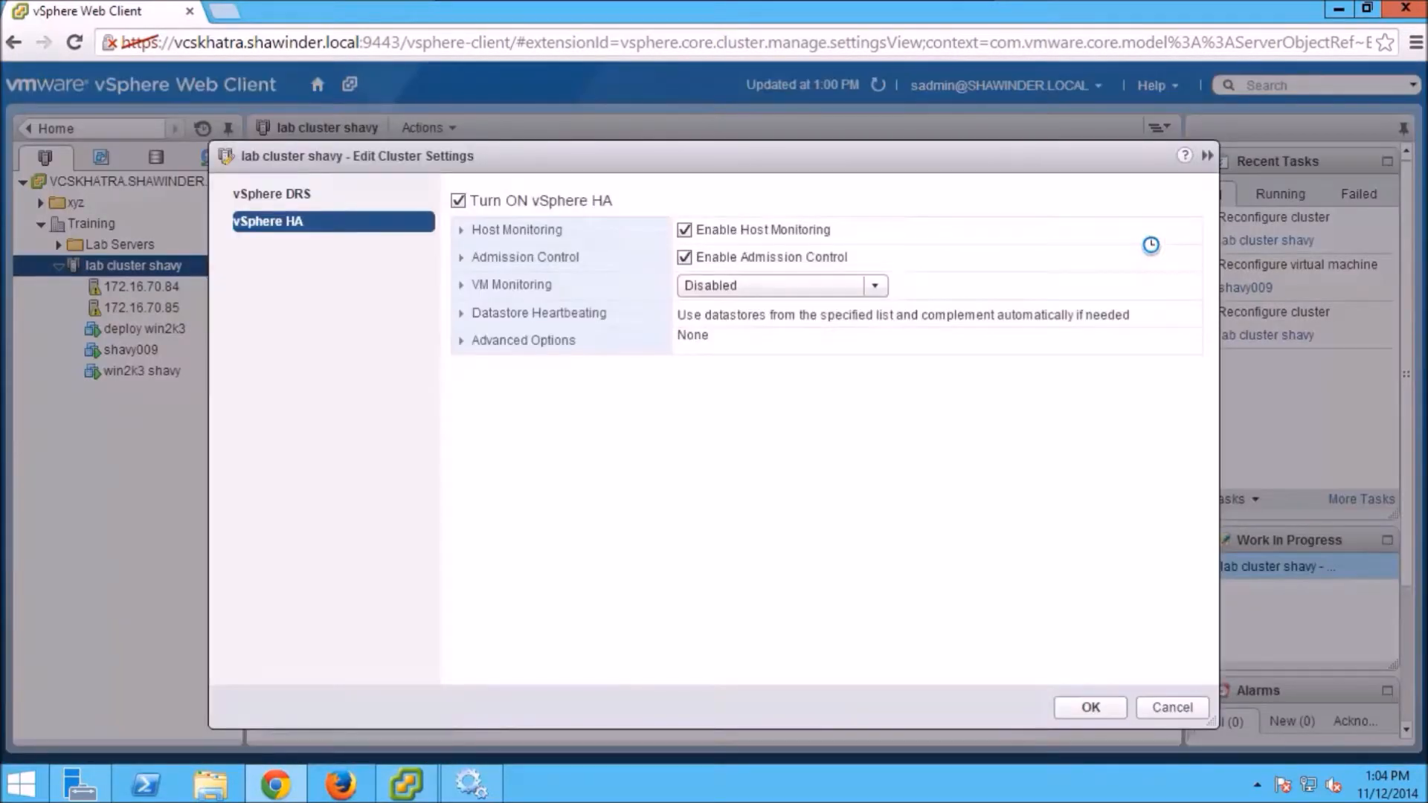
click(460, 258)
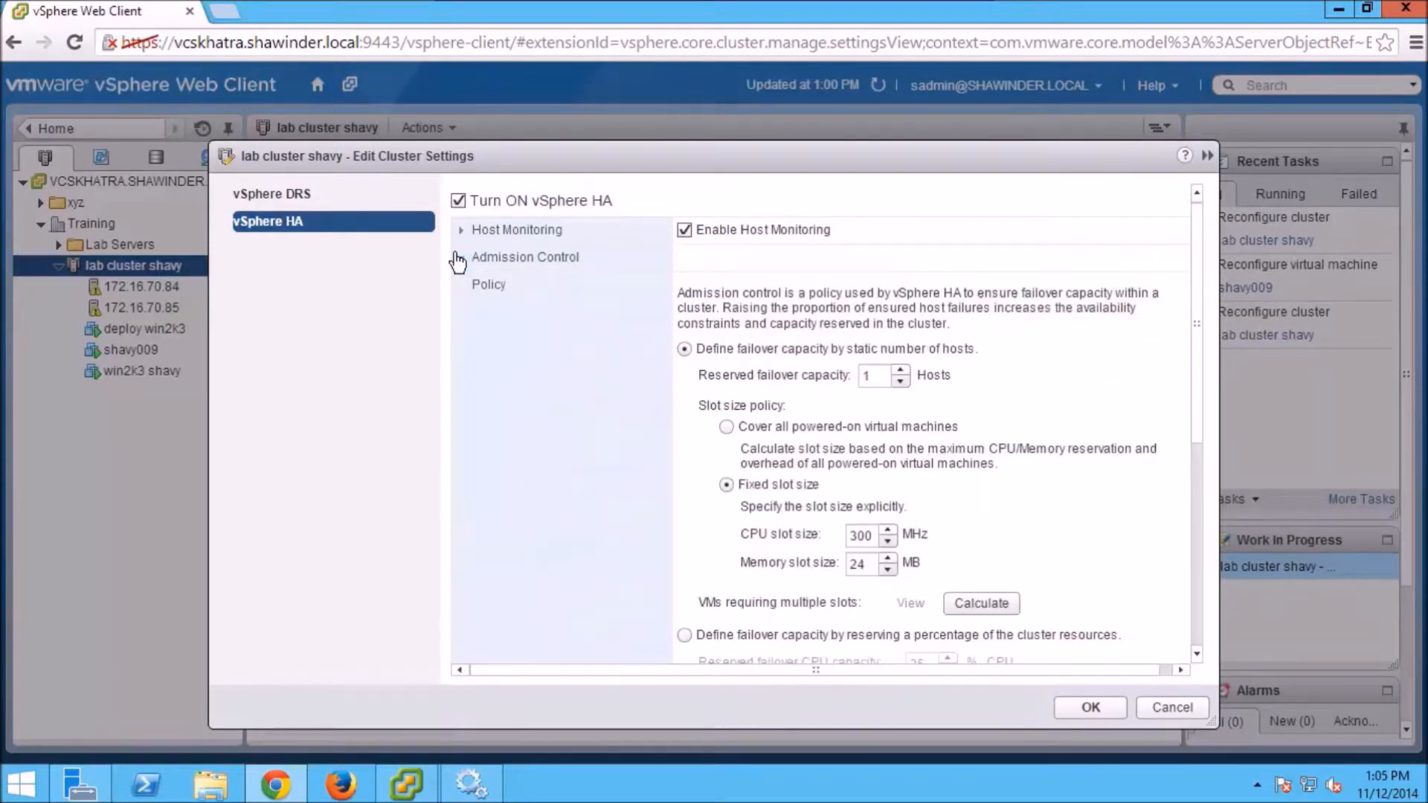
click(727, 429)
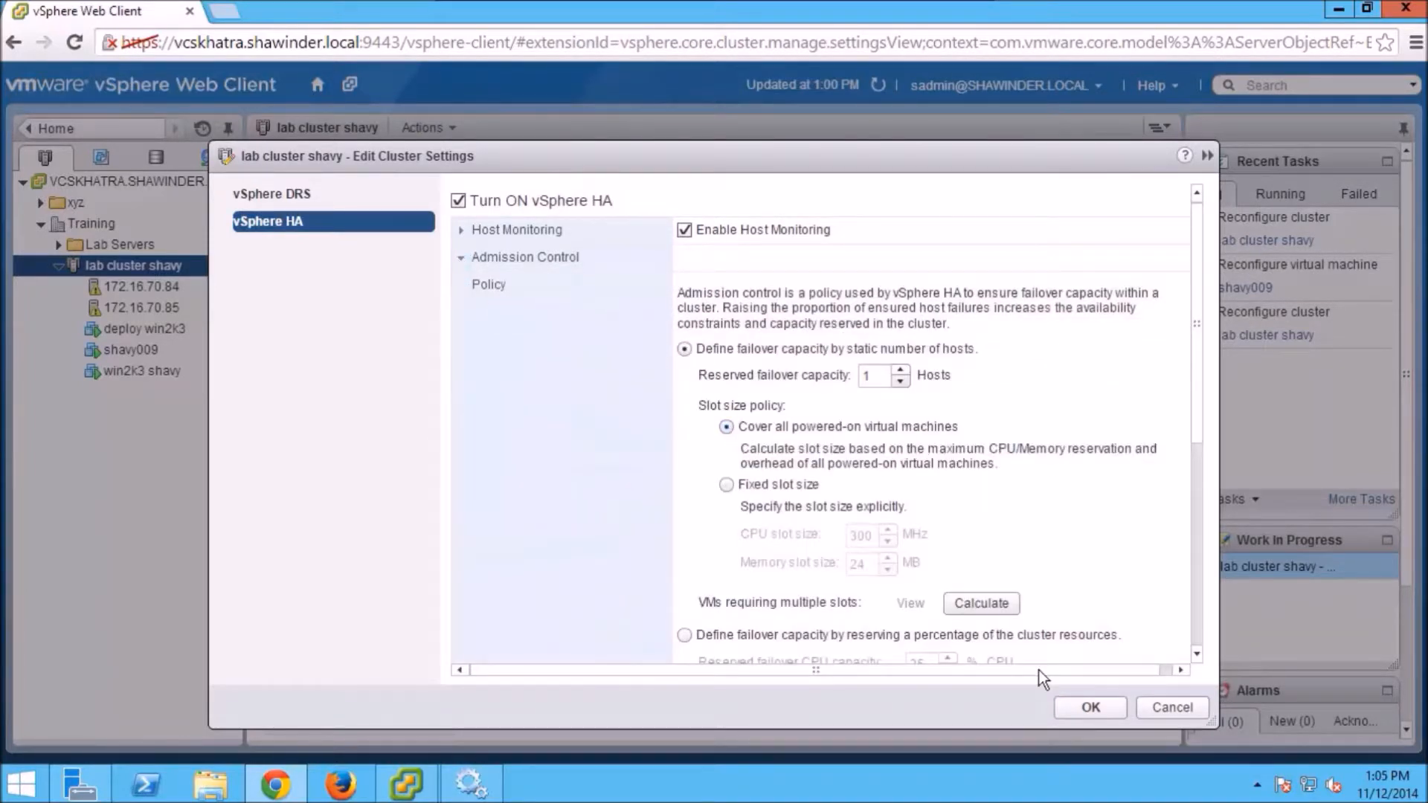
click(1091, 707)
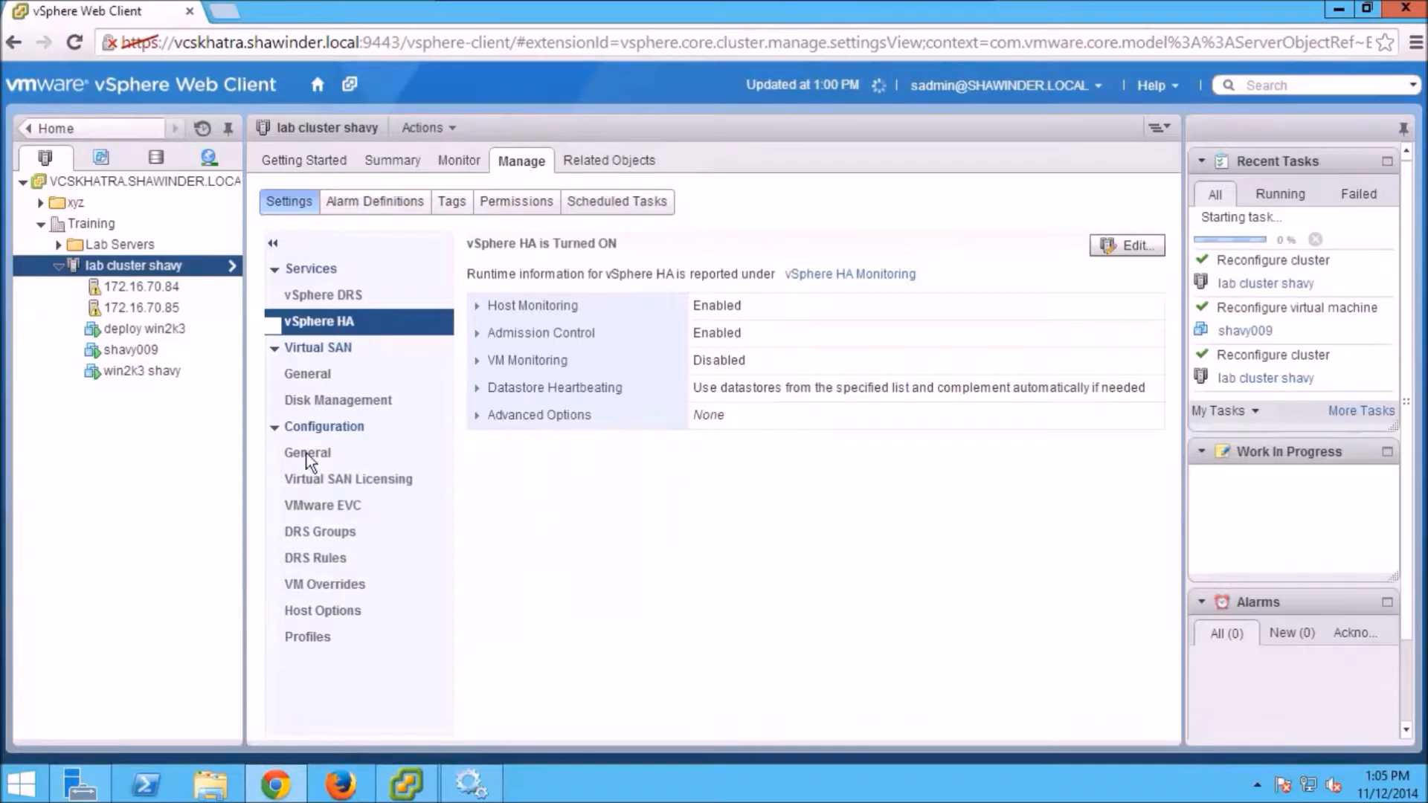
Step: Set the CPU reservation of virtual machine shavy009 to 0 MHz
right_click(131, 350)
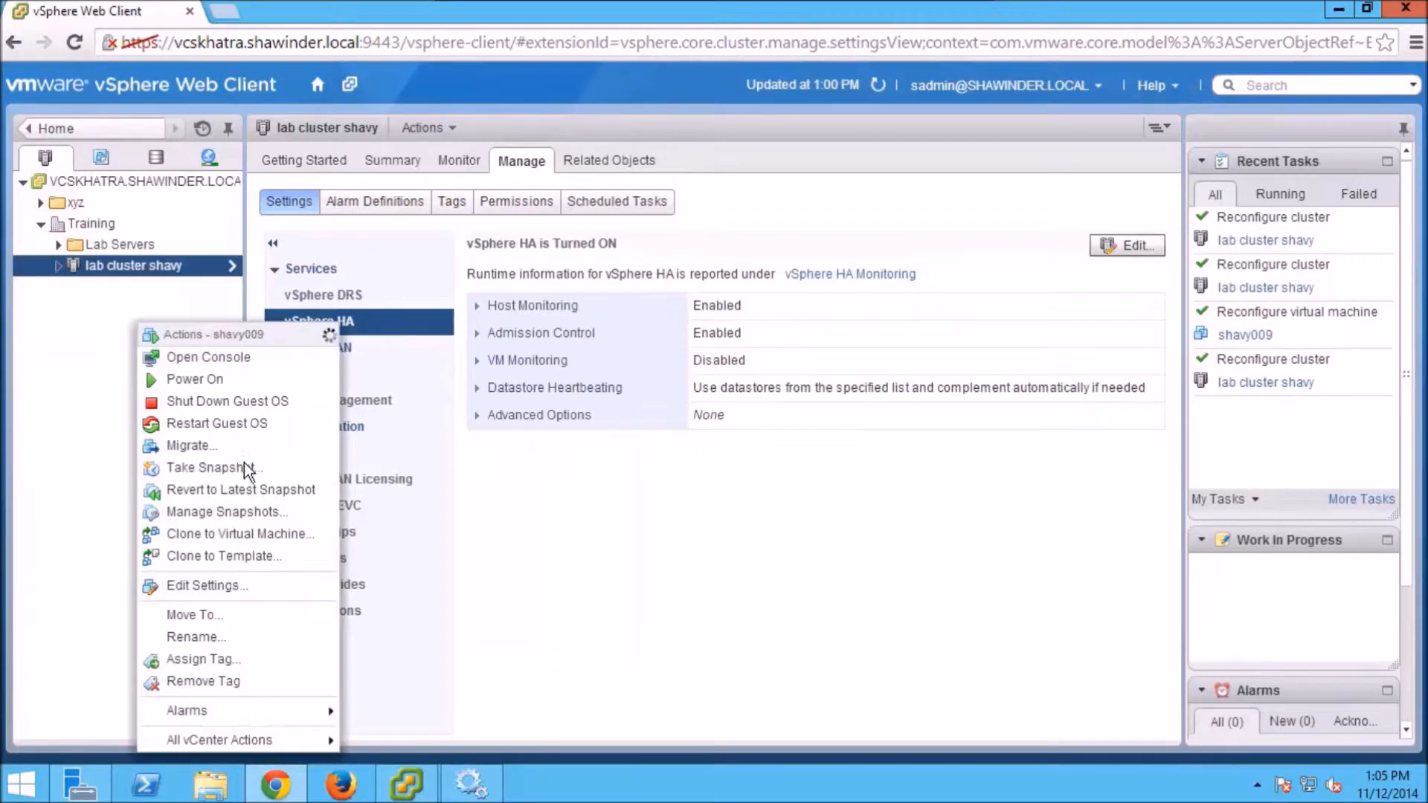
click(253, 585)
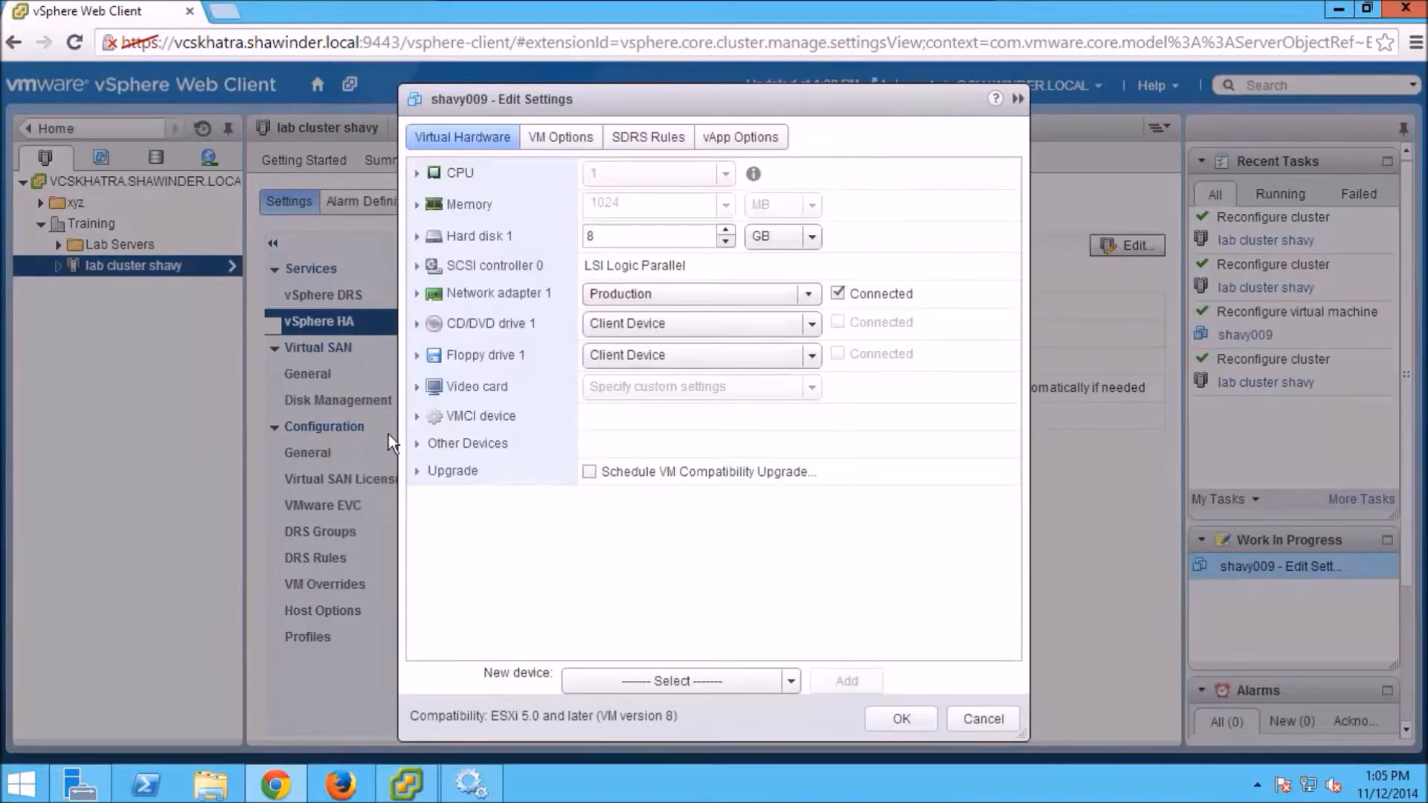
click(416, 173)
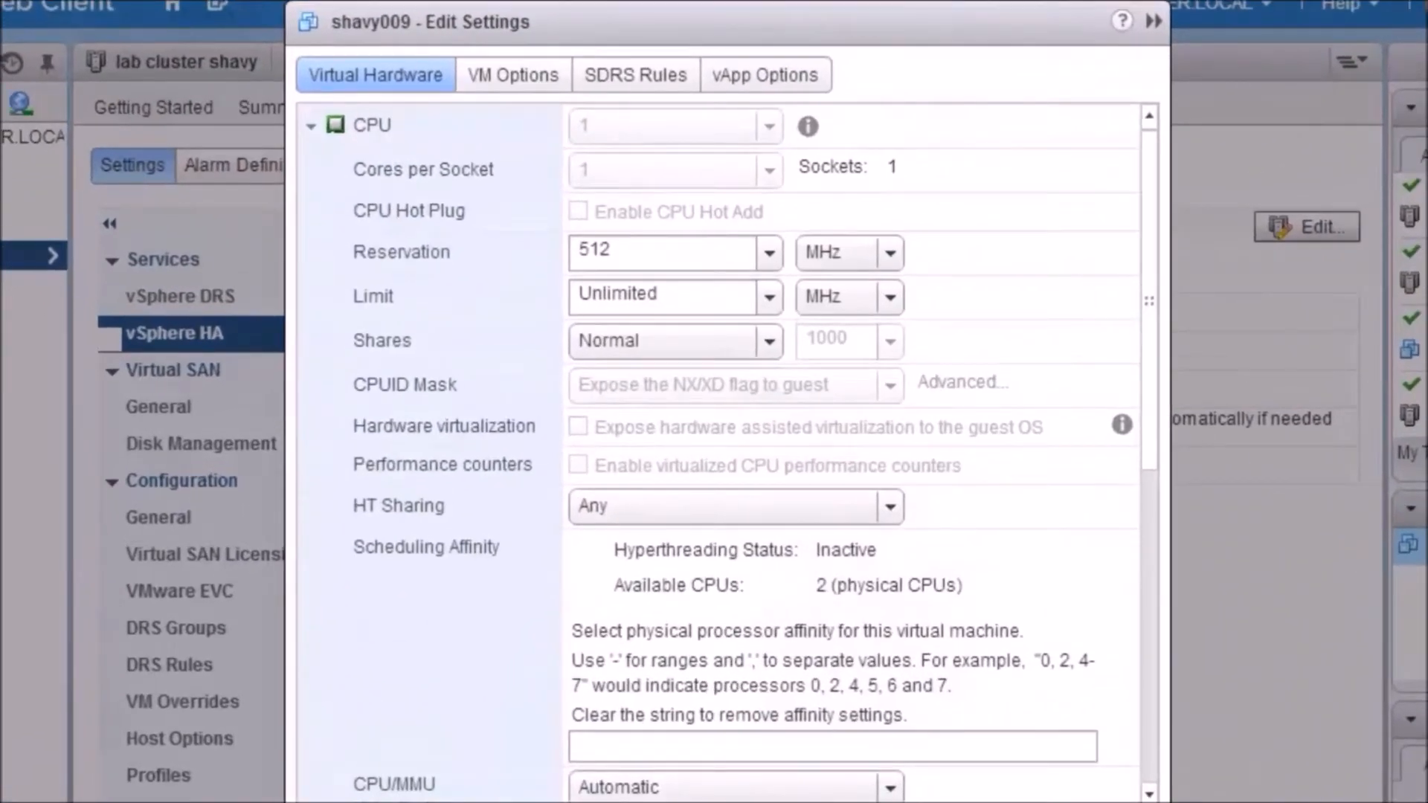
click(632, 253)
key(BackSpace)
key(BackSpace)
key(BackSpace)
text(0)
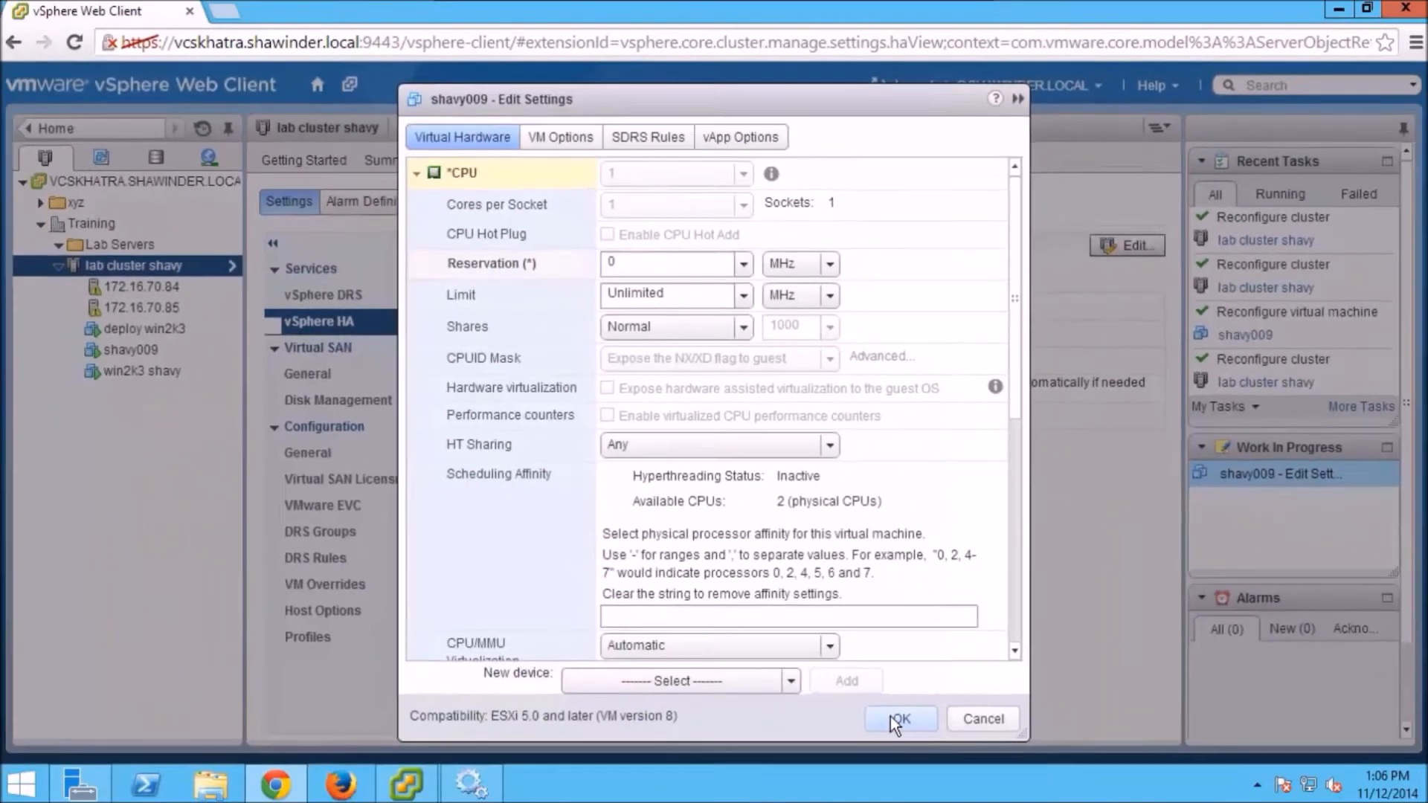
click(893, 717)
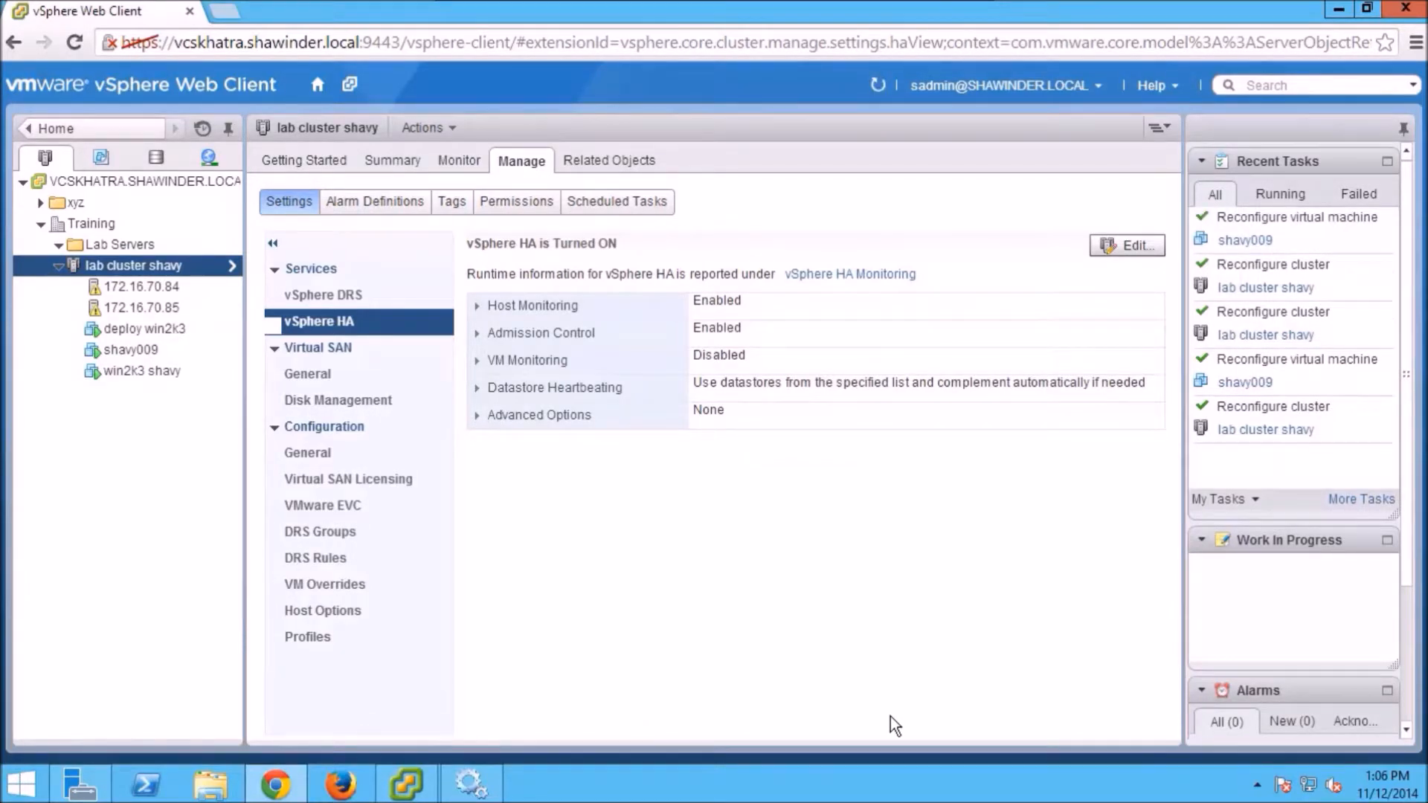
Step: Power off the deploy win2k3 virtual machine from the cluster's list of related virtual machines
click(632, 161)
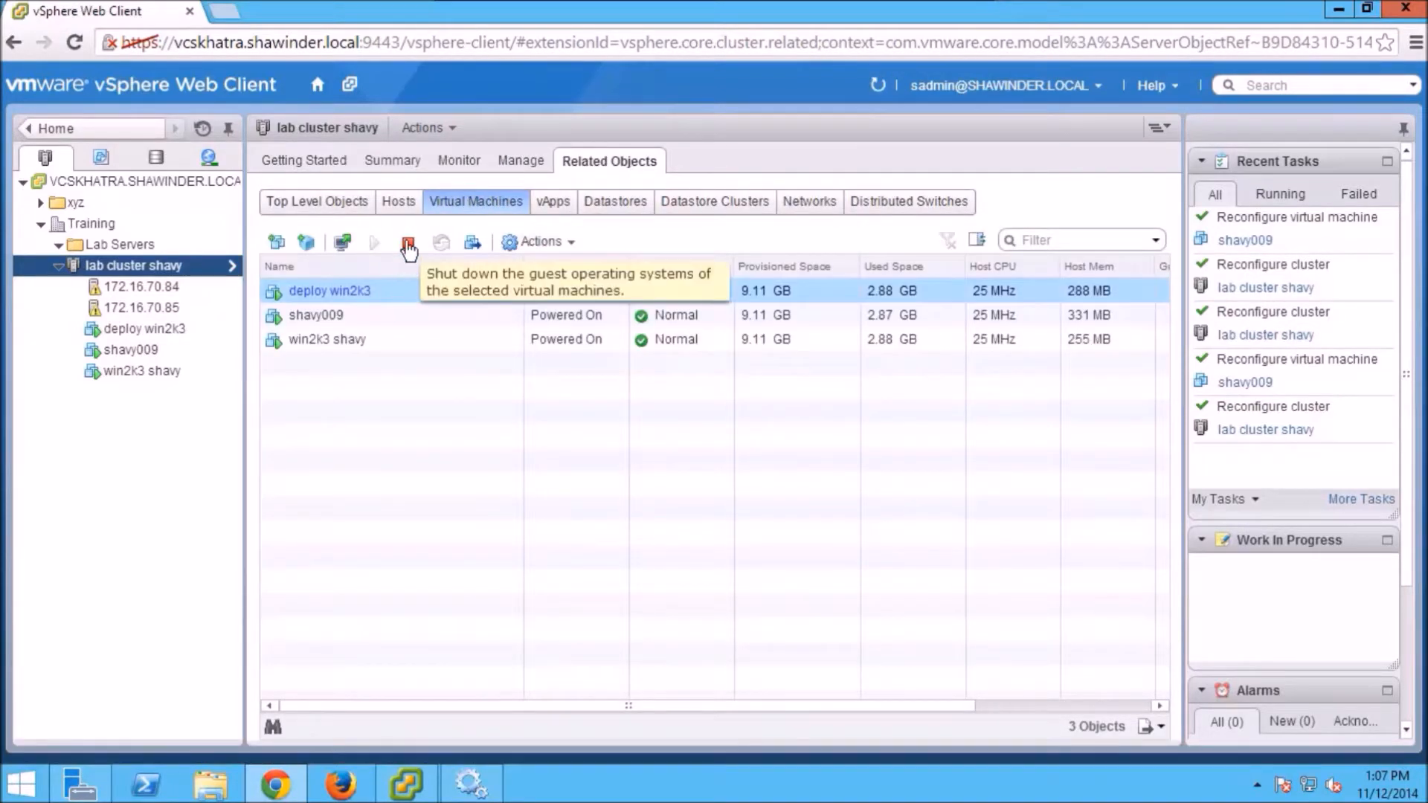
click(409, 245)
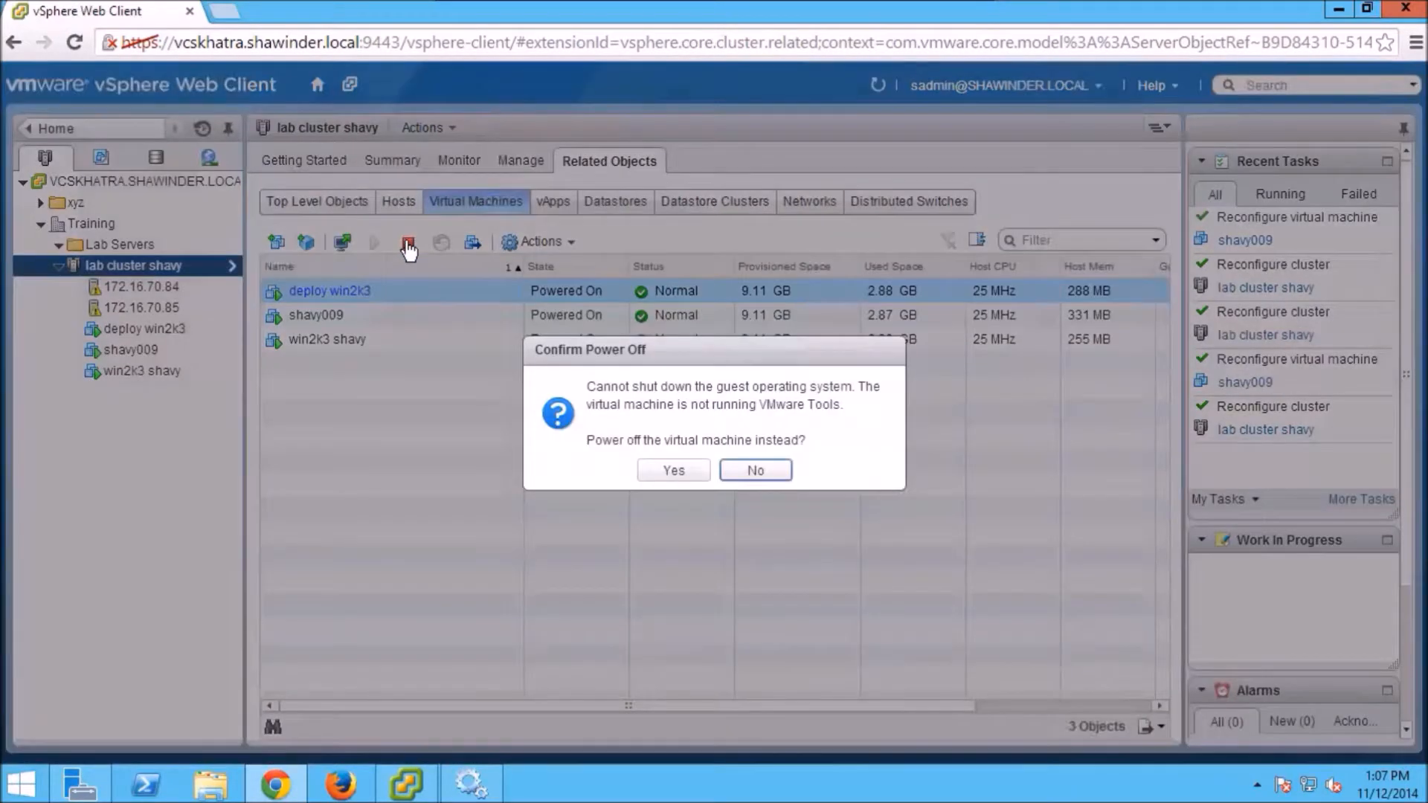
click(674, 471)
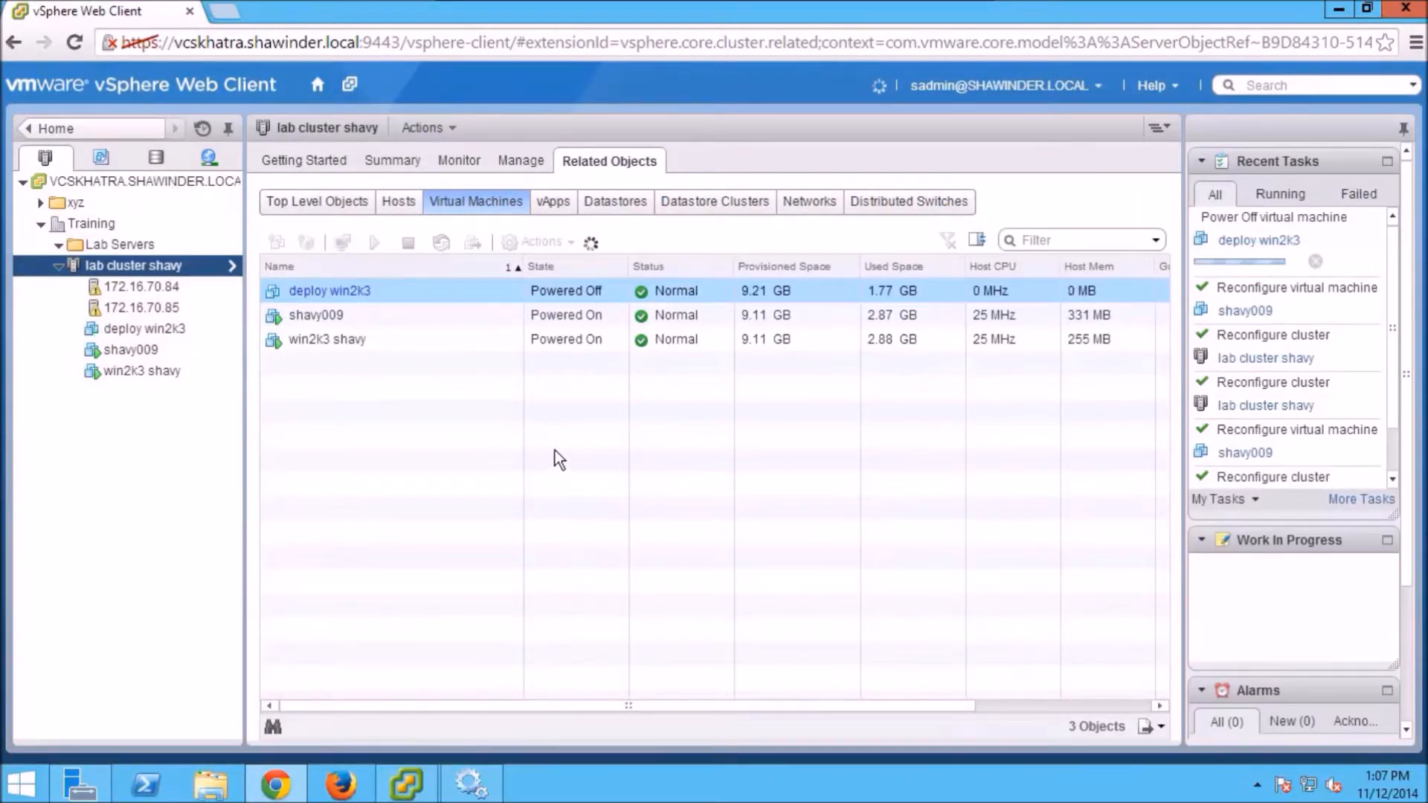
Step: Shut down the guest OS of virtual machines shavy009 and win2k3 shavy, and refresh the cluster's virtual machine list
click(478, 315)
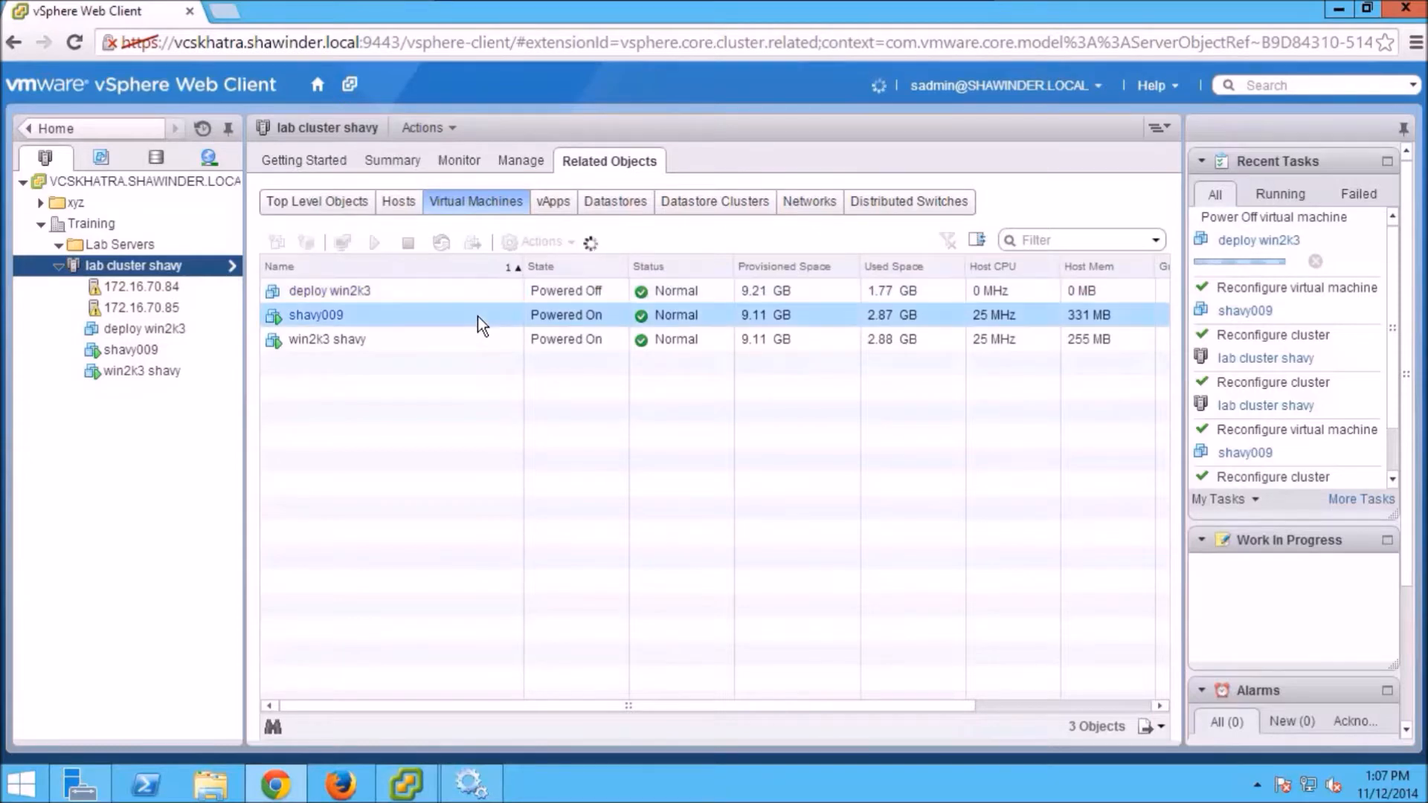
click(878, 84)
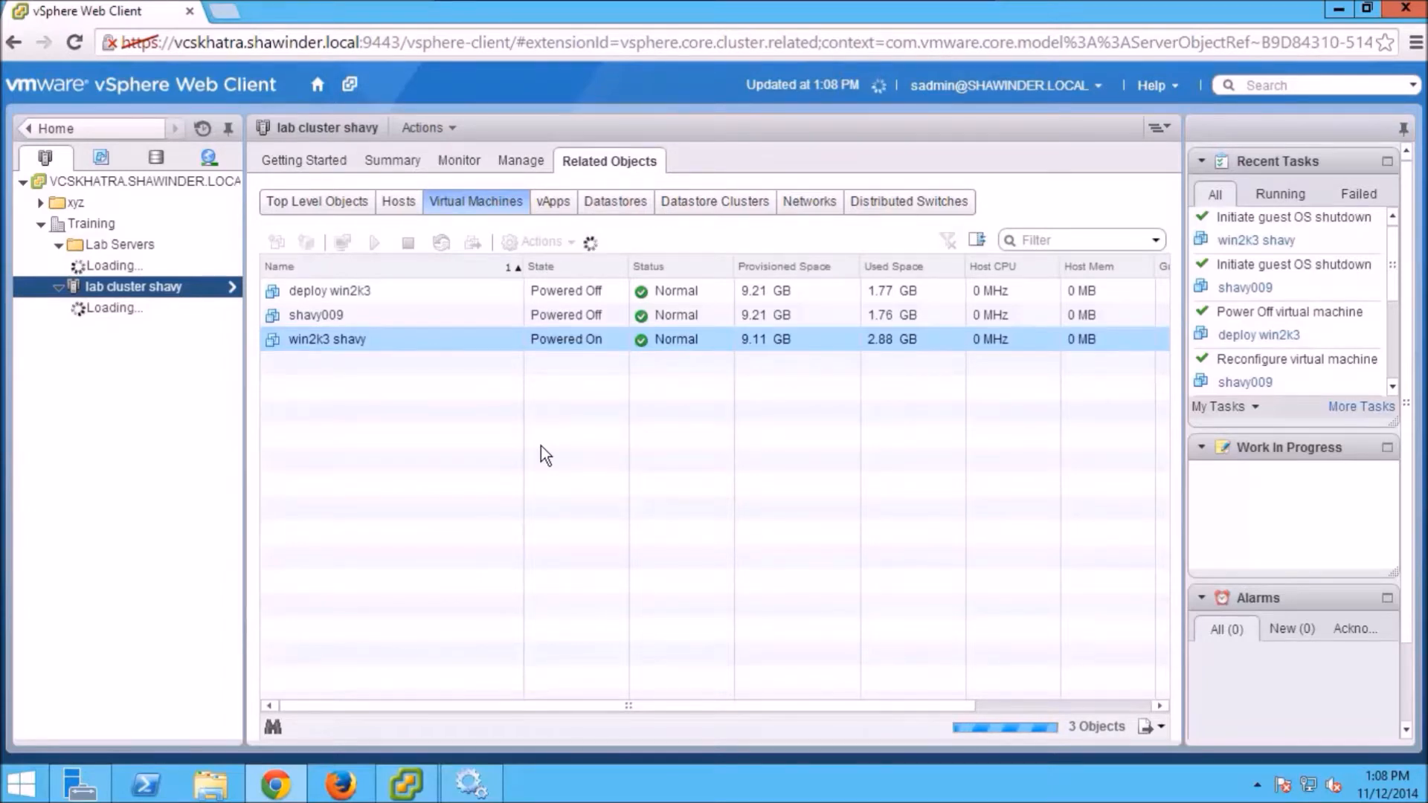
Step: Compare the CPU and memory capacity in the summaries of lab cluster shavy and hosts 172.16.70.84 and 172.16.70.85
click(388, 160)
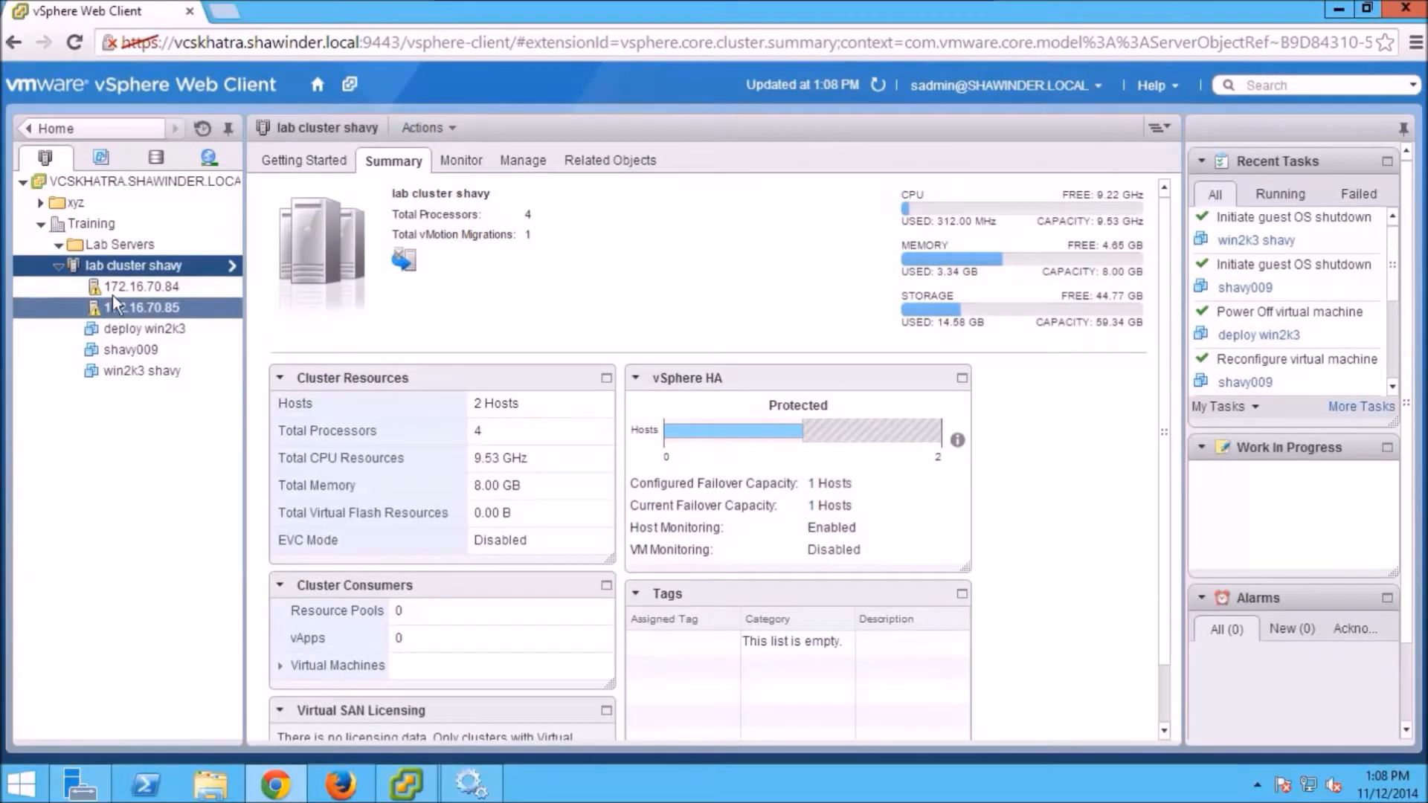
click(113, 288)
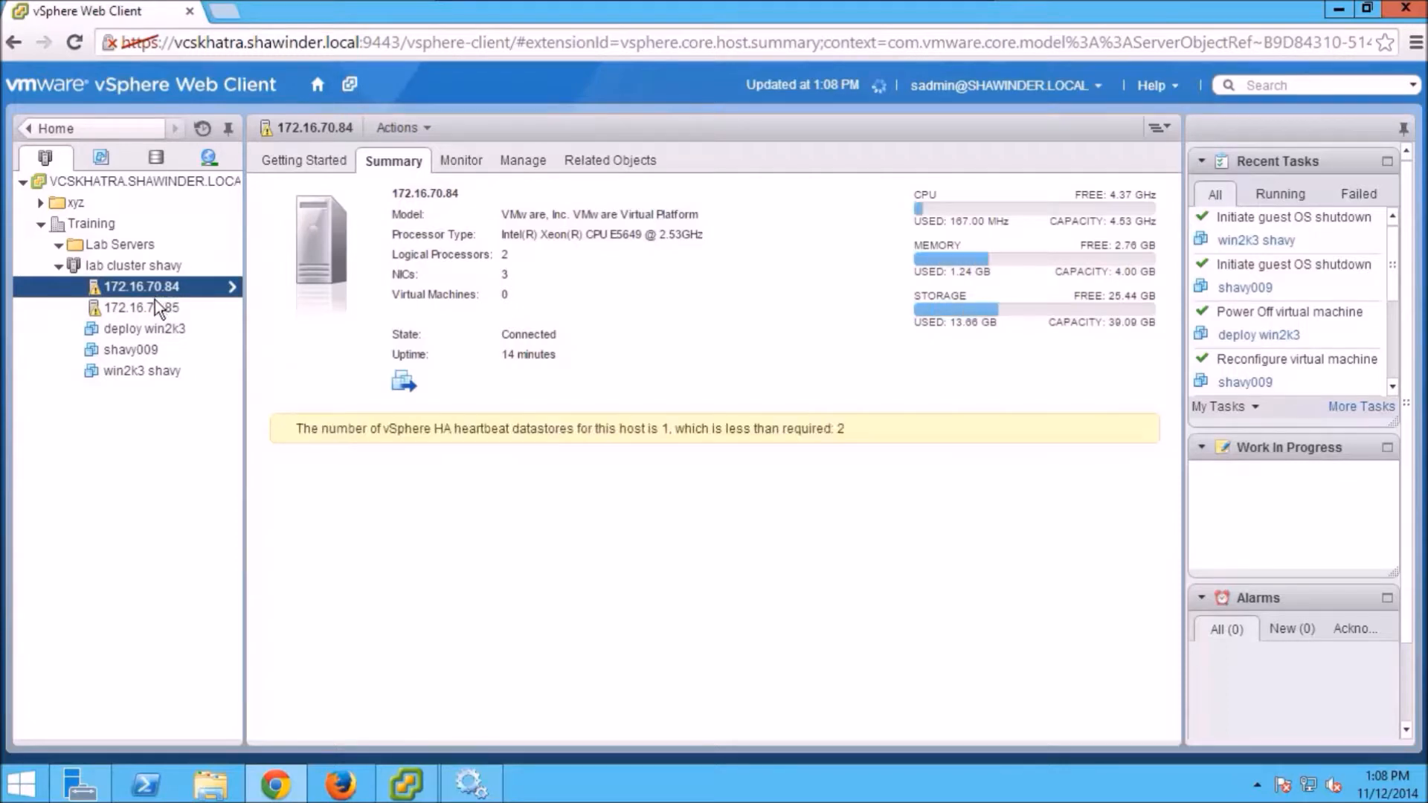
click(154, 307)
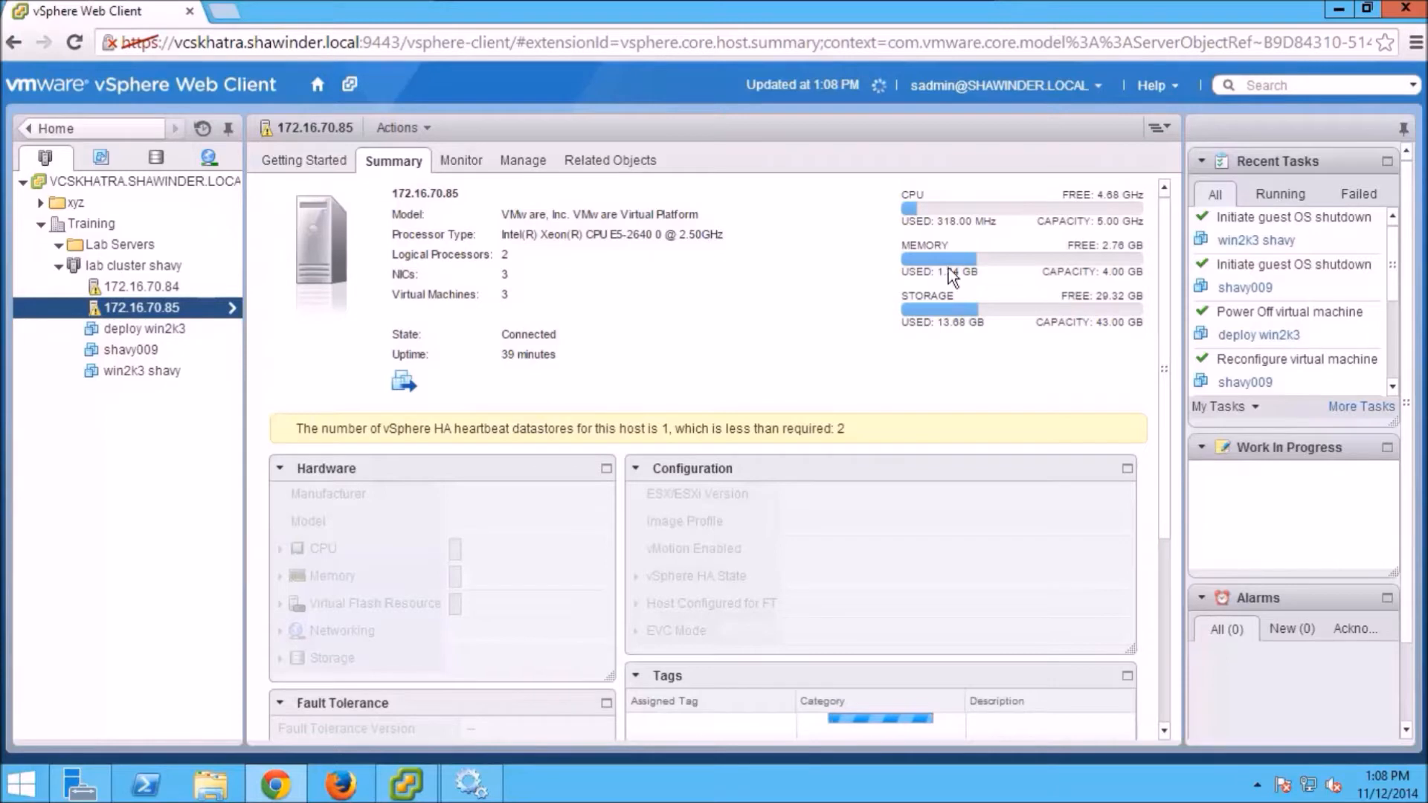
click(148, 266)
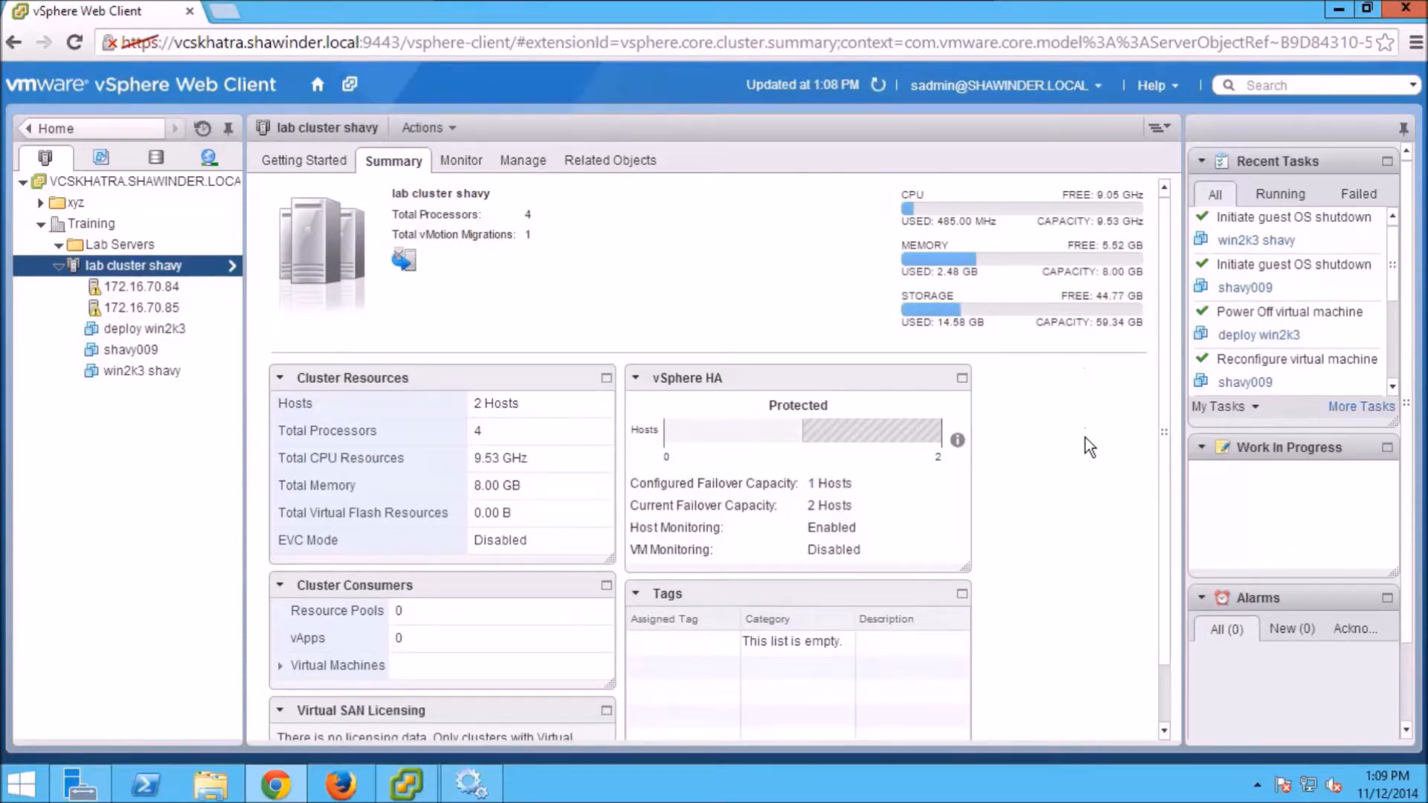
click(181, 304)
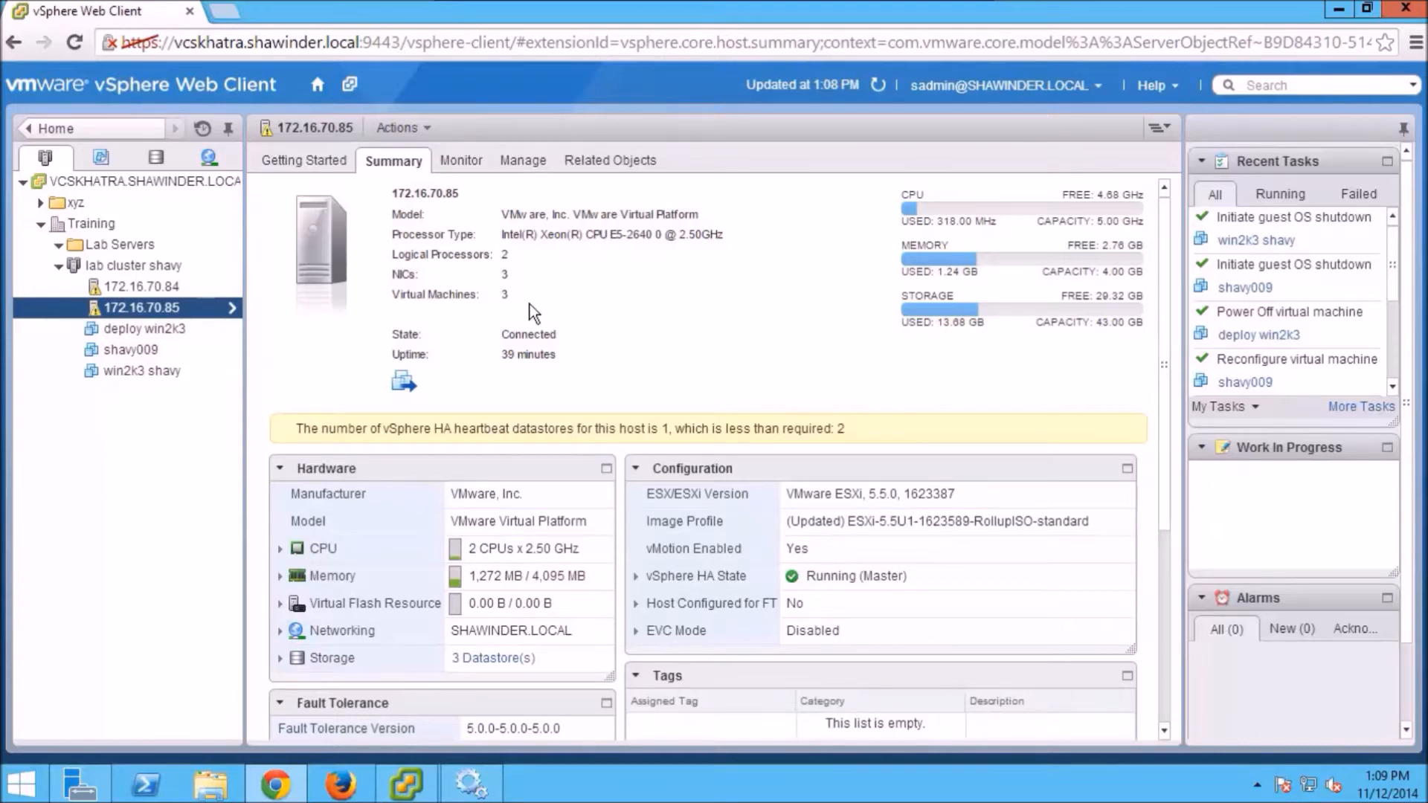
Step: Set the memory reservation of virtual machine deploy win2k3 to 384 MB from lab cluster shavy's memory resource allocation
click(158, 265)
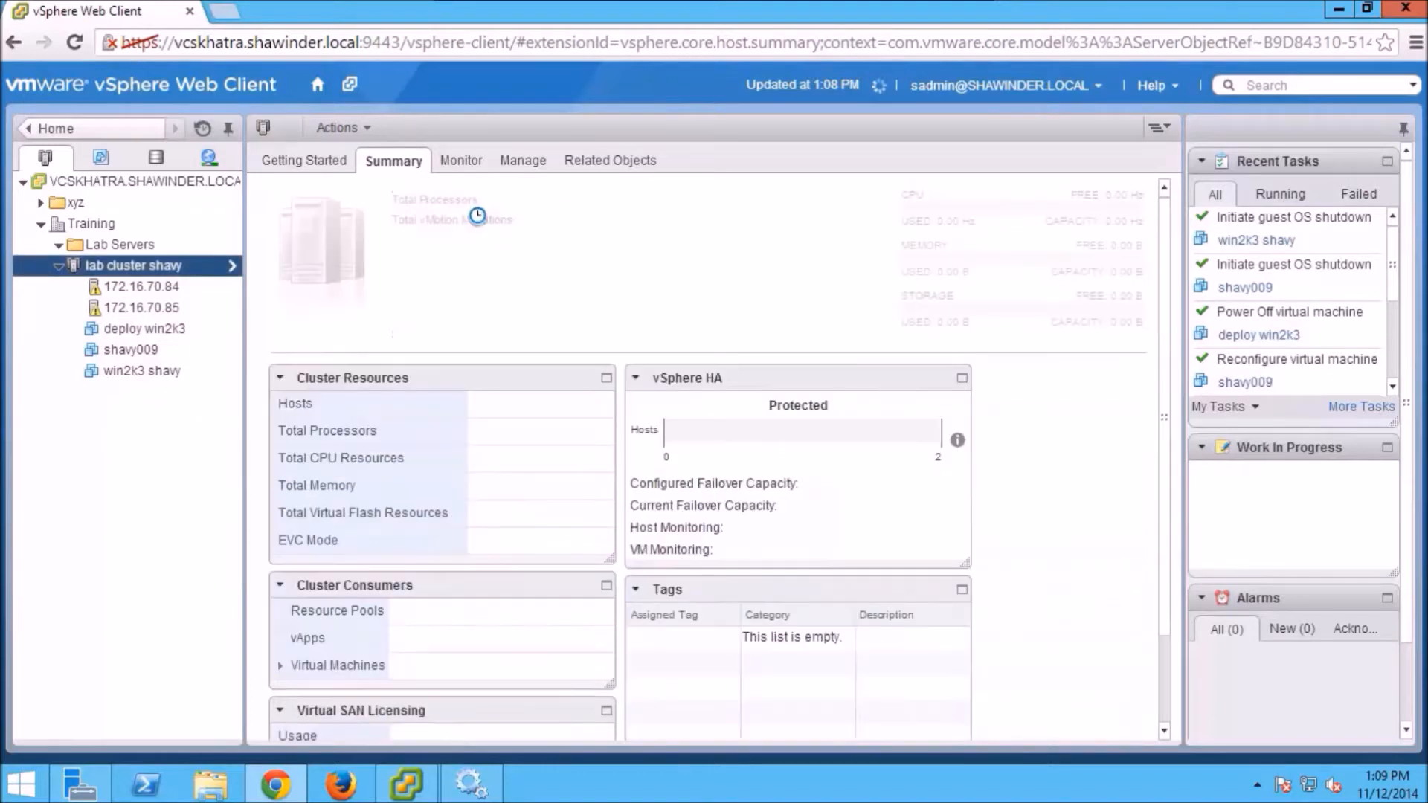
click(461, 161)
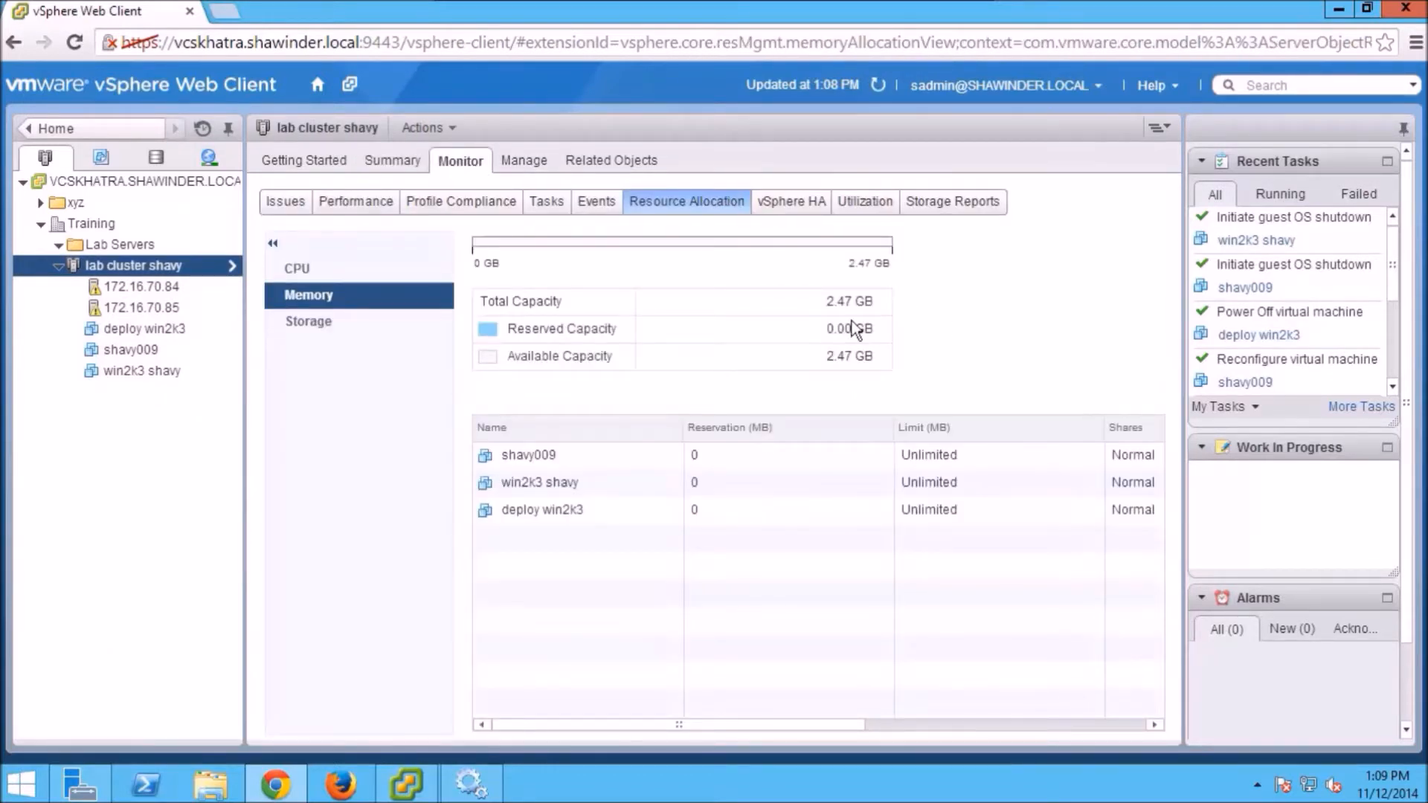
mouse_move(877, 269)
right_click(606, 511)
mouse_move(693, 497)
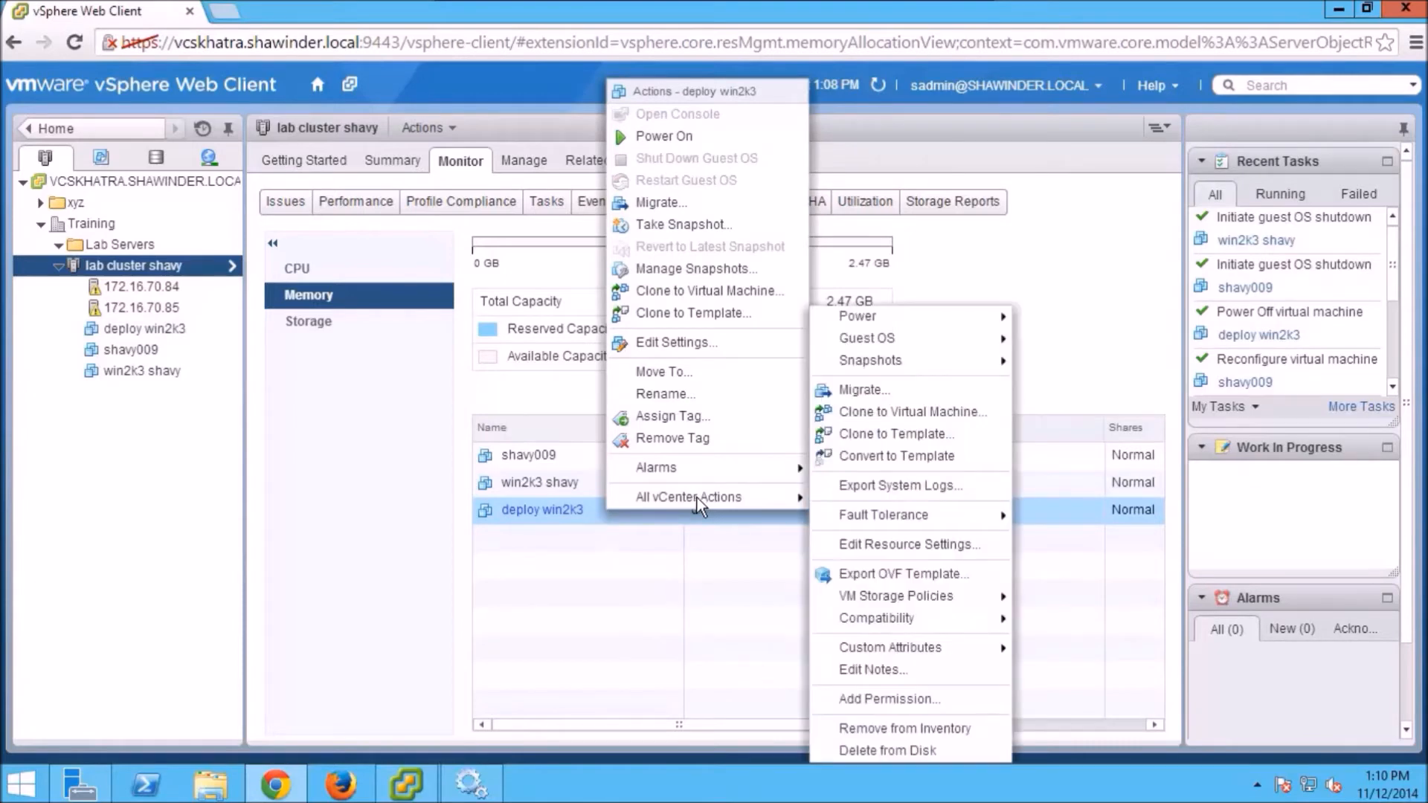
click(939, 544)
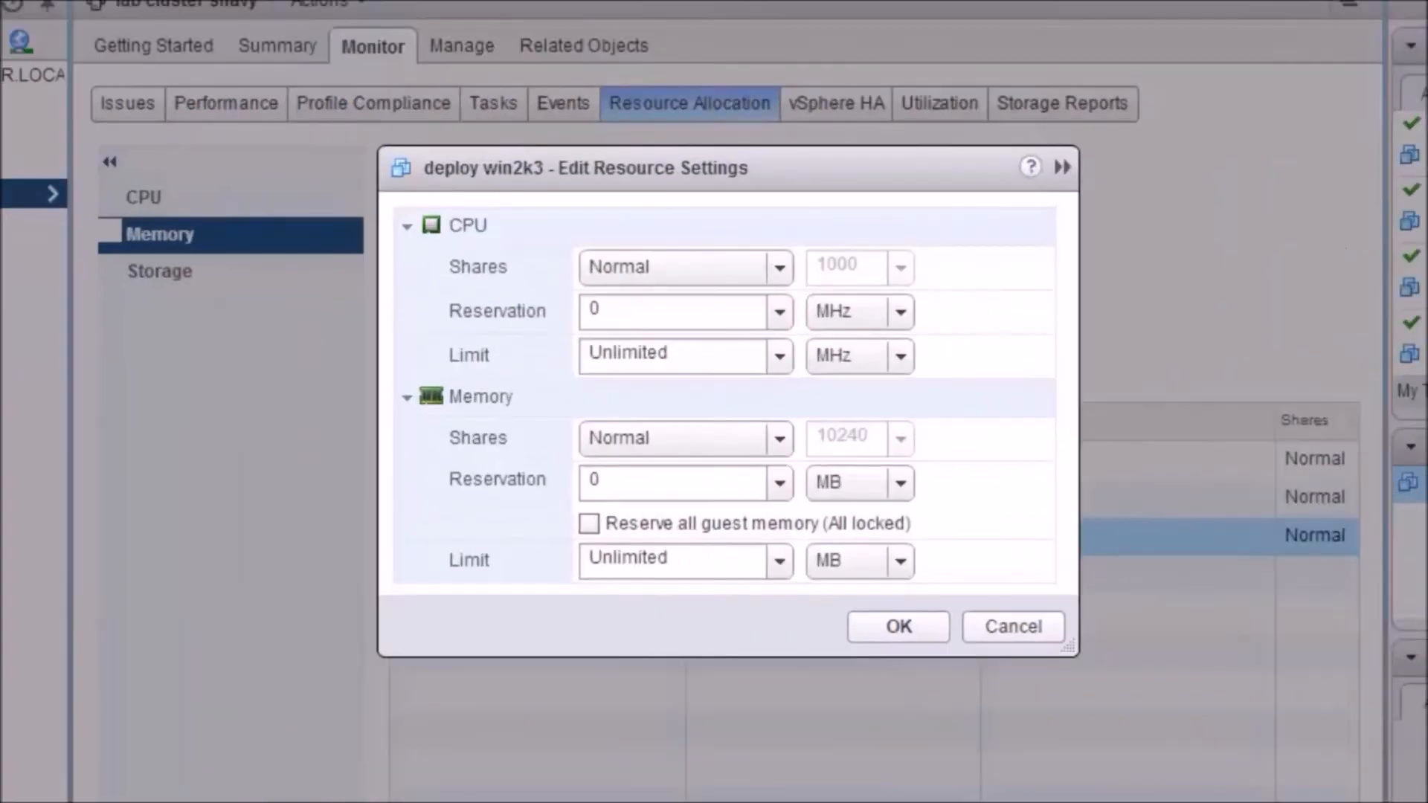
click(713, 483)
key(BackSpace)
text(384)
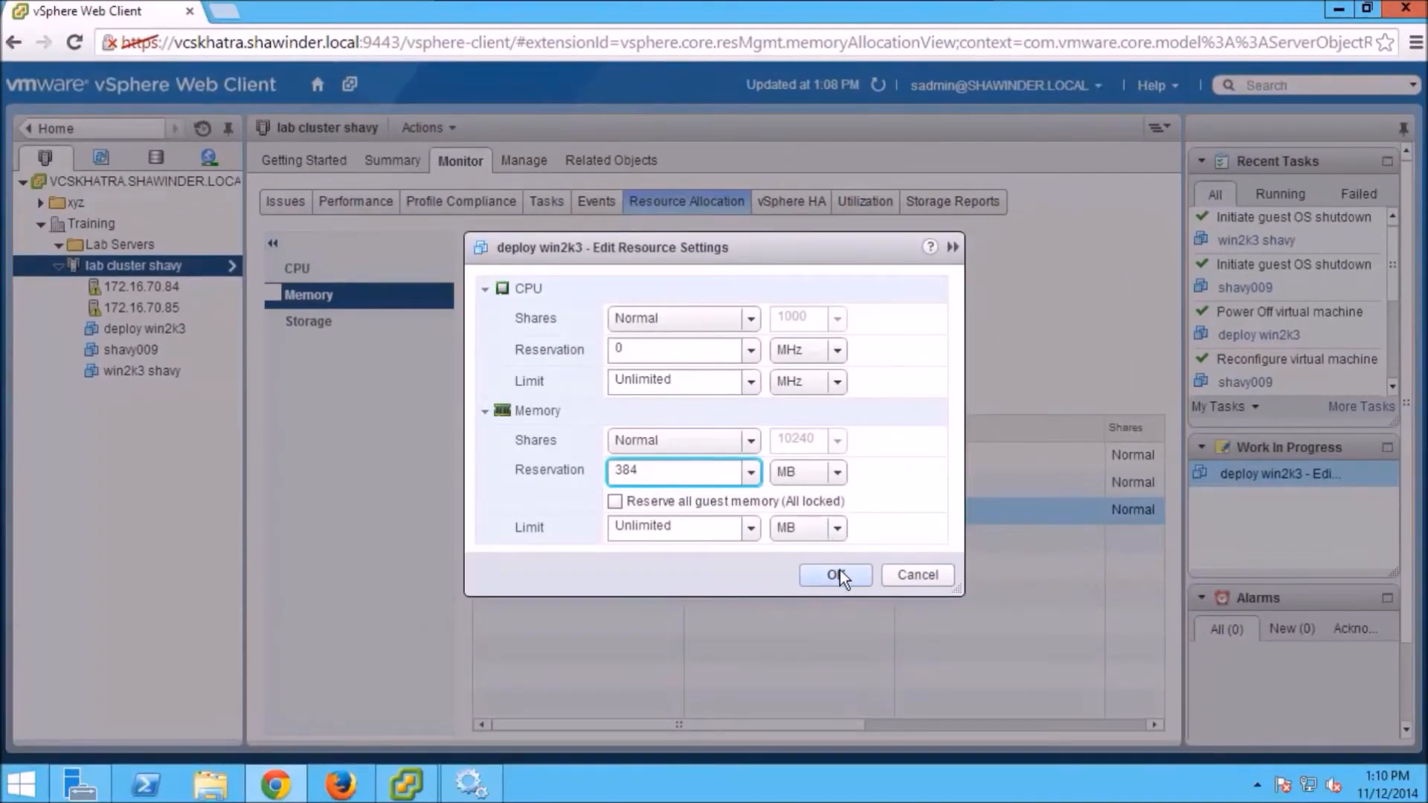
click(839, 574)
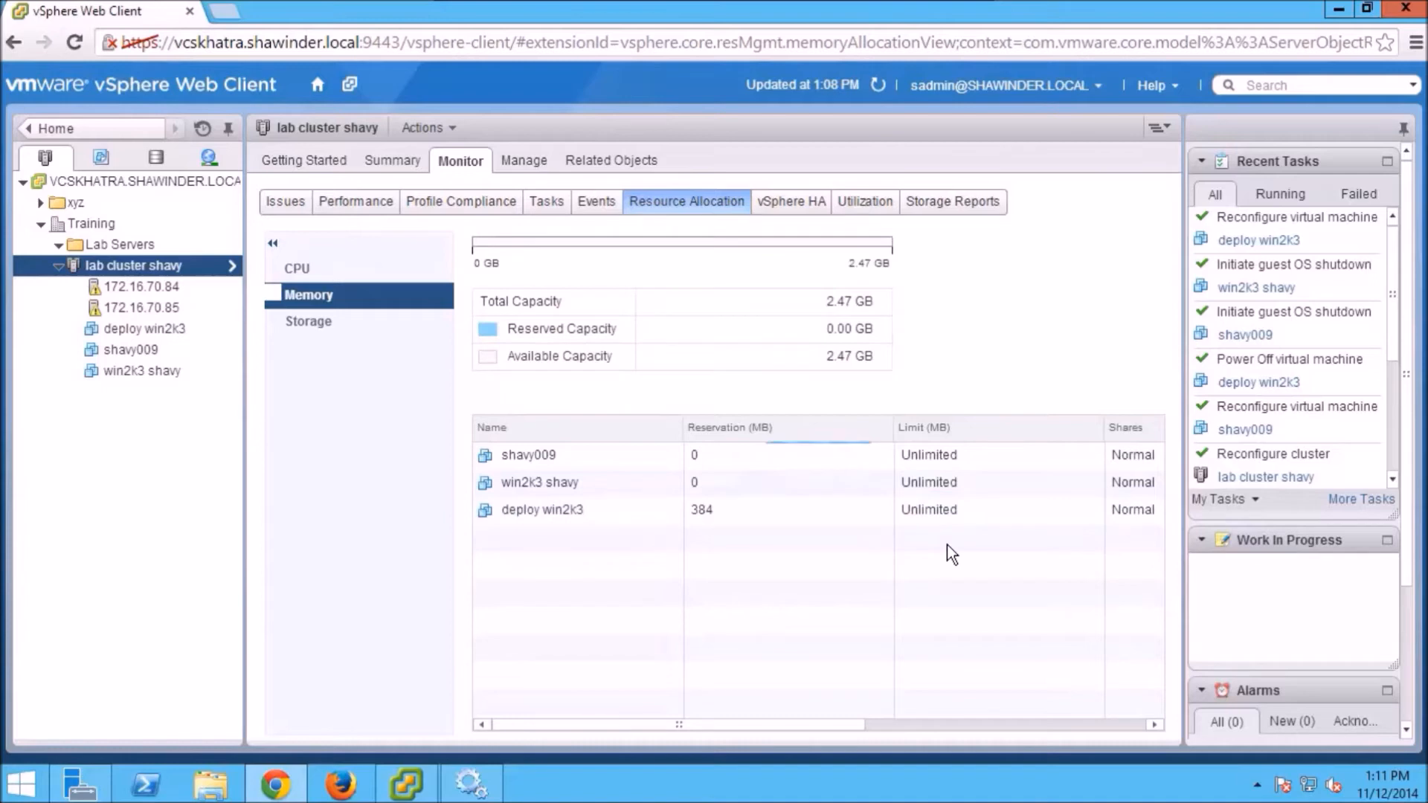
Step: Power on deploy win2k3 and refresh the cluster's vSphere HA advanced runtime info to check the slot size
click(791, 206)
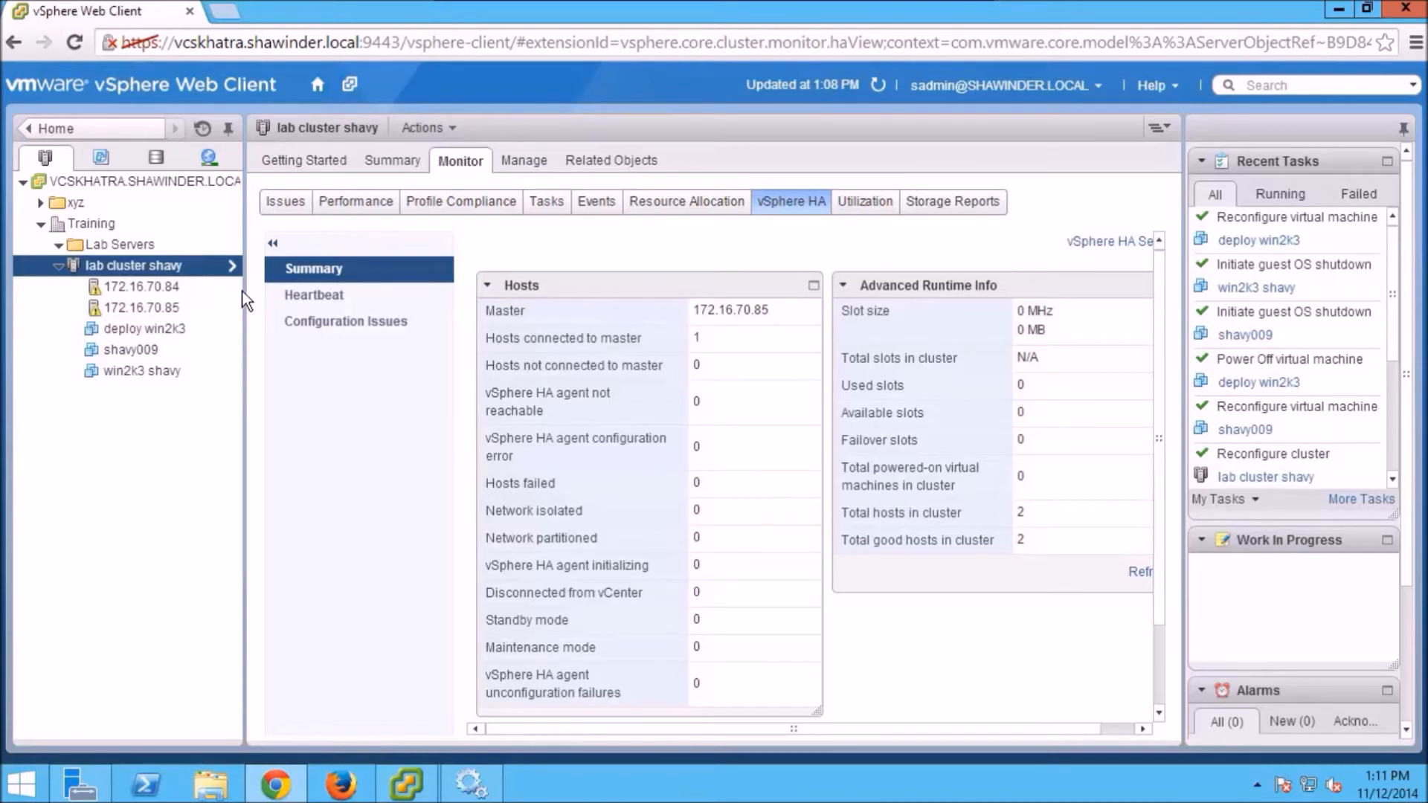
right_click(191, 330)
click(253, 388)
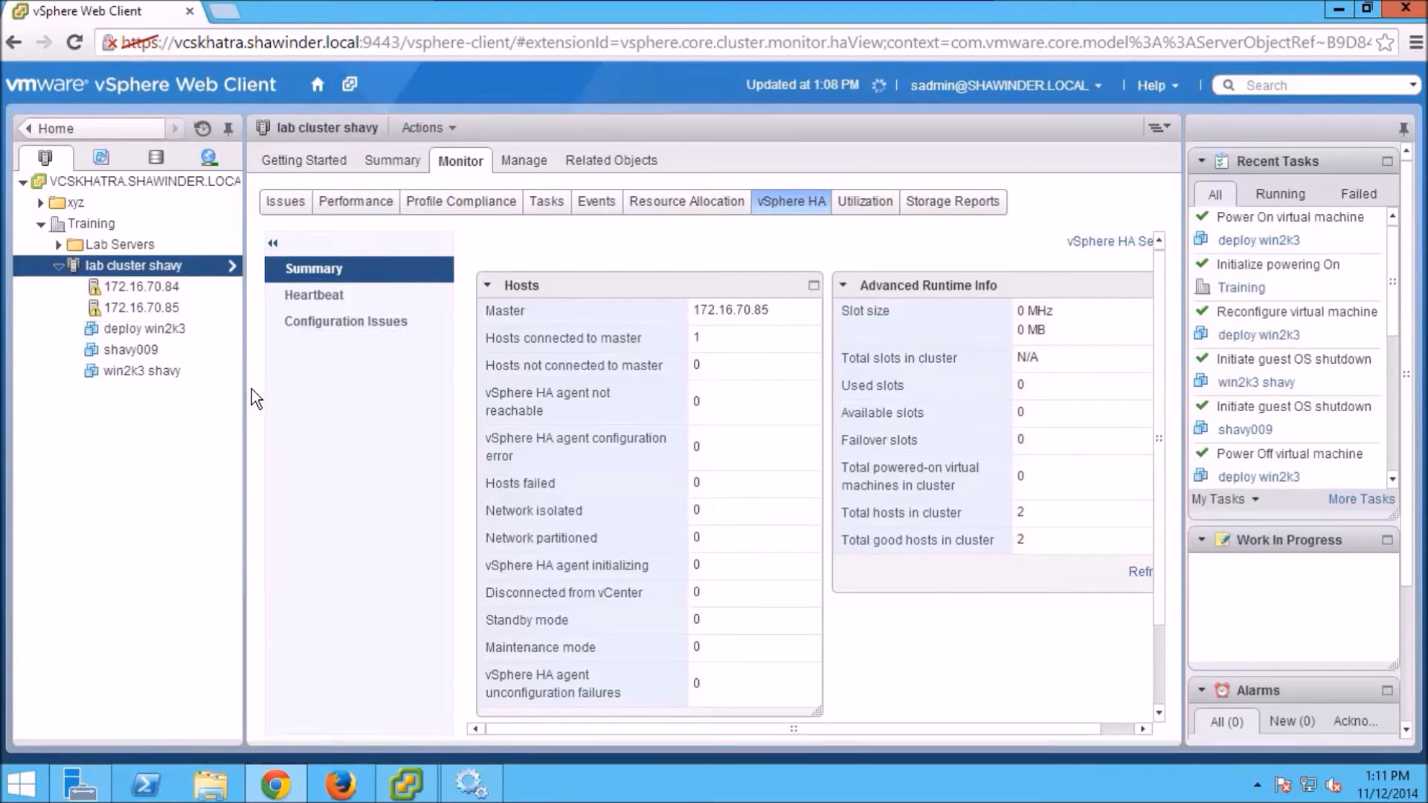
click(878, 85)
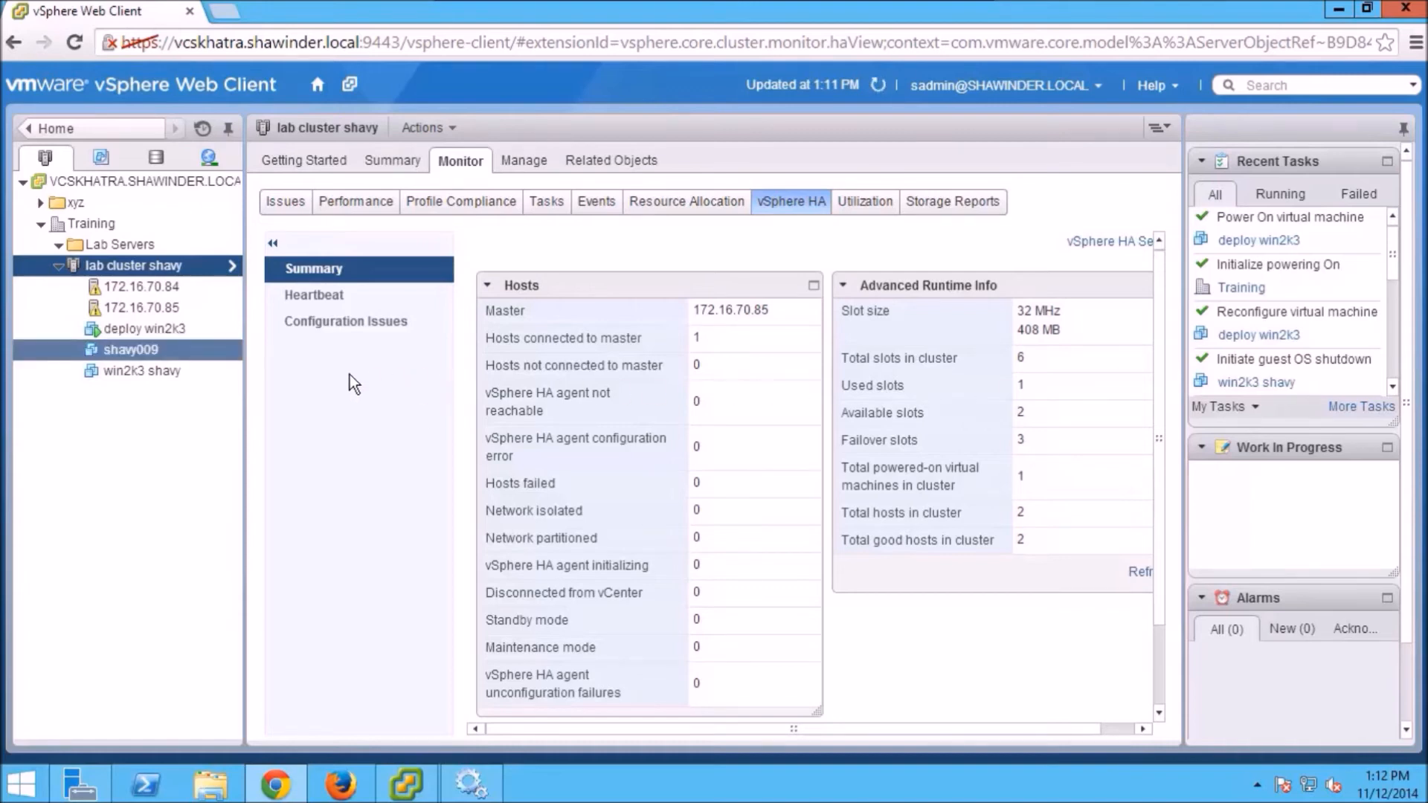
Step: Power on virtual machines shavy009 and win2k3 shavy in lab cluster shavy
right_click(176, 354)
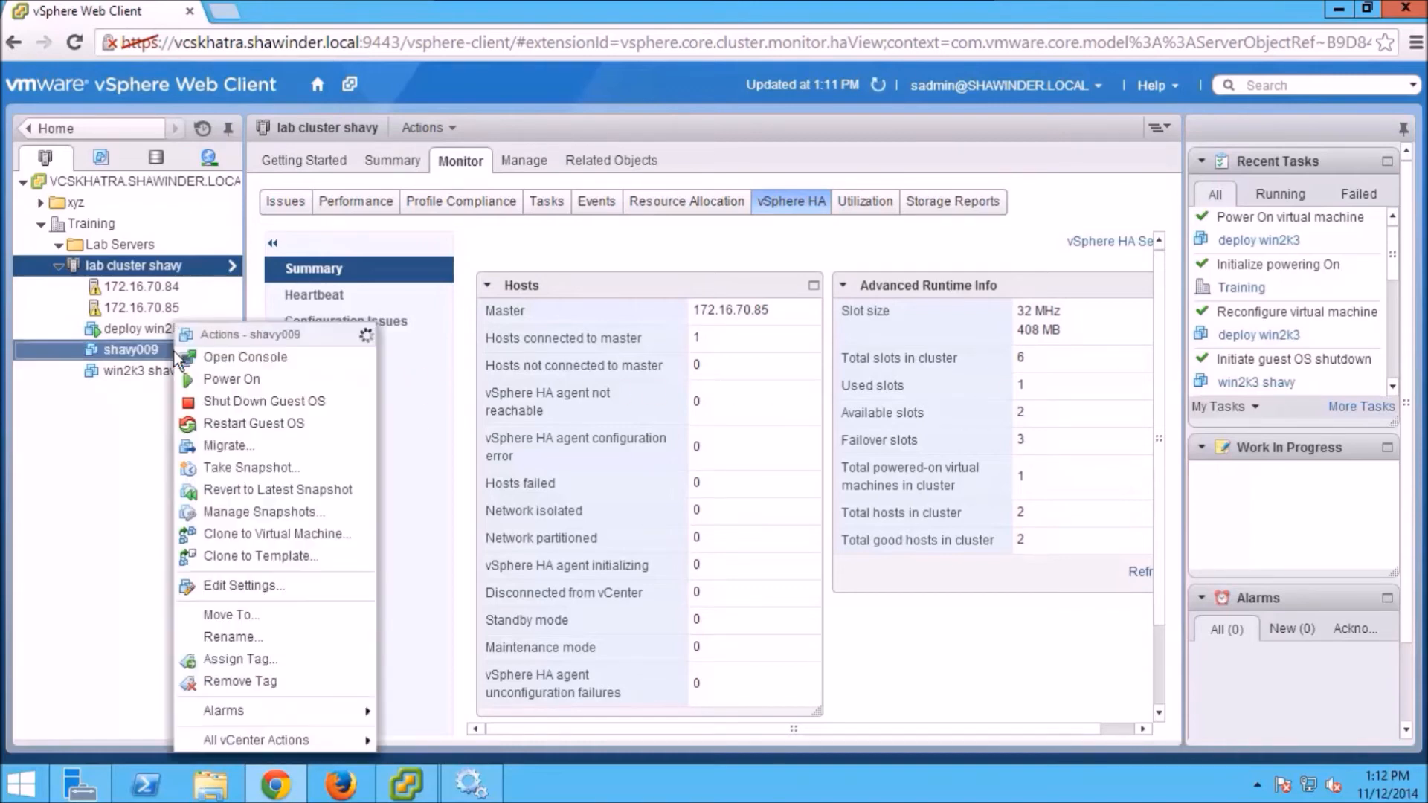
click(274, 379)
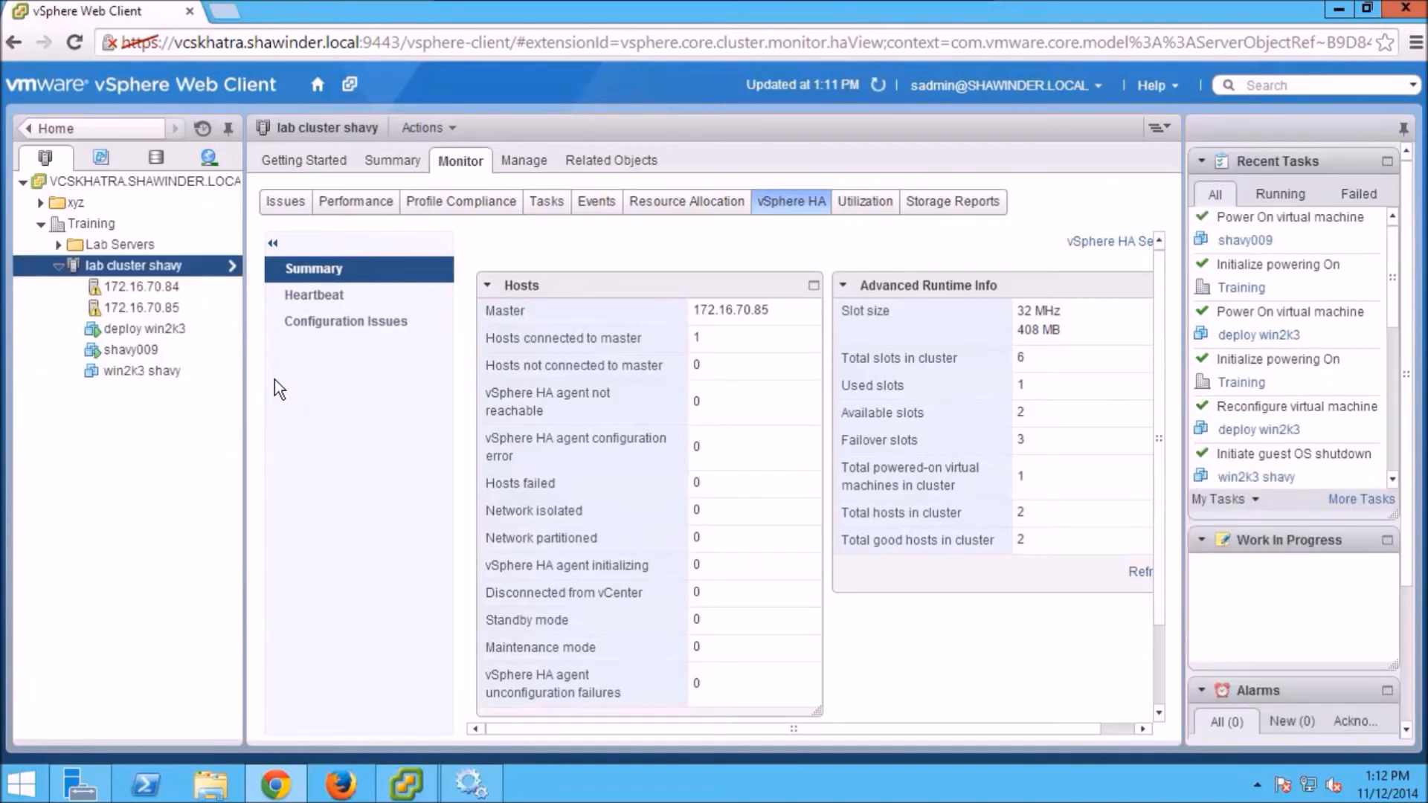
right_click(189, 371)
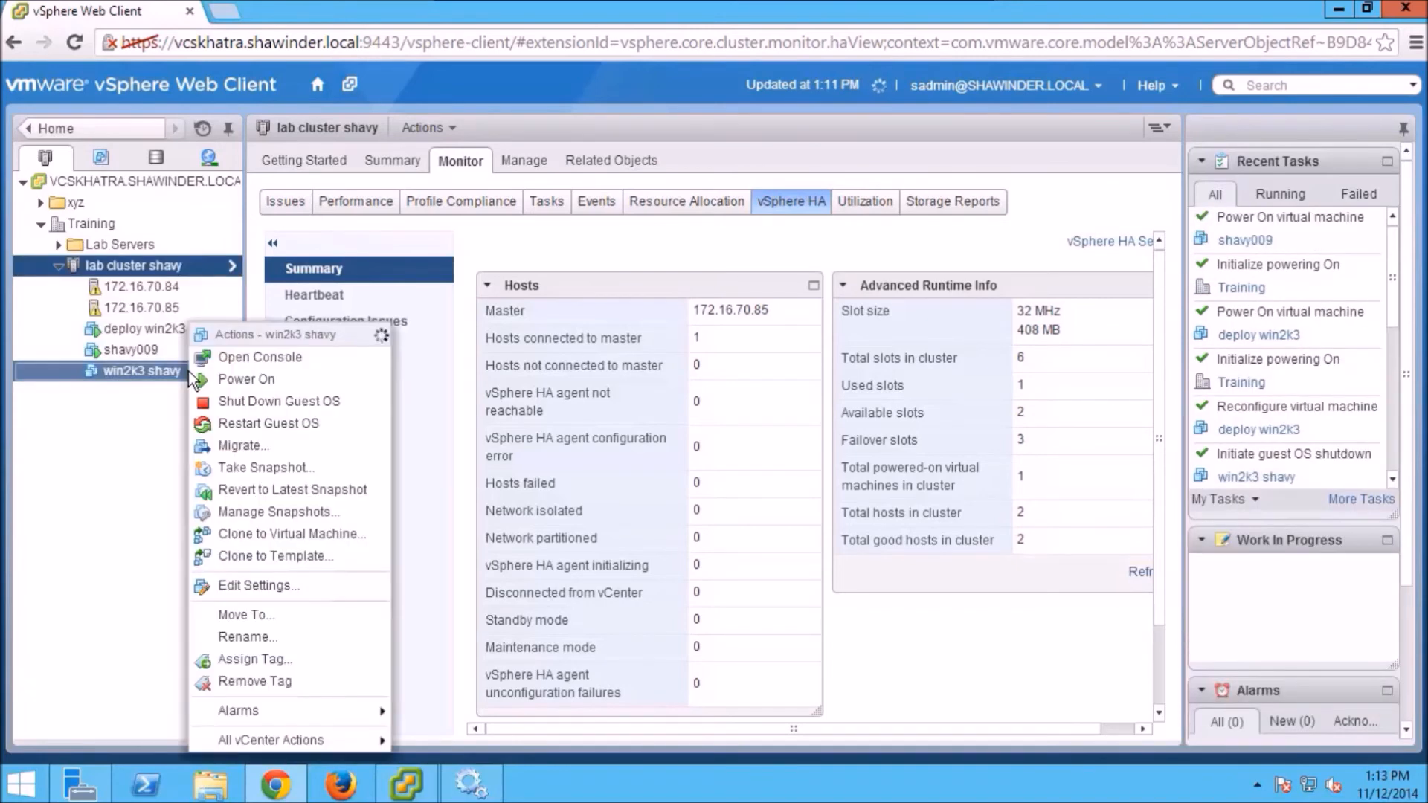
click(271, 381)
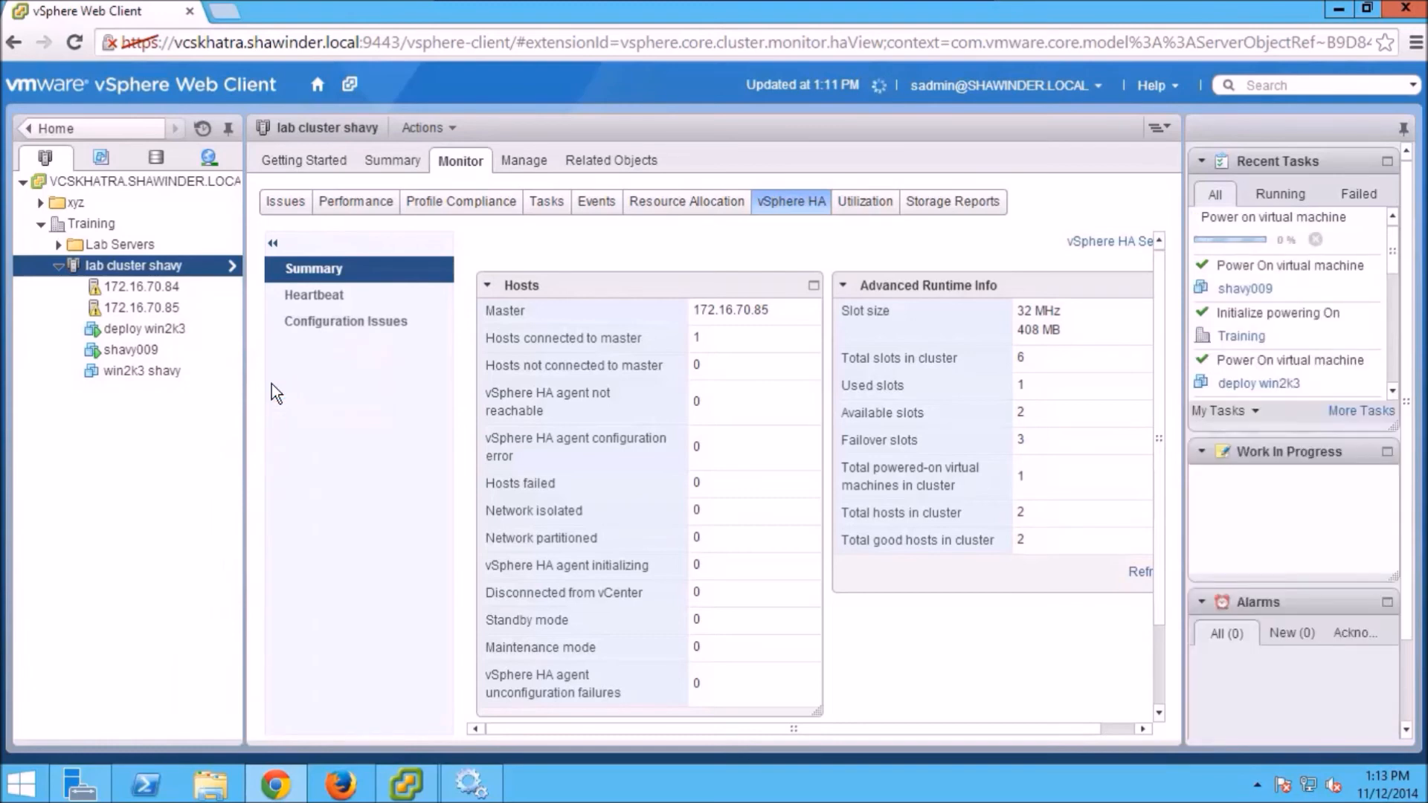